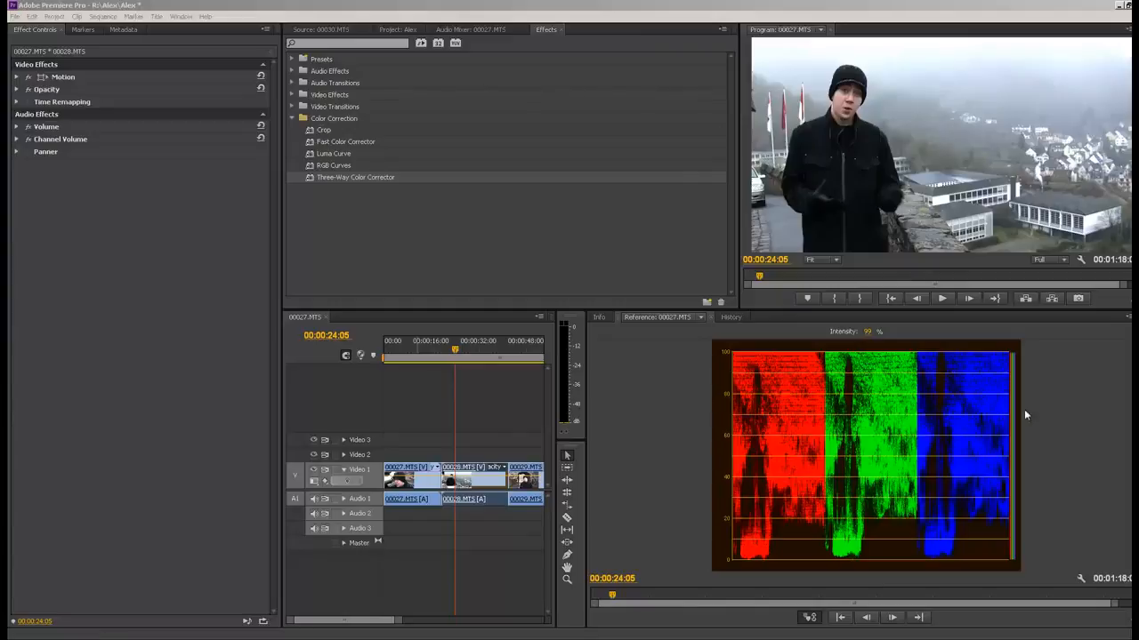
pyautogui.click(181, 16)
pyautogui.moveTo(193, 29)
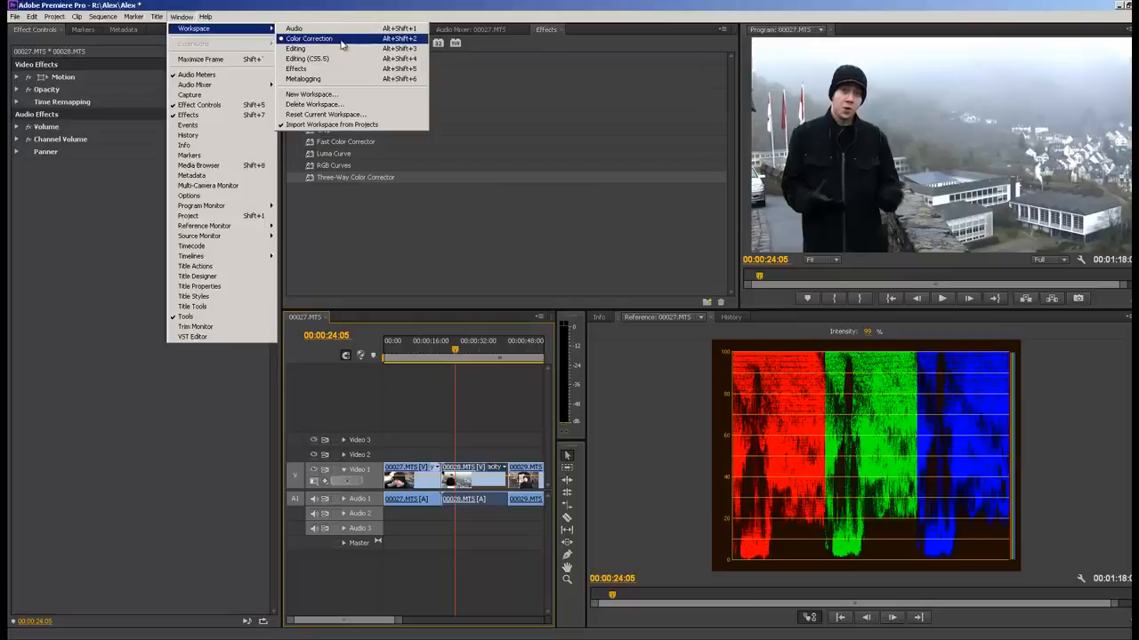
pyautogui.click(386, 18)
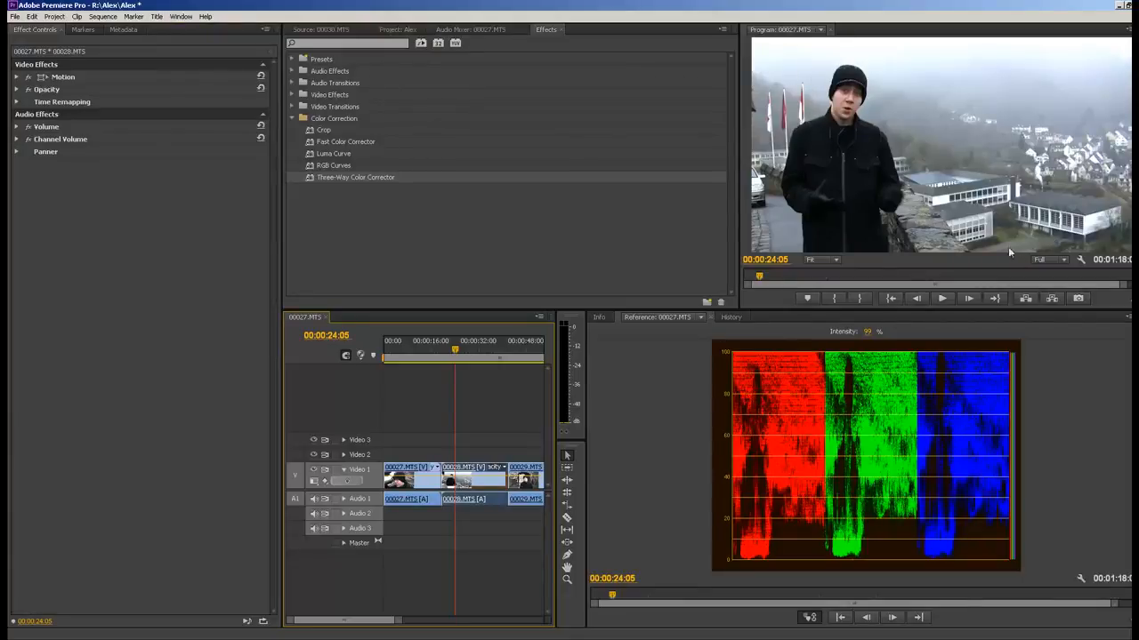
# Switch the reference monitor to the YC Waveform scope and set its intensity to 100%.
pyautogui.click(1126, 318)
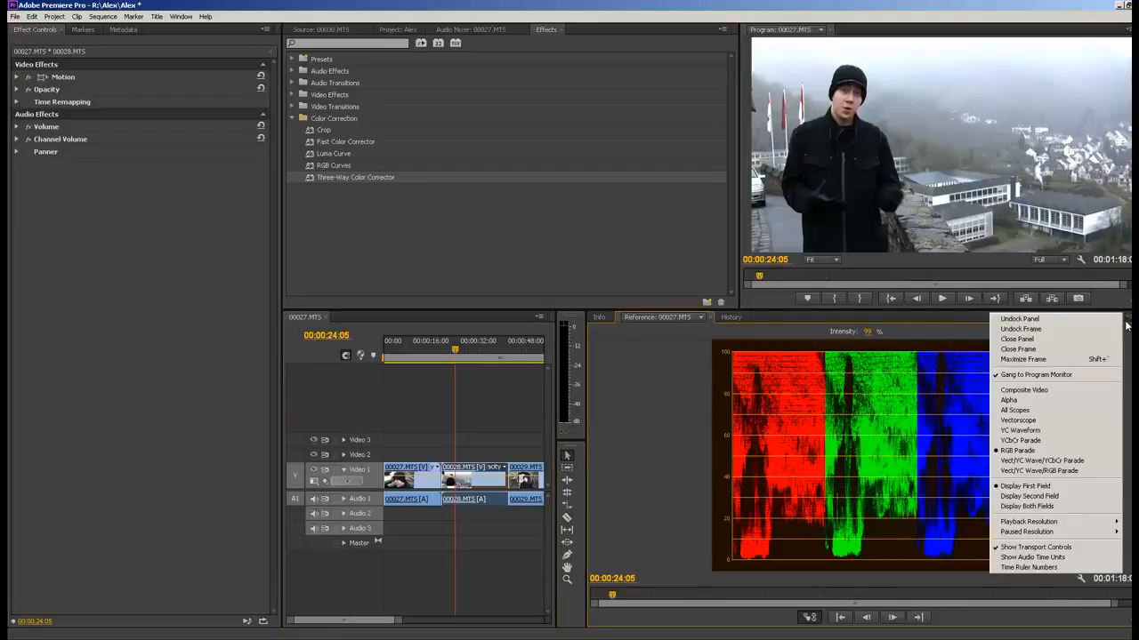
pyautogui.click(1025, 430)
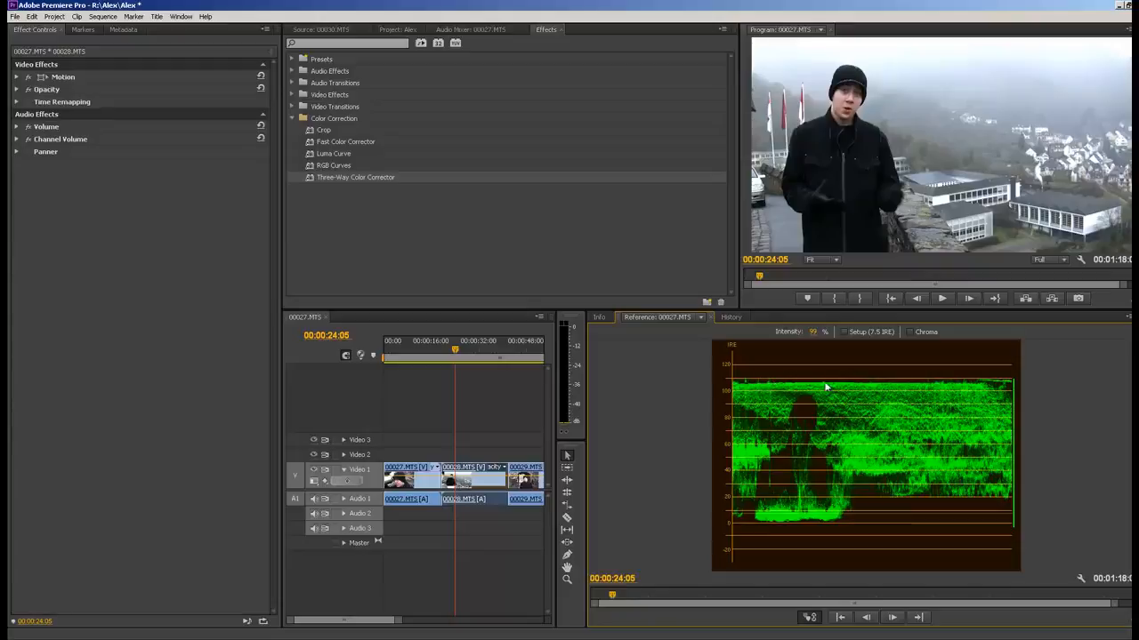
pyautogui.click(841, 332)
pyautogui.click(843, 333)
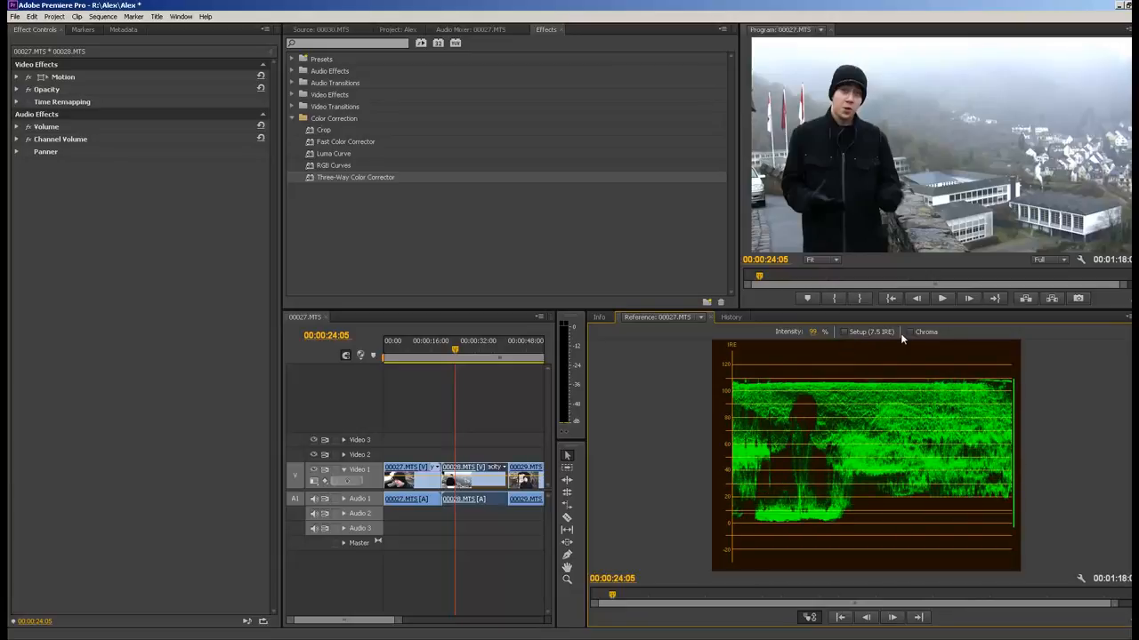
pyautogui.moveTo(813, 333); pyautogui.dragTo(825, 333)
# Apply the Luma Curve effect to clip 00028.MTS, slightly lowering the curve's white endpoint and raising its black endpoint.
pyautogui.click(312, 165)
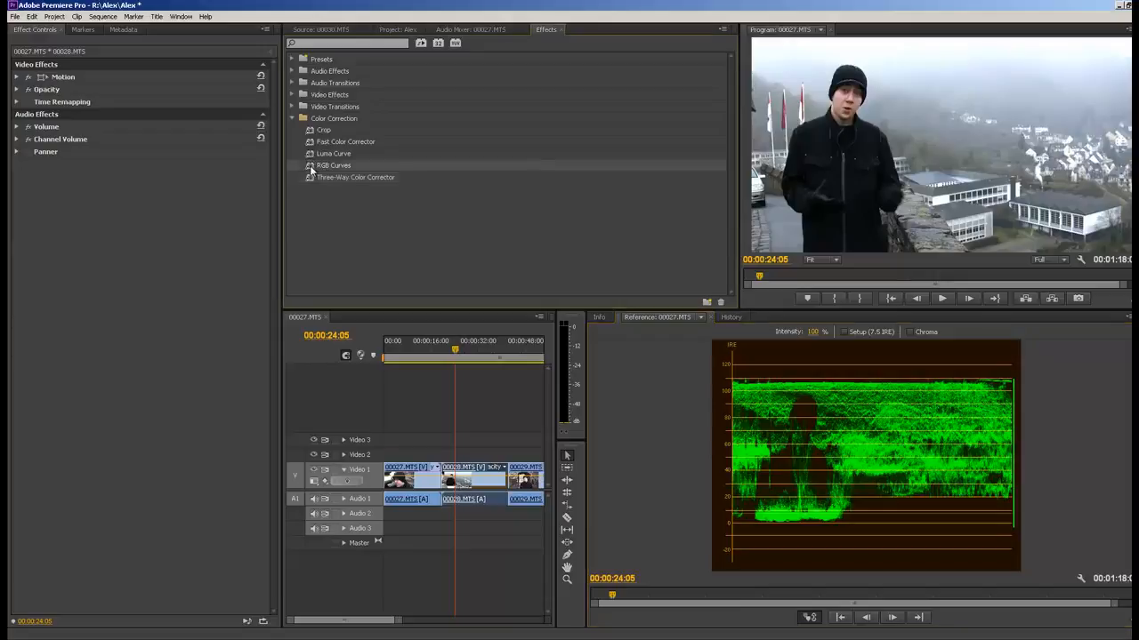
pyautogui.click(313, 154)
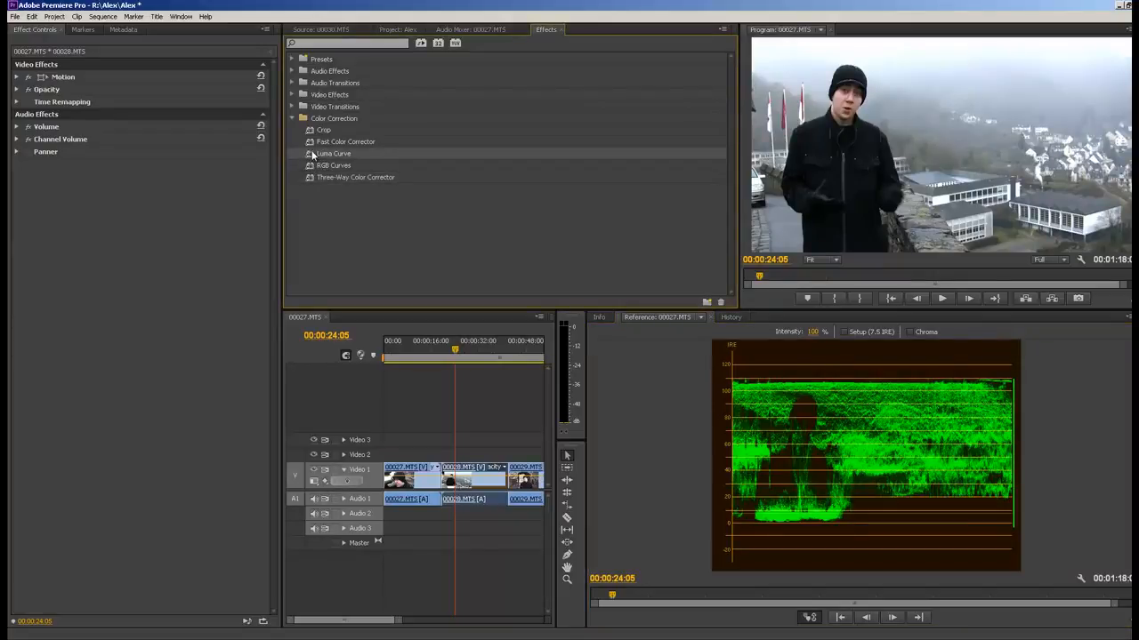
pyautogui.moveTo(312, 154); pyautogui.dragTo(487, 479)
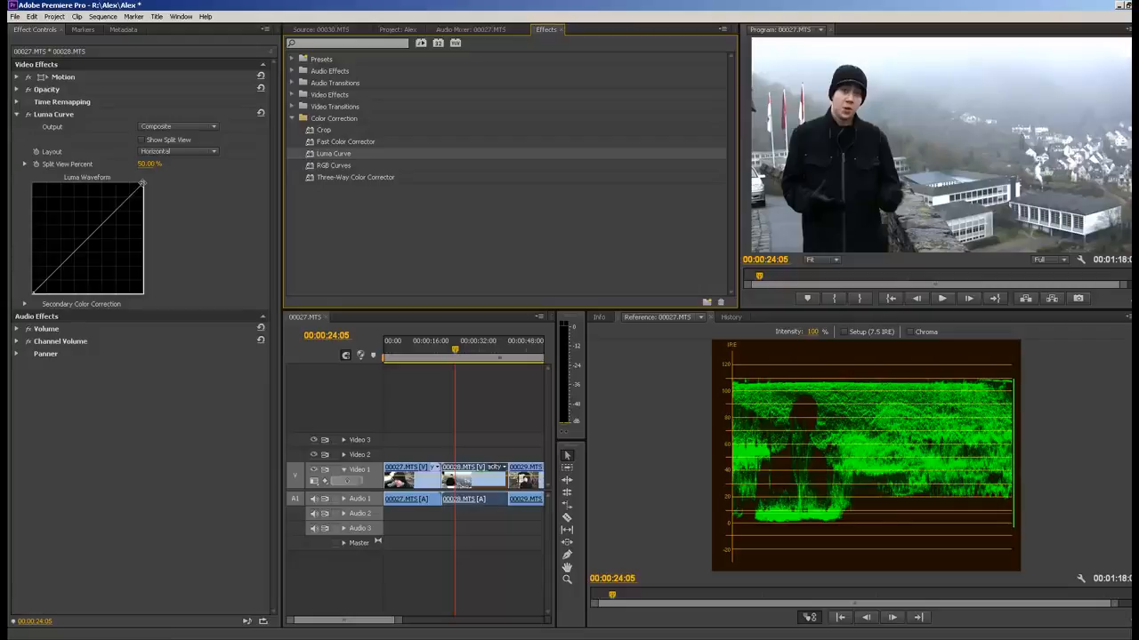
pyautogui.moveTo(141, 184); pyautogui.dragTo(142, 195)
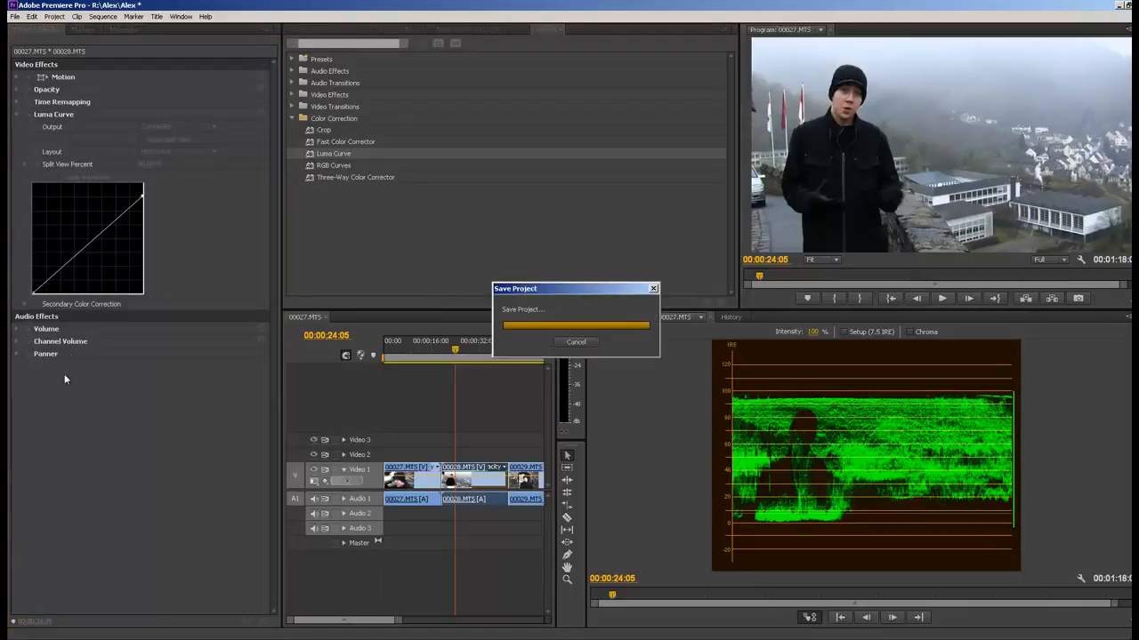
pyautogui.moveTo(33, 294); pyautogui.dragTo(25, 290)
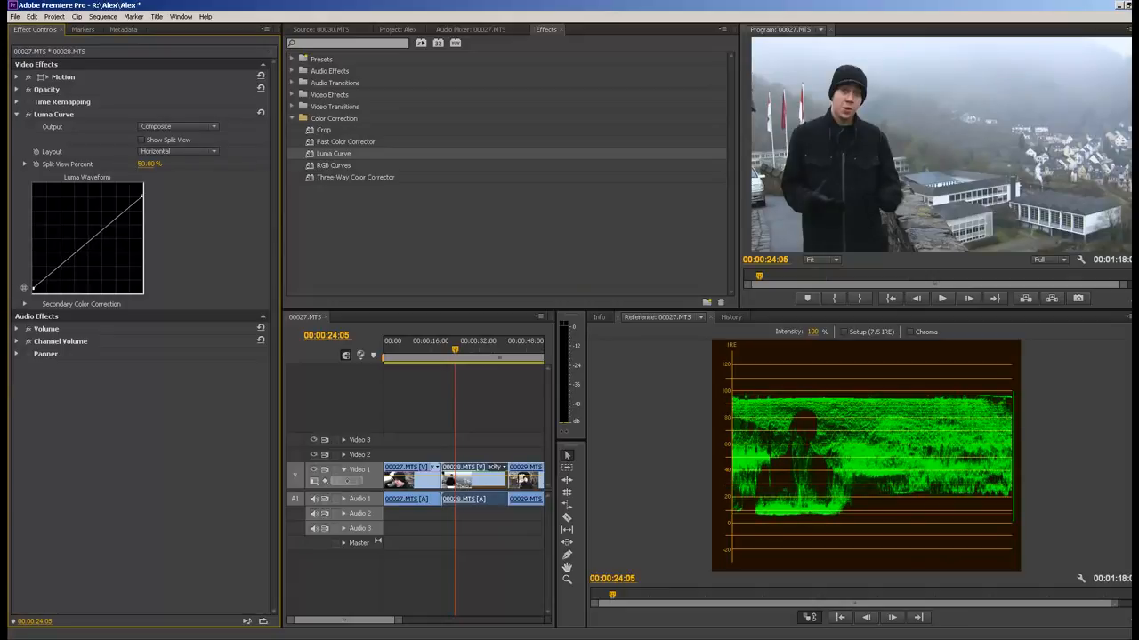
# Show a split view for the Luma Curve effect with a Vertical layout and a split view percent of 25.33%.
pyautogui.click(142, 140)
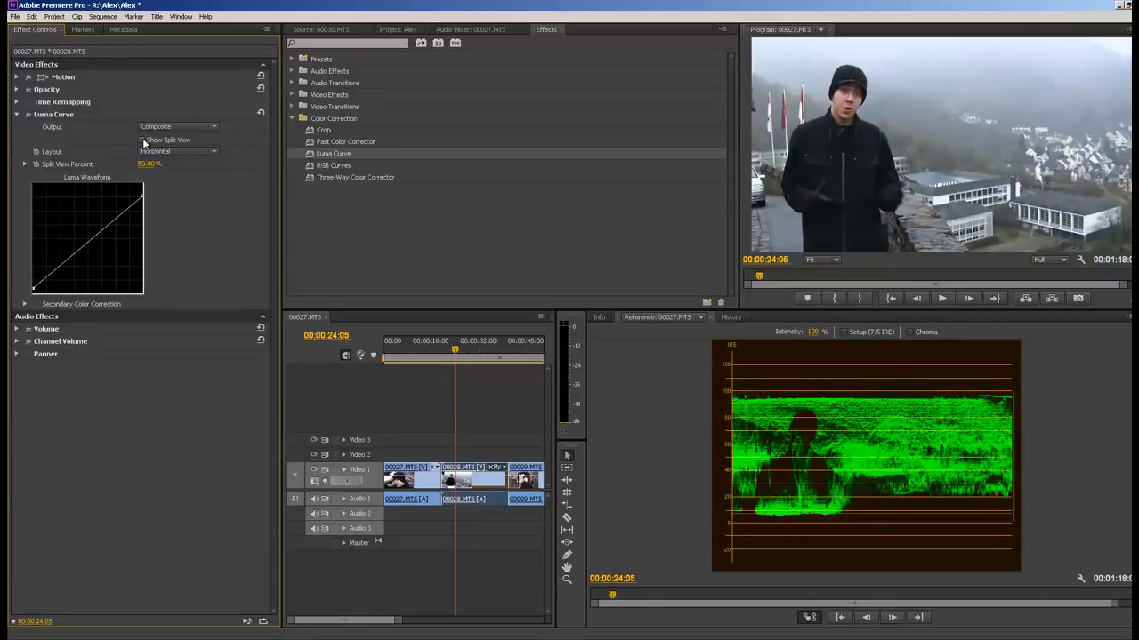
pyautogui.click(142, 141)
pyautogui.click(168, 153)
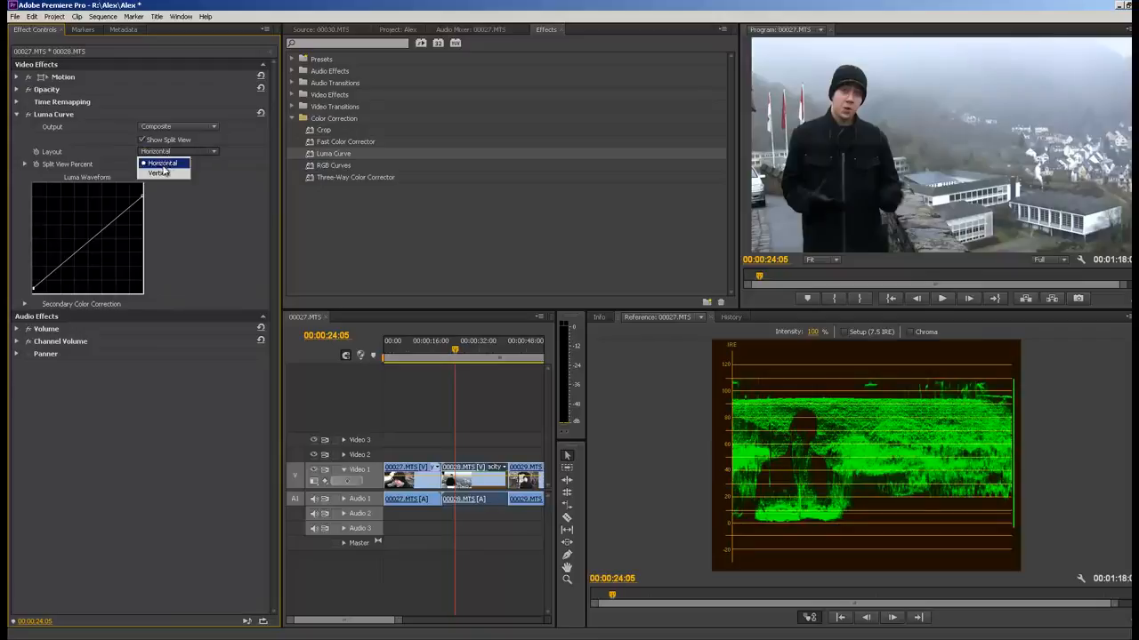
pyautogui.click(165, 163)
pyautogui.click(166, 153)
pyautogui.click(159, 174)
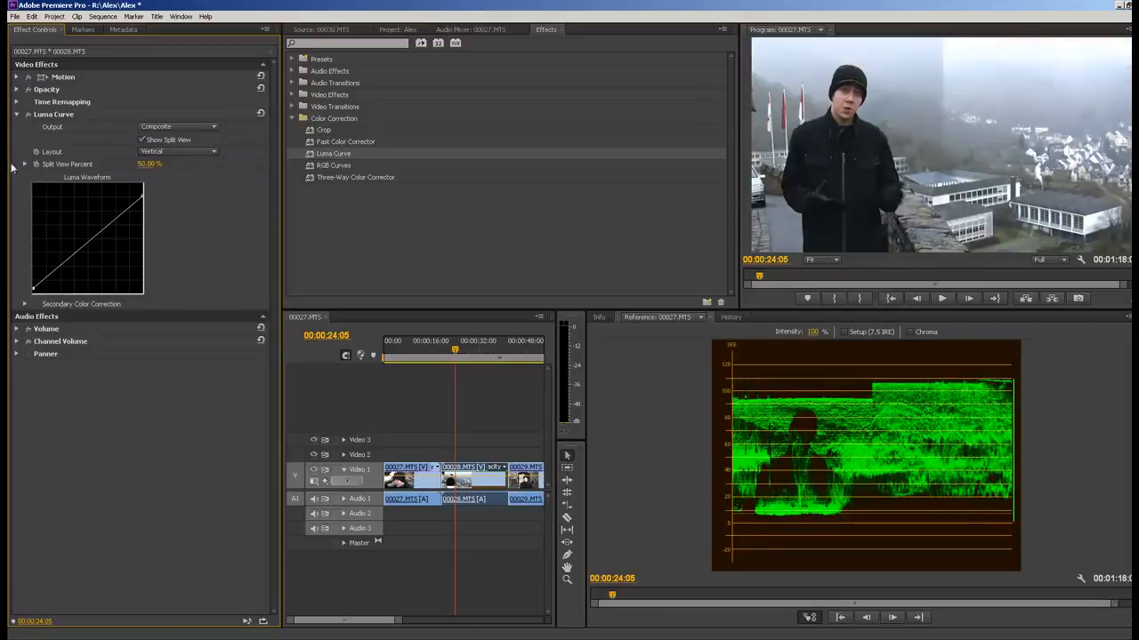
pyautogui.click(25, 164)
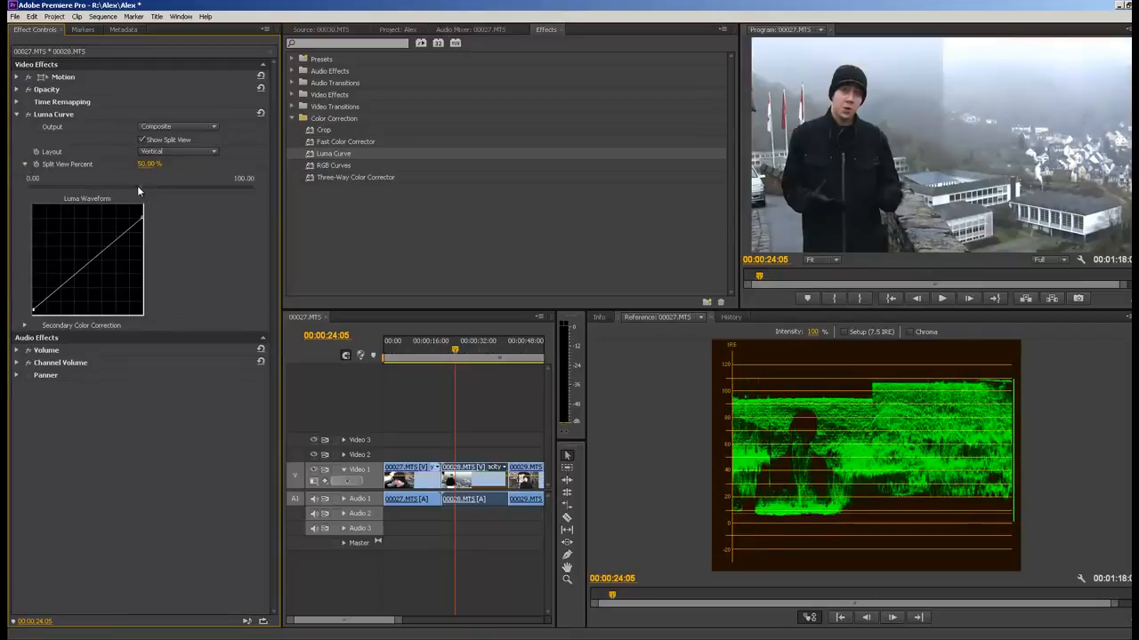
pyautogui.moveTo(137, 185); pyautogui.dragTo(85, 187)
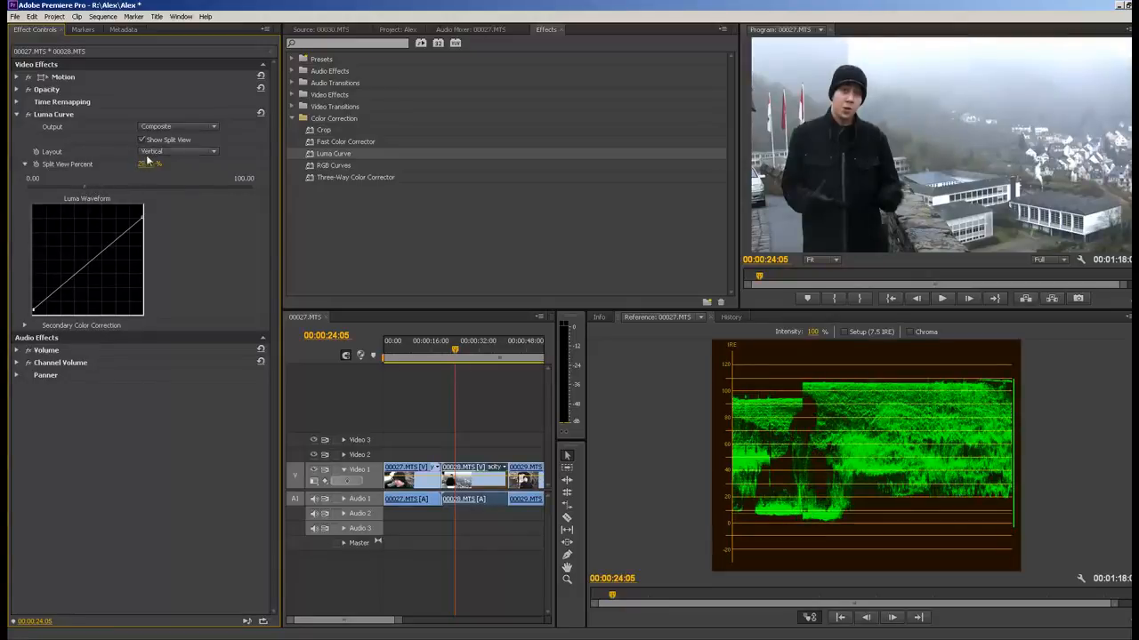
# Preview the Luma Curve effect with its output set to Luma and return the output to Composite.
pyautogui.click(181, 130)
pyautogui.click(167, 150)
pyautogui.click(177, 127)
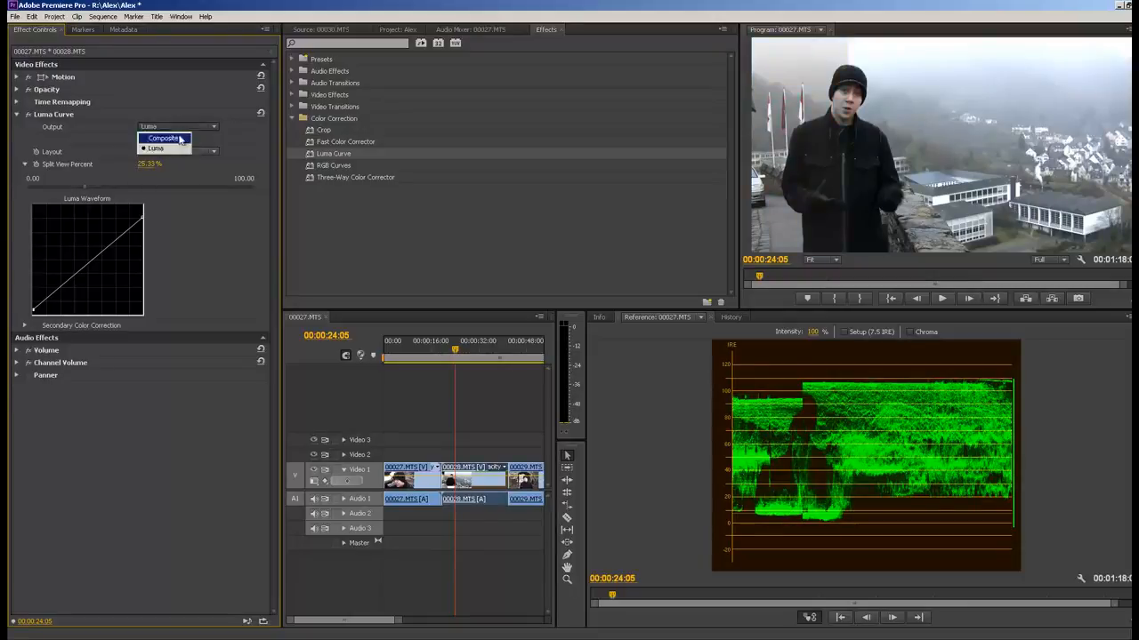
pyautogui.click(175, 141)
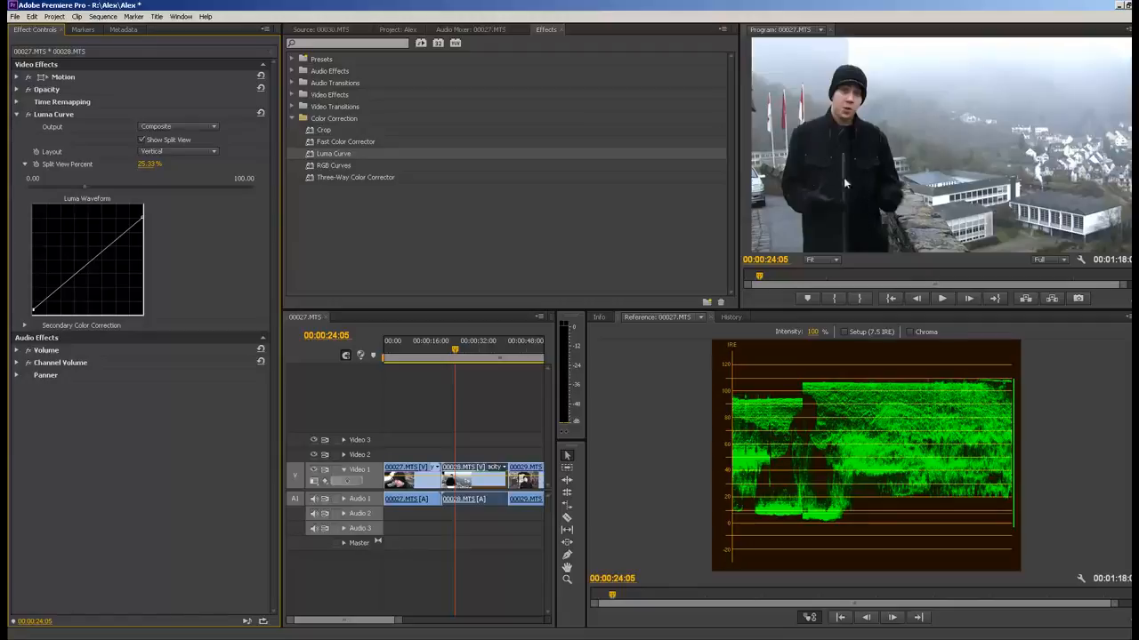
# Toggle the Luma Curve split view to compare the corrected and original image, and leave it off.
pyautogui.click(143, 140)
pyautogui.click(143, 140)
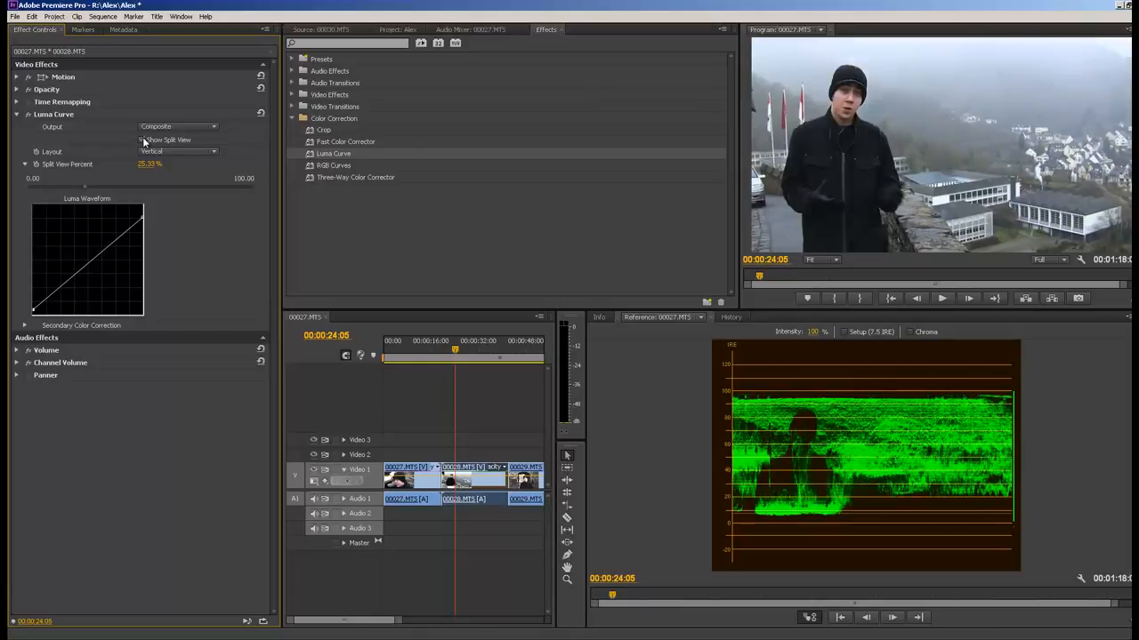
pyautogui.click(143, 141)
pyautogui.click(144, 140)
# Shape the luma waveform into a gentle S-curve by adding a raised point in the highlights and a lowered point in the shadows.
pyautogui.moveTo(122, 234)
pyautogui.mouseDown()
pyautogui.moveTo(117, 243)
pyautogui.moveTo(105, 223)
pyautogui.moveTo(111, 261)
pyautogui.moveTo(115, 235)
pyautogui.mouseUp()
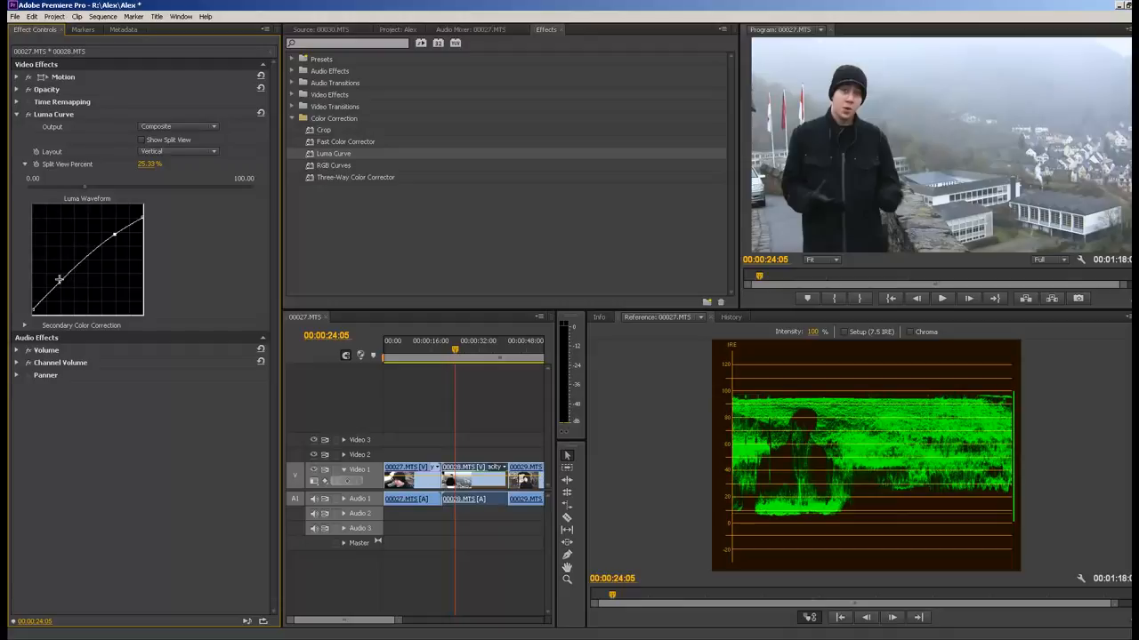
pyautogui.moveTo(47, 293); pyautogui.dragTo(55, 294)
pyautogui.moveTo(52, 289); pyautogui.dragTo(46, 298)
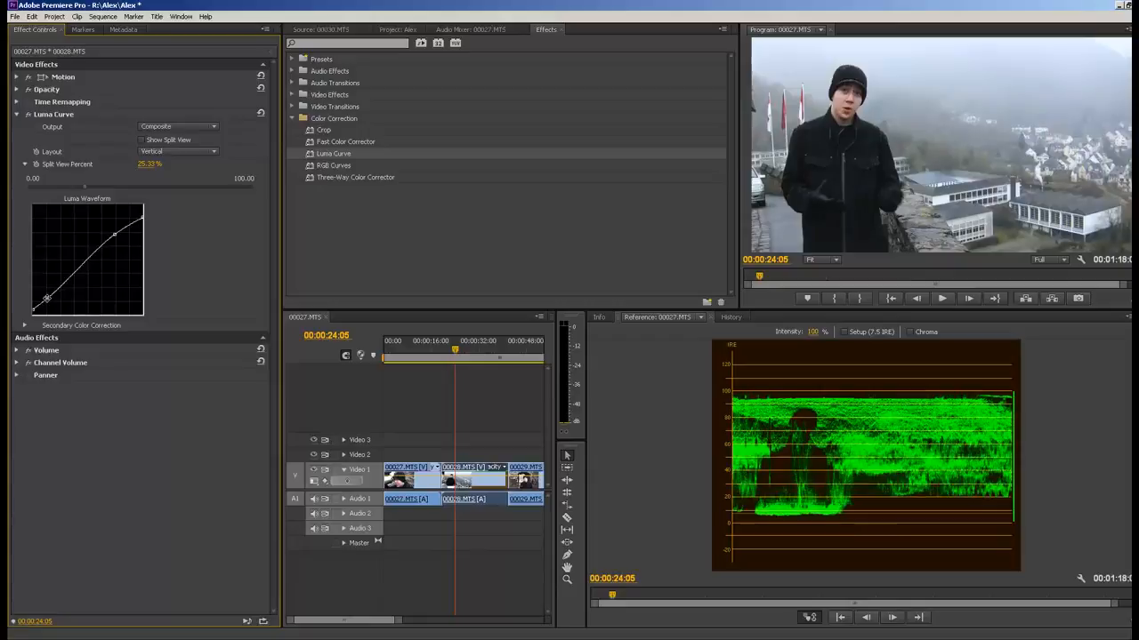
pyautogui.click(141, 141)
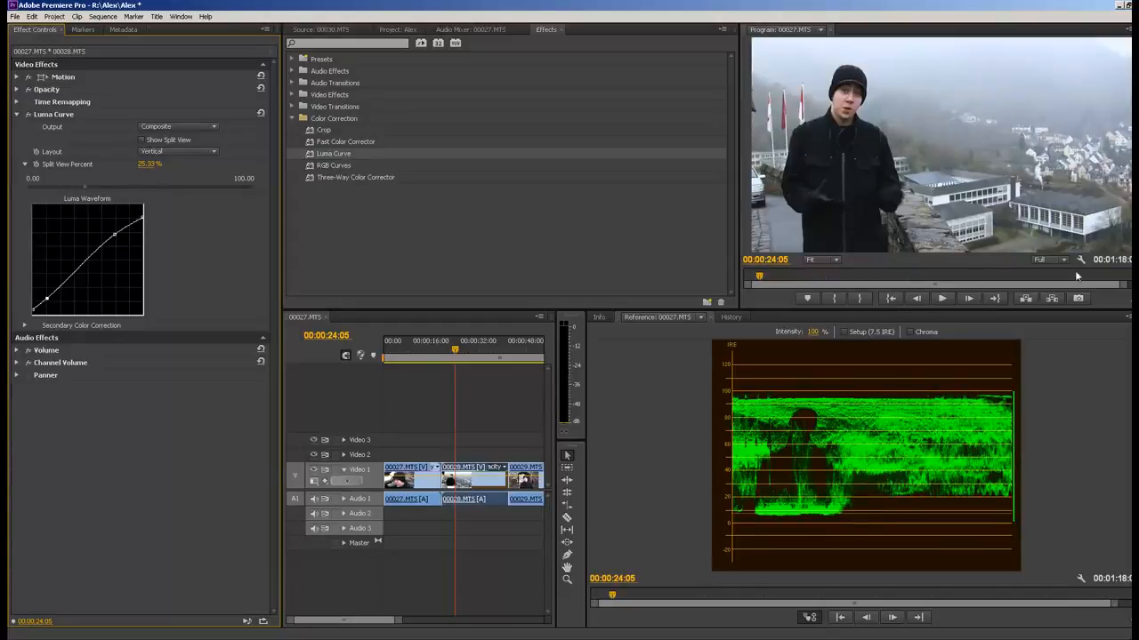
# Display the Vectorscope in the reference monitor and toggle the Luma Curve effect repeatedly to compare the image before and after correction.
pyautogui.click(1128, 317)
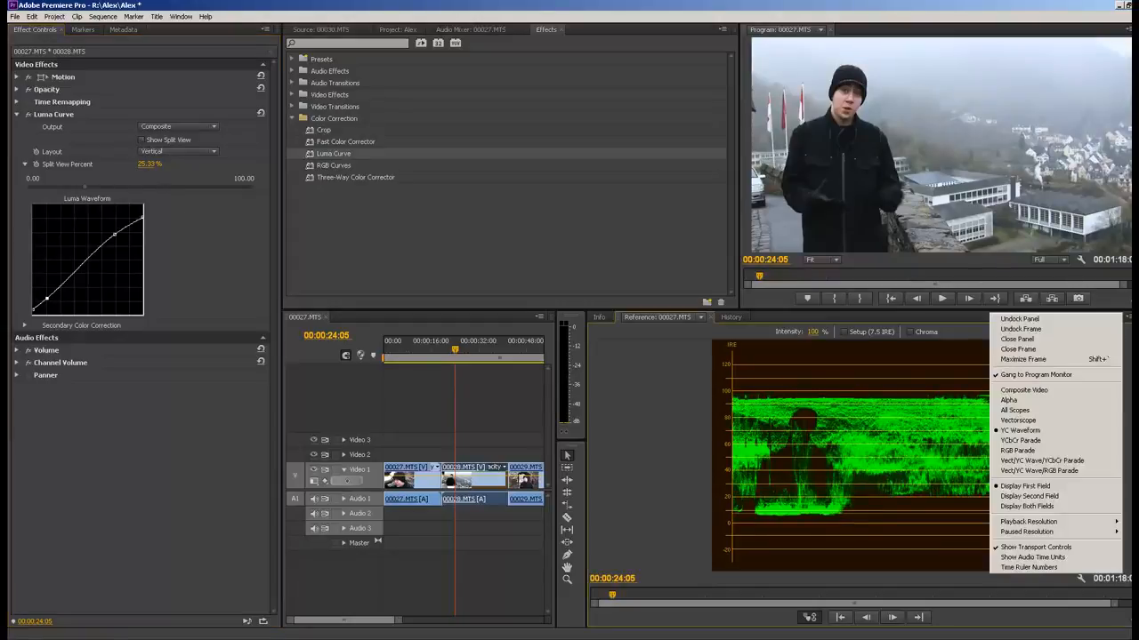
pyautogui.click(1053, 423)
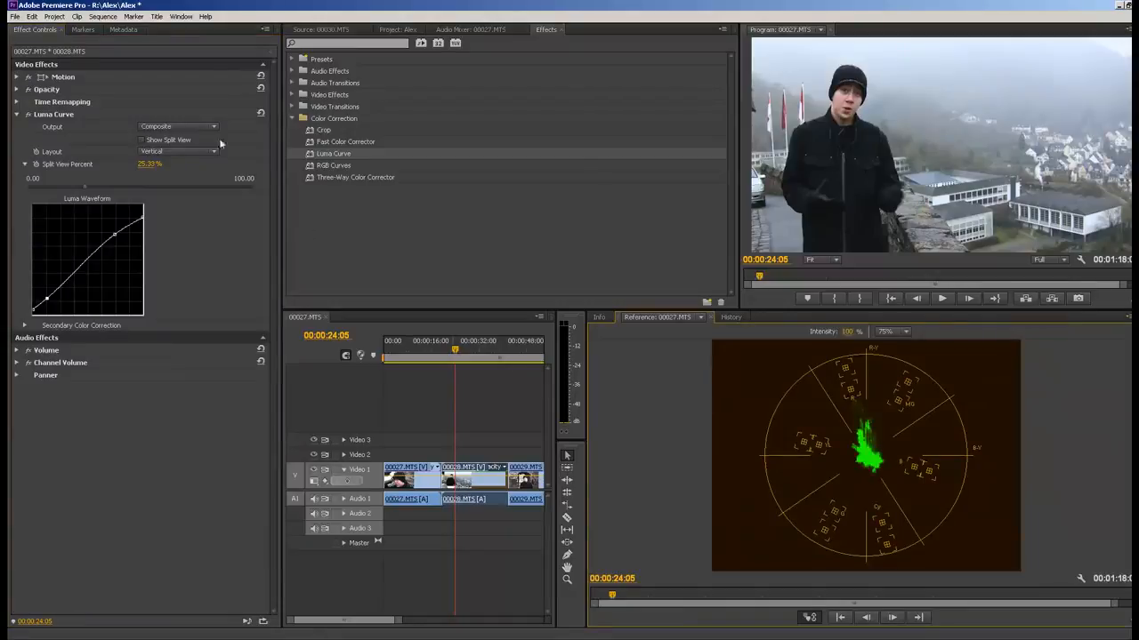
pyautogui.click(28, 115)
pyautogui.click(29, 116)
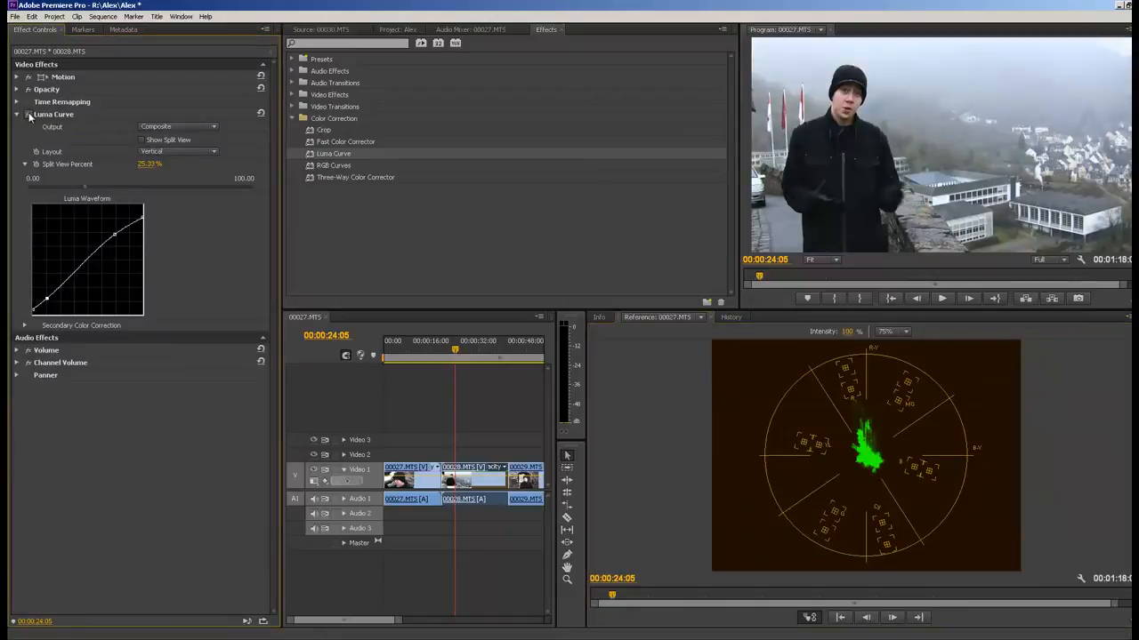
pyautogui.click(28, 114)
pyautogui.click(29, 115)
pyautogui.click(28, 114)
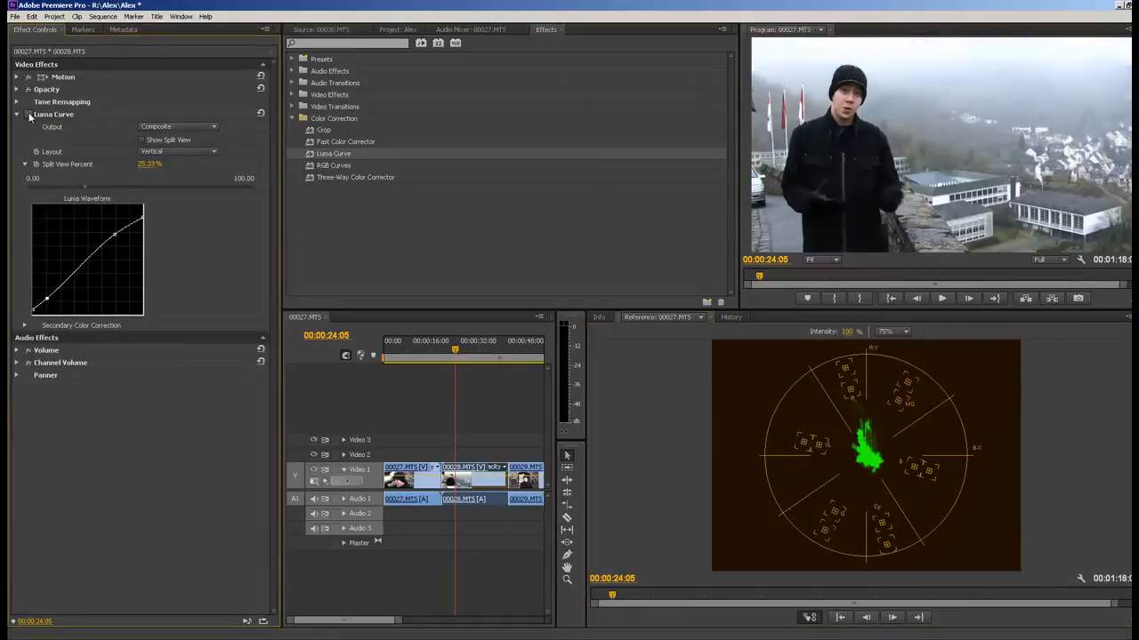
pyautogui.click(28, 115)
pyautogui.click(29, 115)
# Apply the Fast Color Corrector effect to clip 00028.MTS and bring its colour wheel and level settings into view.
pyautogui.click(318, 168)
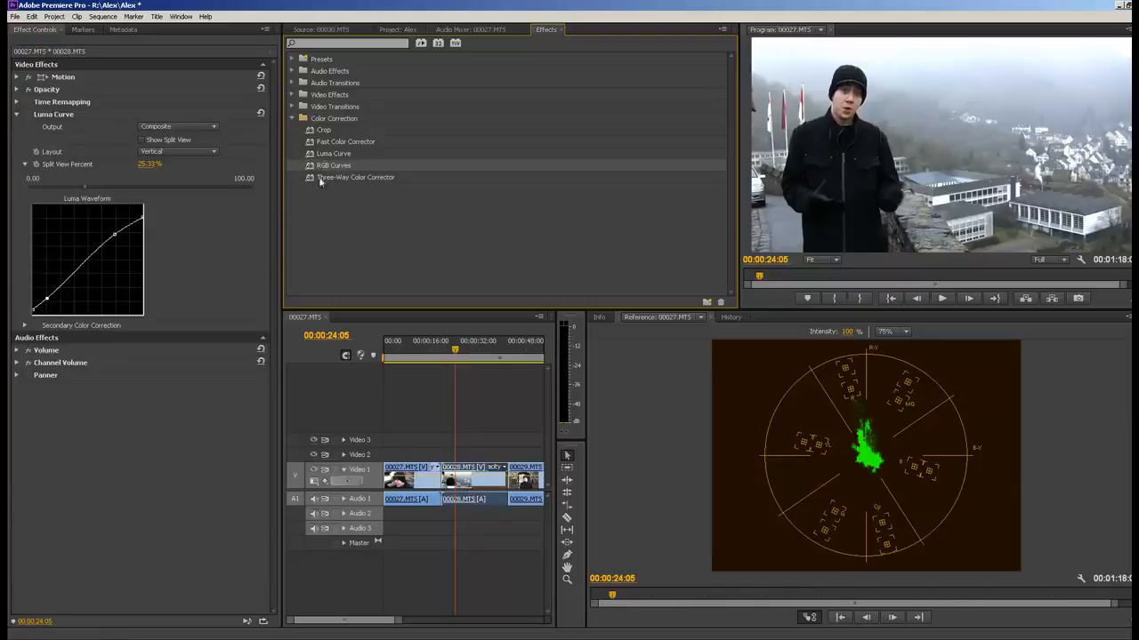
pyautogui.click(311, 145)
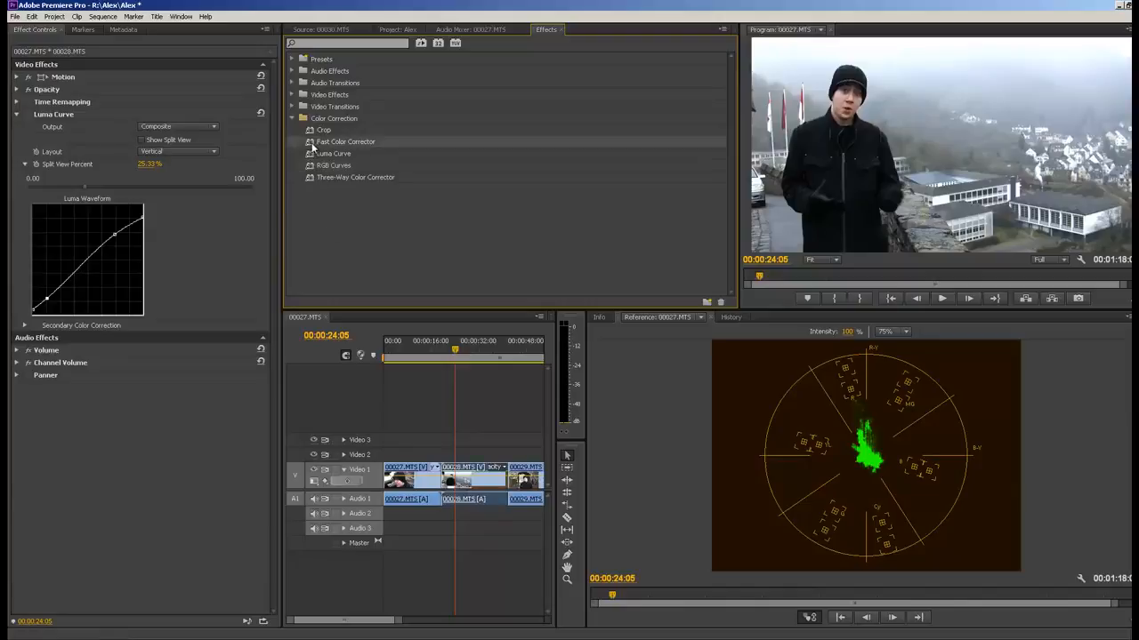
pyautogui.moveTo(312, 147); pyautogui.dragTo(476, 480)
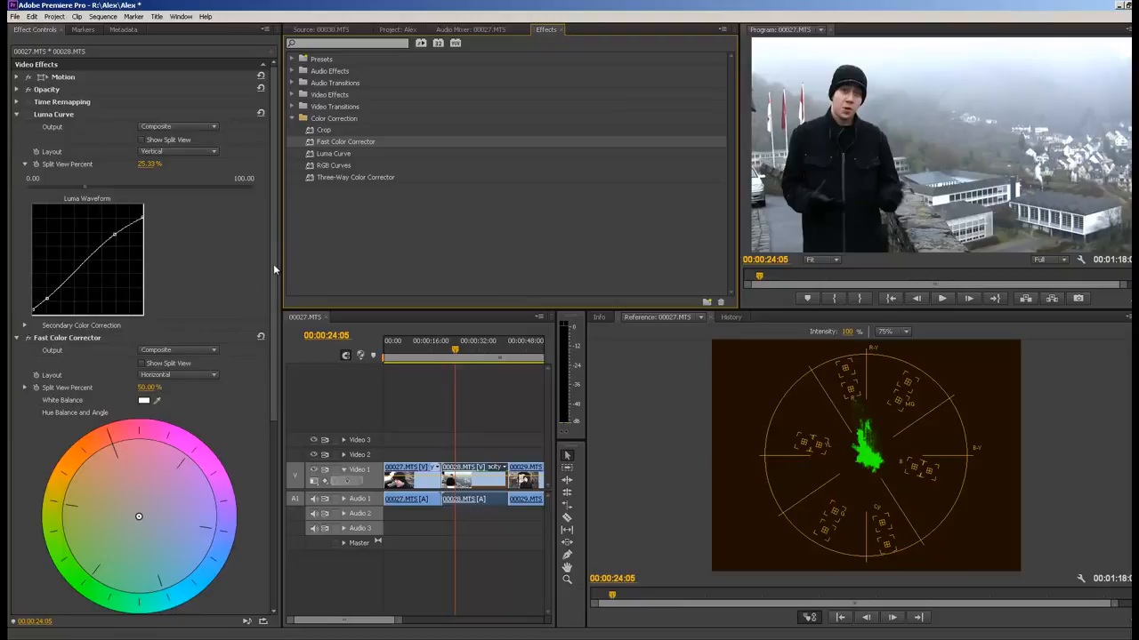
pyautogui.moveTo(273, 263); pyautogui.dragTo(266, 391)
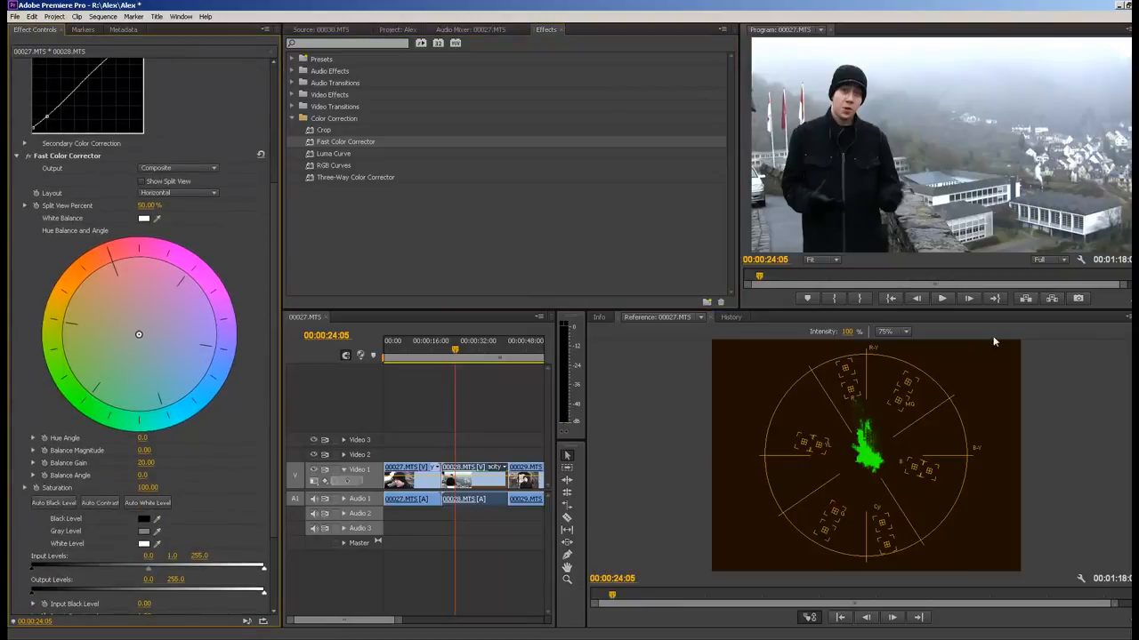
# Switch the reference monitor to the RGB Parade scope.
pyautogui.click(1126, 319)
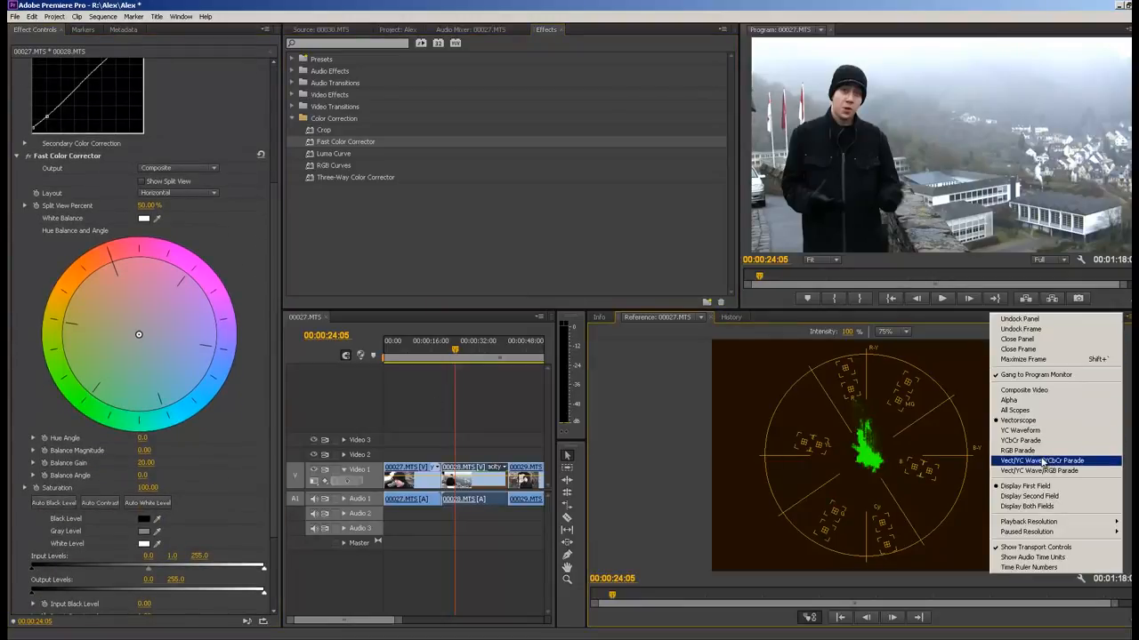
pyautogui.click(1017, 451)
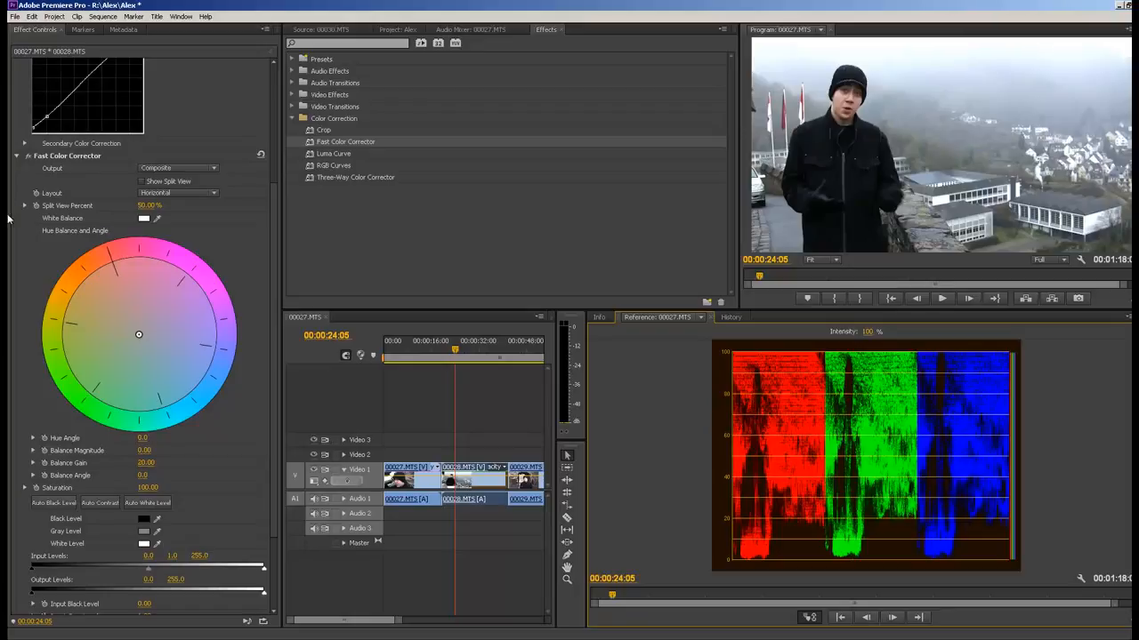
# Delete the Fast Color Corrector effect from clip 00028.MTS.
pyautogui.scroll(-1, 273, 464)
pyautogui.scroll(2, 273, 464)
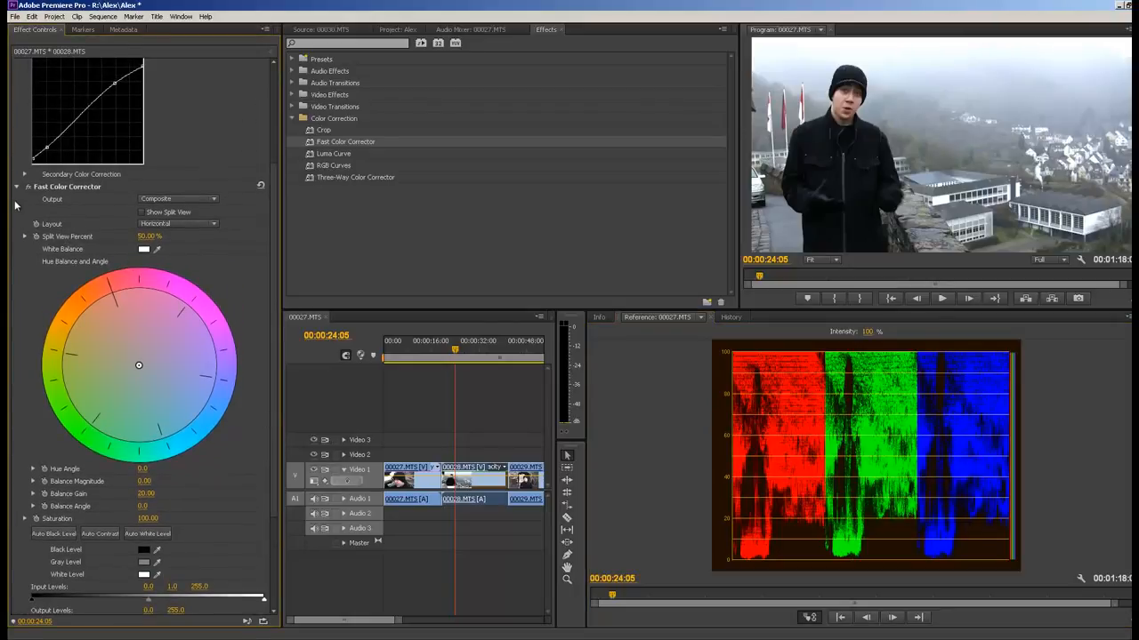
pyautogui.click(17, 191)
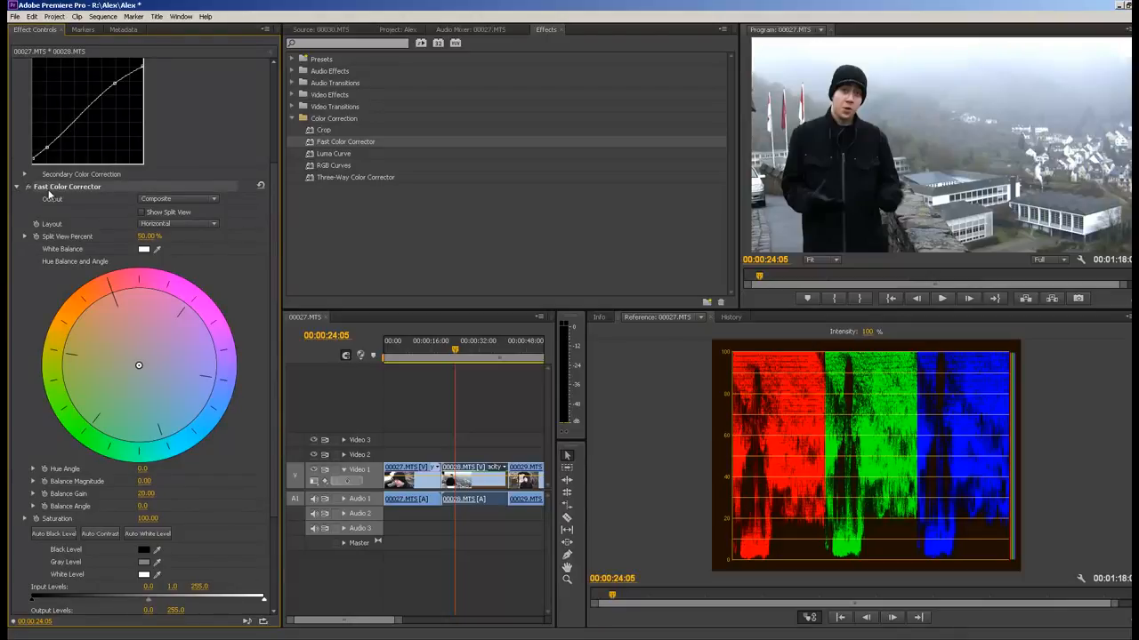
pyautogui.press('-')
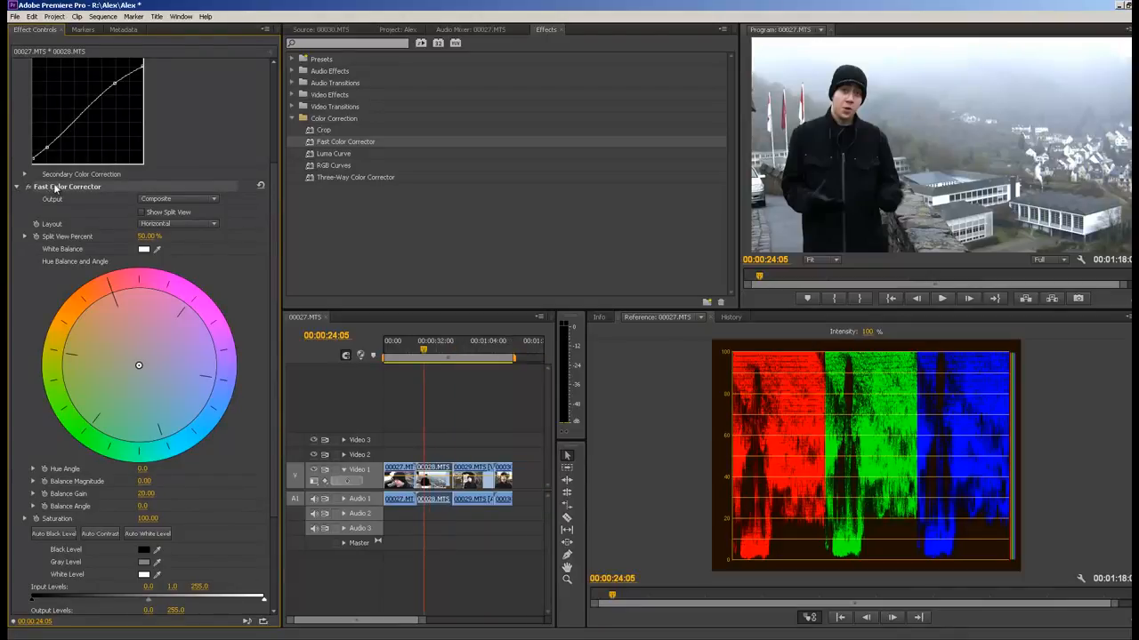
pyautogui.press('Delete')
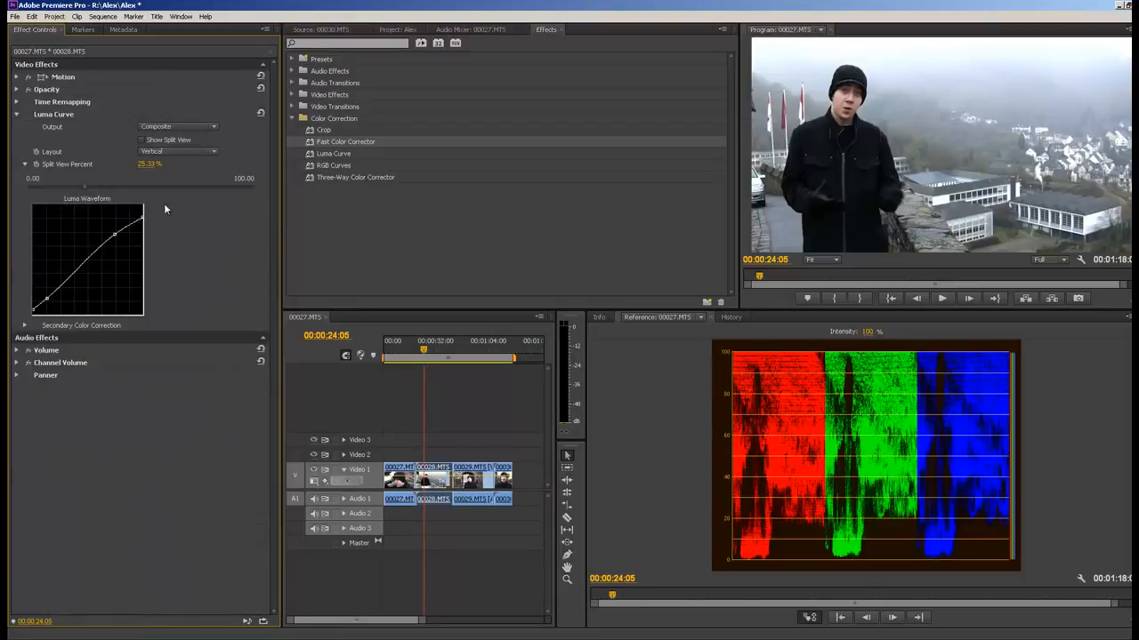
# Collapse the Luma Curve settings, apply the Crop effect to clip 00028.MTS and select it for direct adjustment on the image.
pyautogui.click(24, 164)
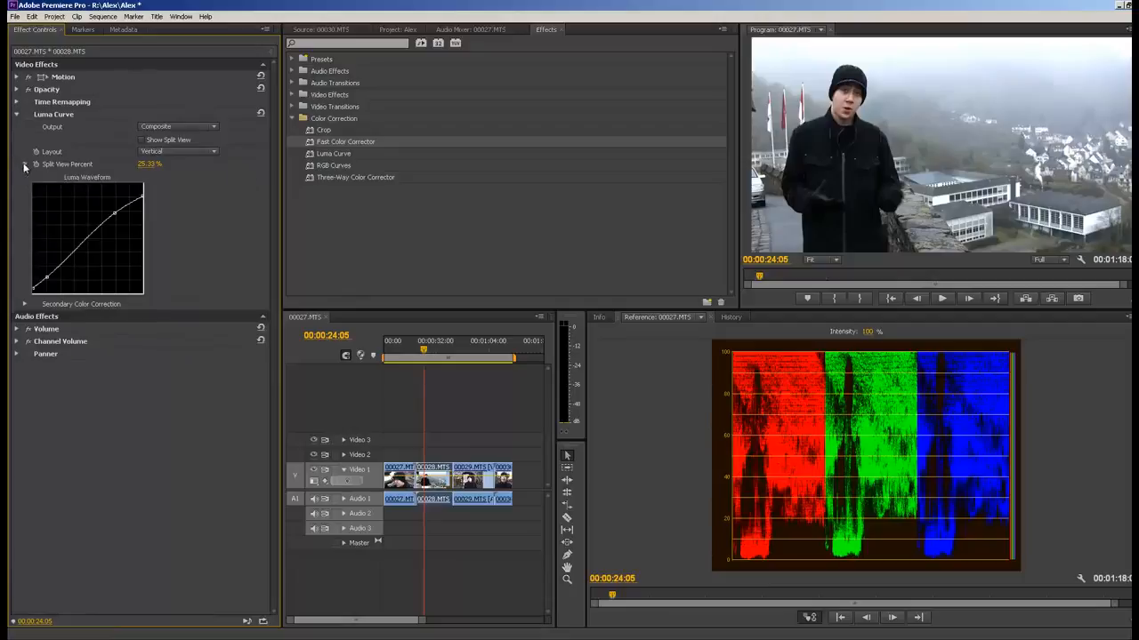
pyautogui.click(16, 114)
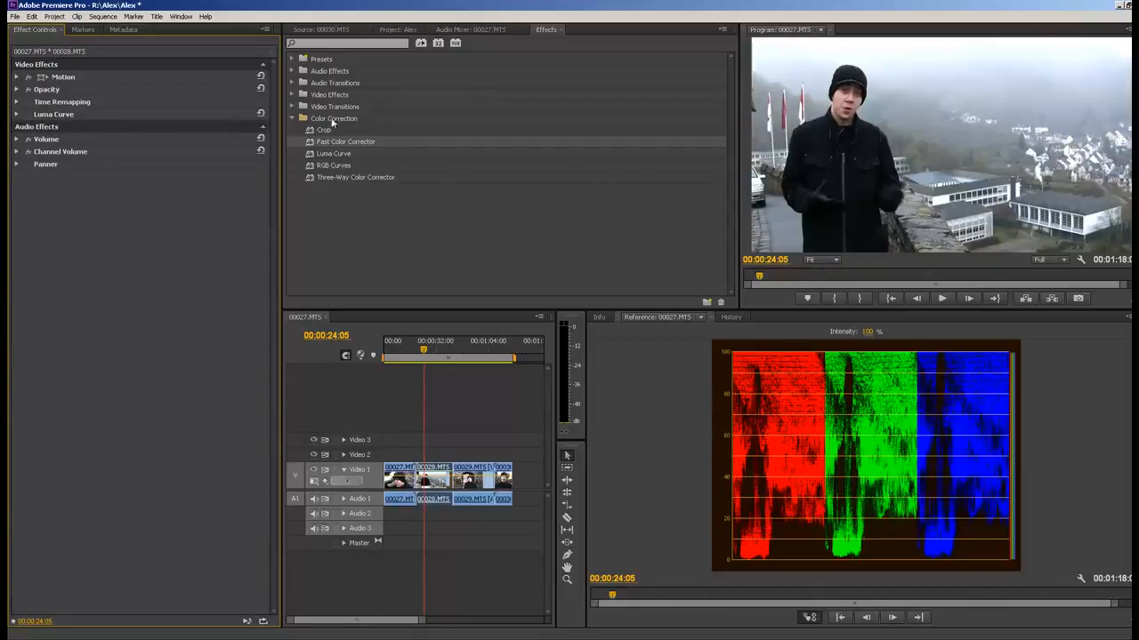
pyautogui.moveTo(319, 133); pyautogui.dragTo(422, 471)
pyautogui.click(51, 128)
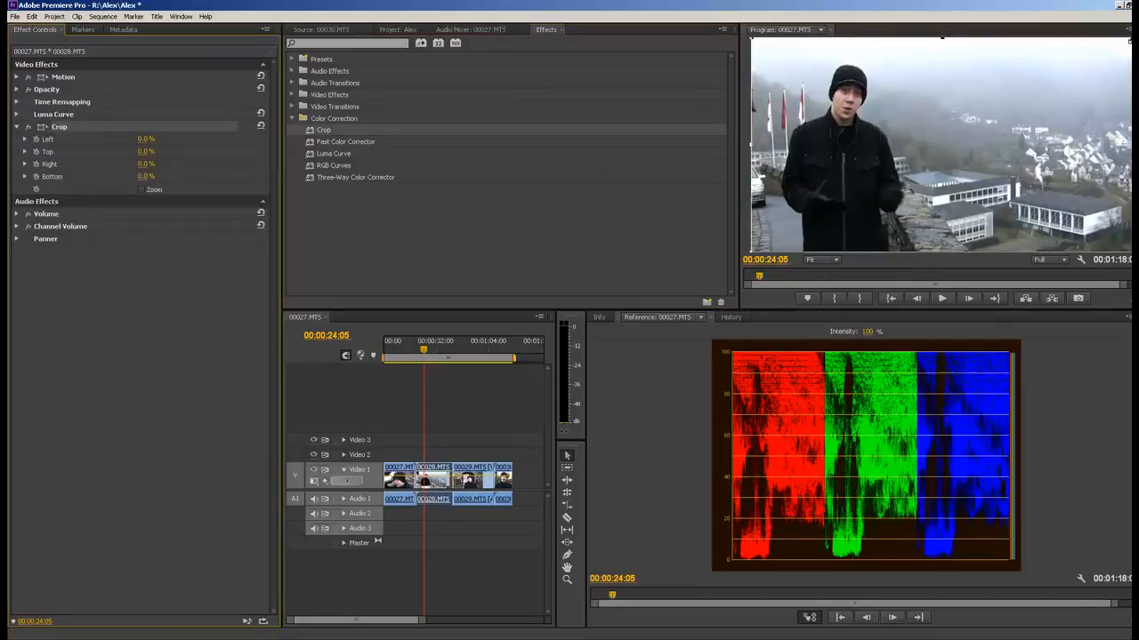
# Crop the image to a small patch of facial skin: Left 21.5%, Top 27.0%, Right 76.3%, Bottom 68.2%, viewing it at 100% zoom.
pyautogui.moveTo(1130, 36); pyautogui.dragTo(841, 110)
pyautogui.click(814, 258)
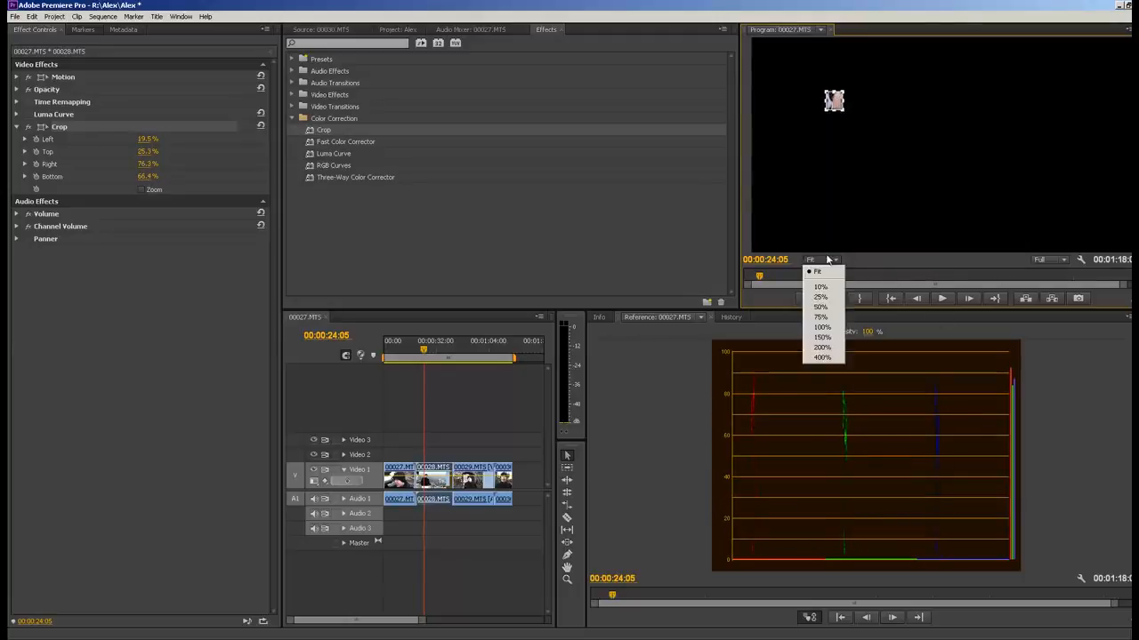
pyautogui.click(819, 328)
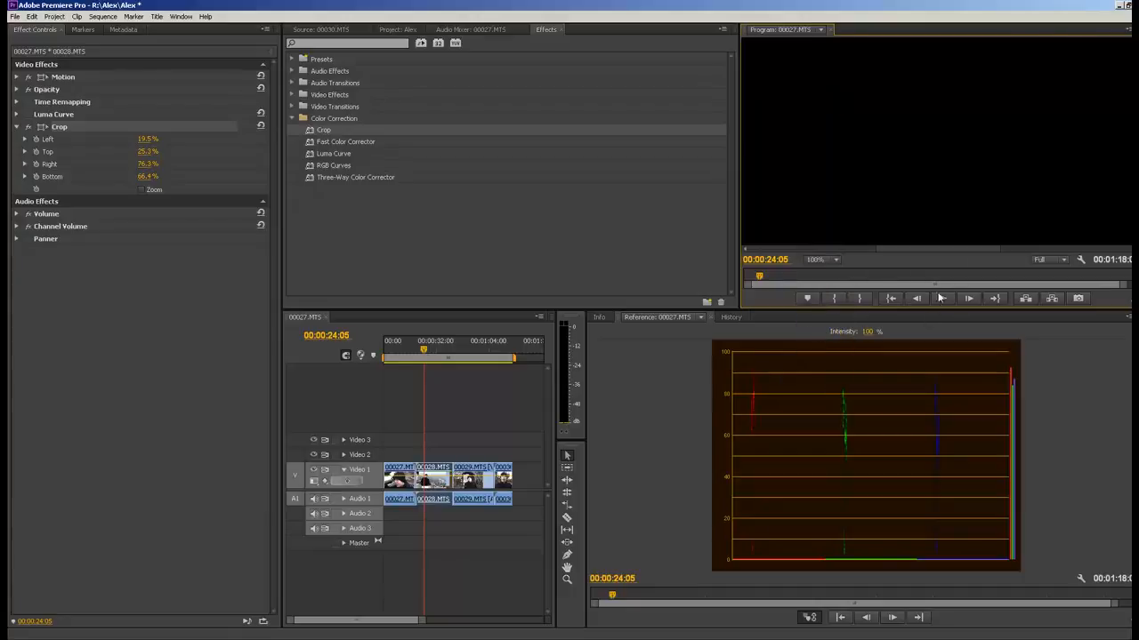
pyautogui.moveTo(927, 248); pyautogui.dragTo(852, 248)
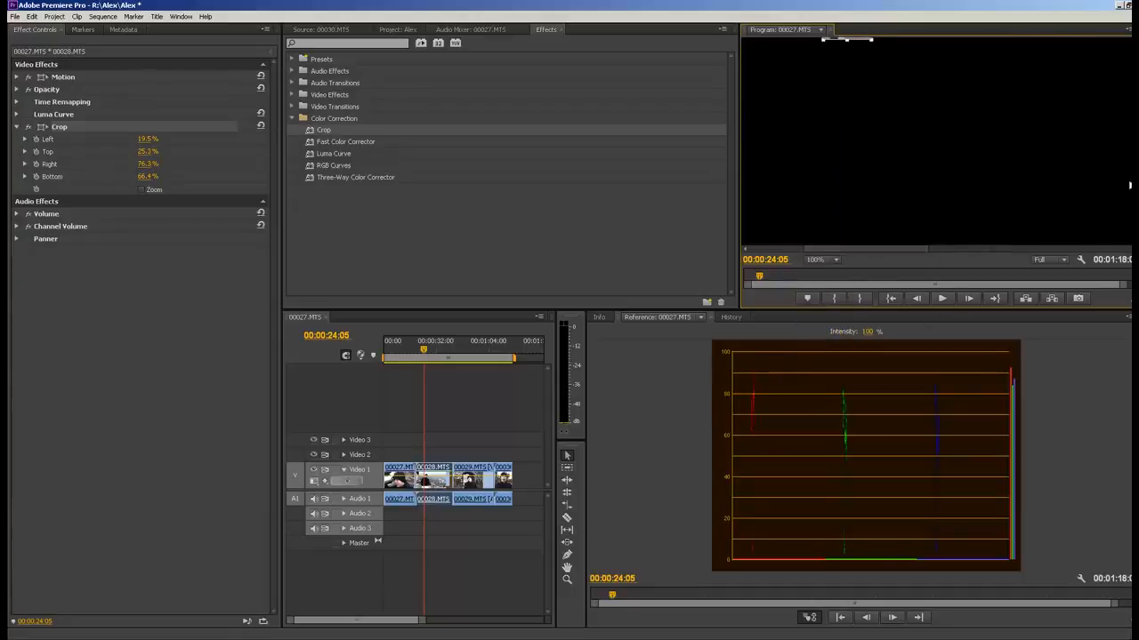
pyautogui.moveTo(1135, 142); pyautogui.dragTo(1135, 104)
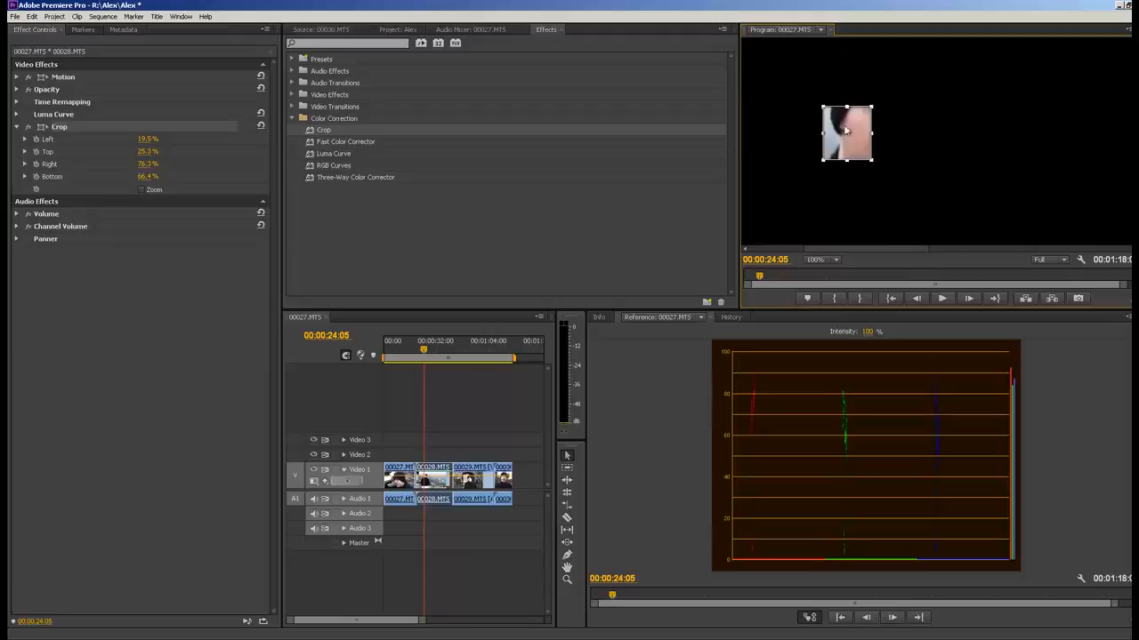
pyautogui.moveTo(845, 131); pyautogui.dragTo(874, 149)
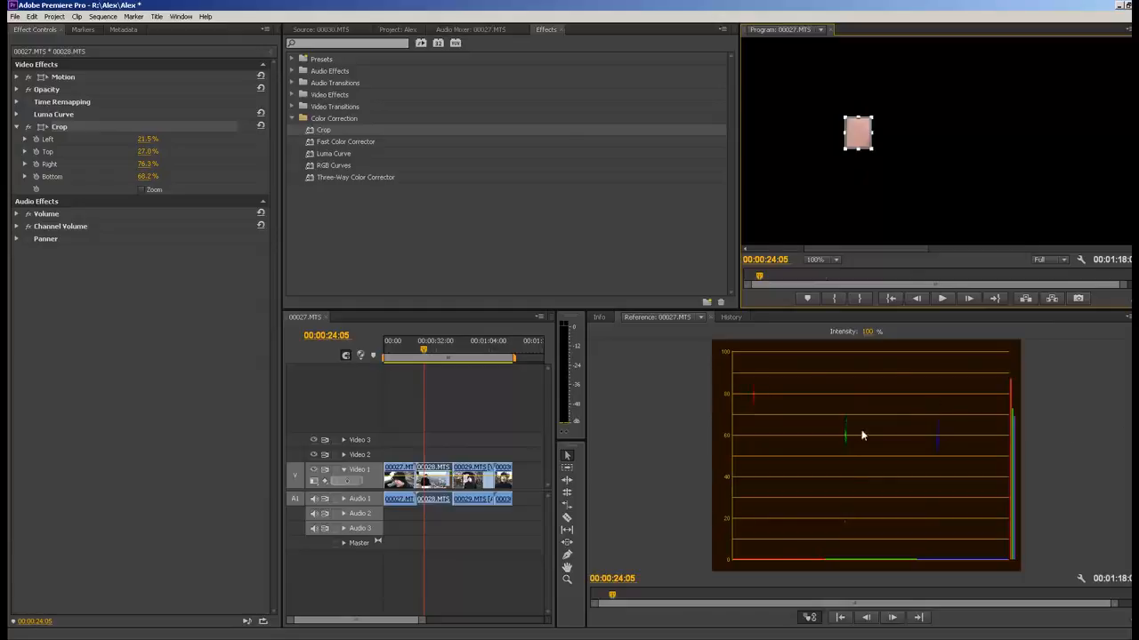
# Switch the reference monitor to the Vectorscope and deselect the Crop effect.
pyautogui.click(1079, 578)
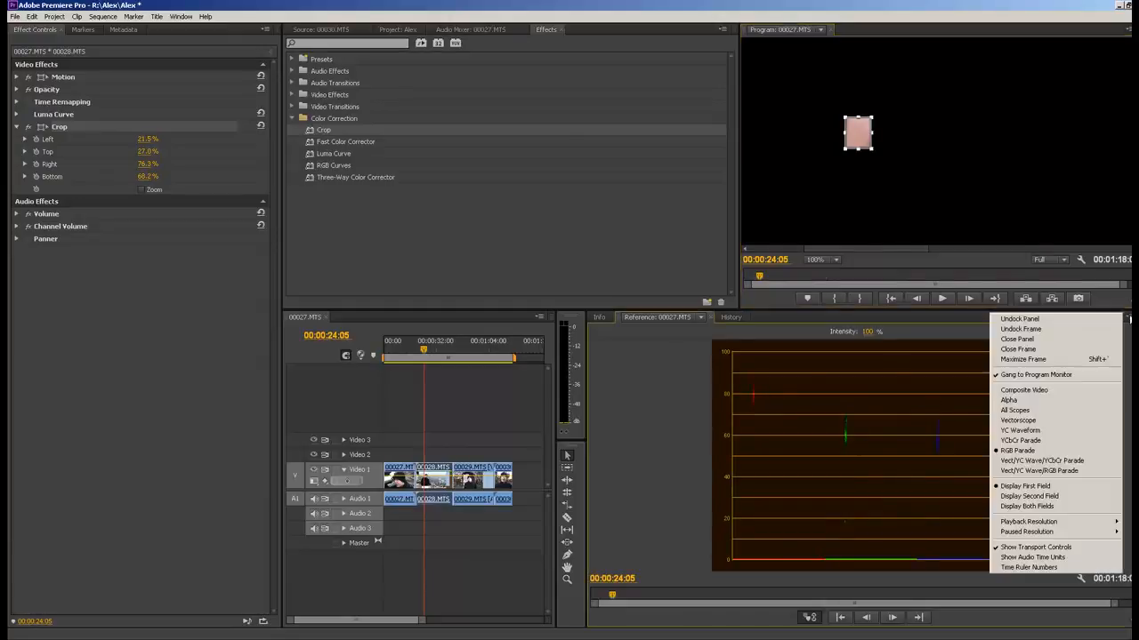
pyautogui.click(1057, 417)
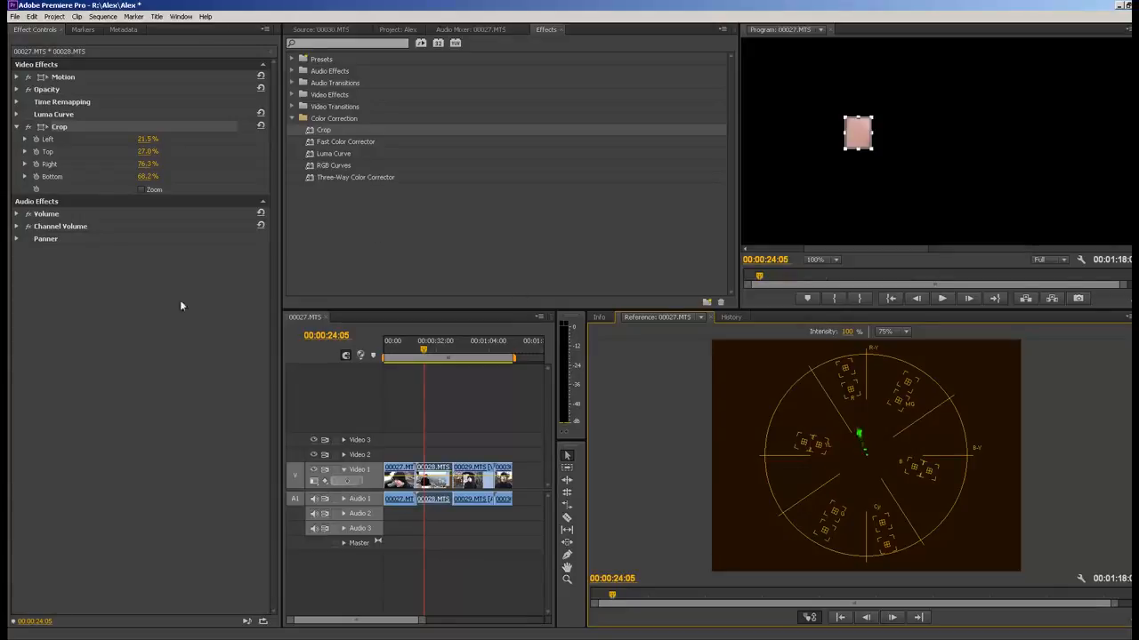
pyautogui.click(133, 318)
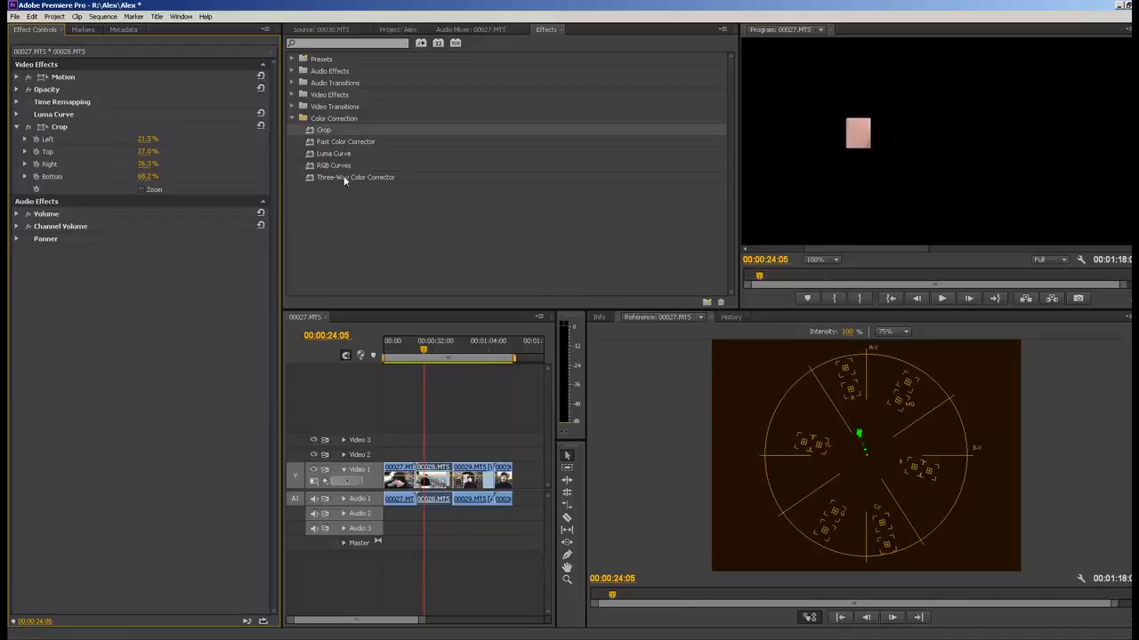
# Apply the Three-Way Color Corrector to clip 00028.MTS, enable Master and shift the linked colour wheels slightly toward green-cyan.
pyautogui.moveTo(325, 181); pyautogui.dragTo(430, 471)
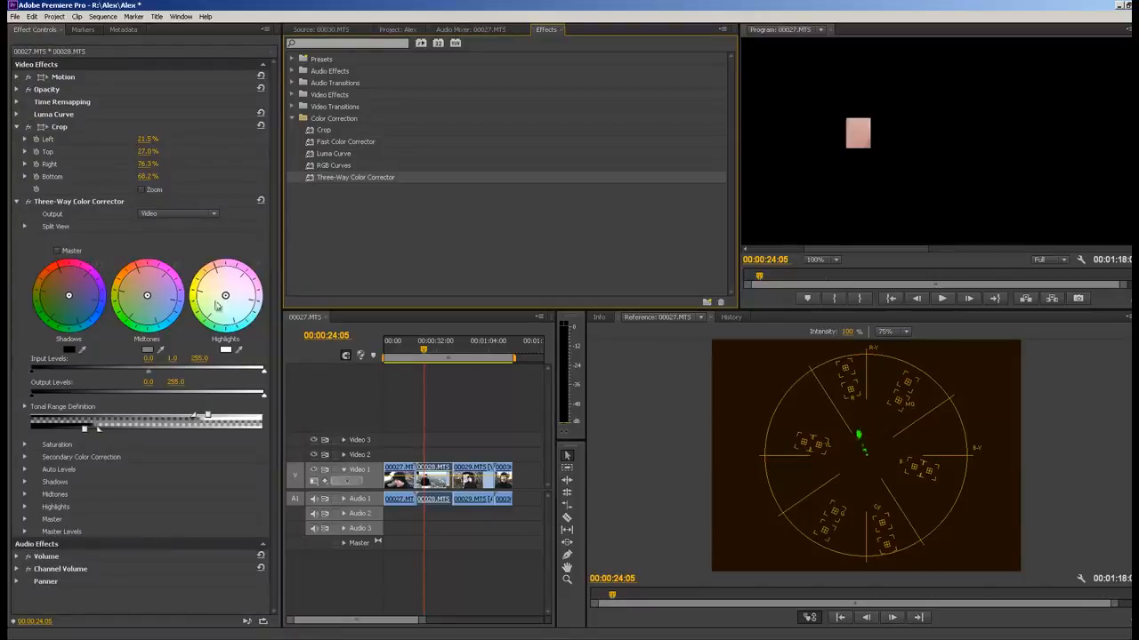
pyautogui.click(57, 252)
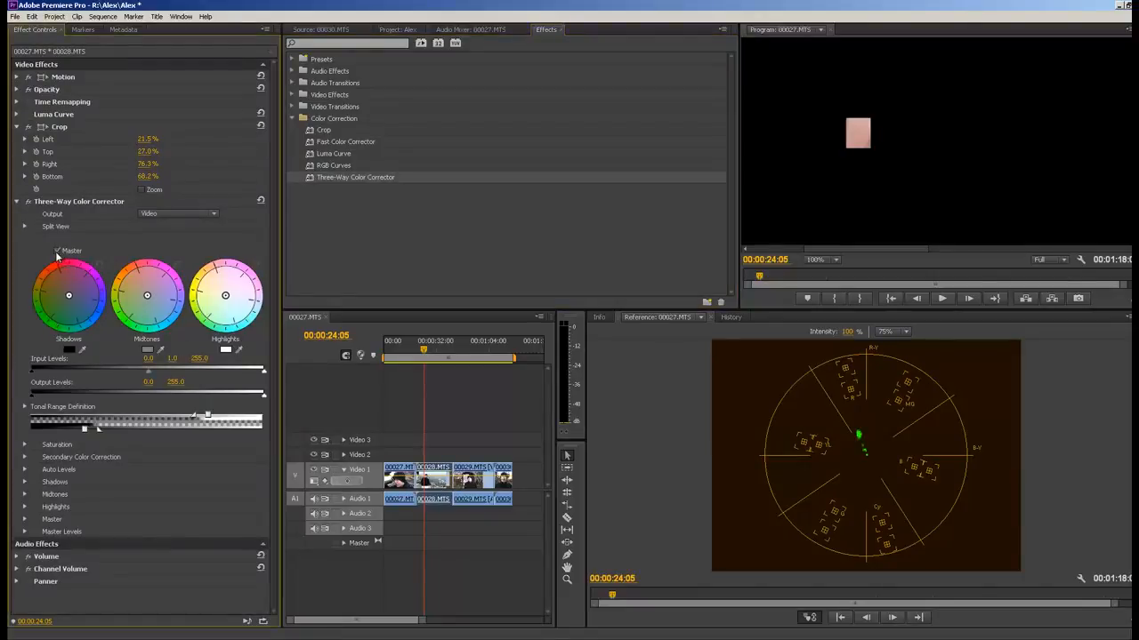
pyautogui.click(147, 298)
pyautogui.moveTo(148, 298); pyautogui.dragTo(146, 306)
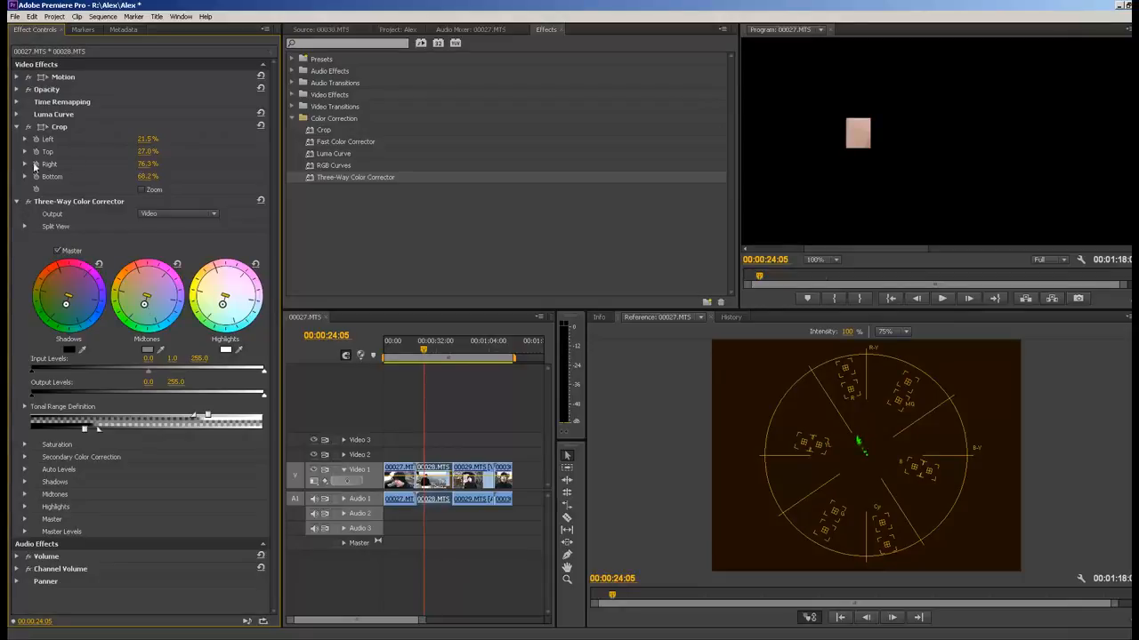
# Disable the Crop effect to show the full image and switch the reference monitor to RGB Parade.
pyautogui.click(29, 128)
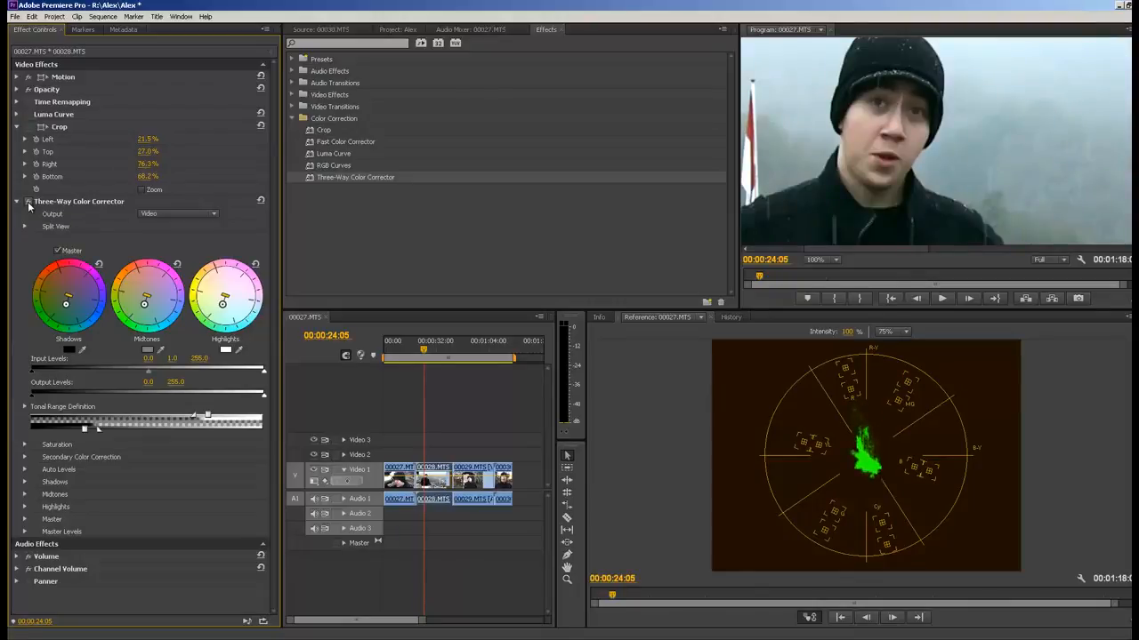
pyautogui.click(1127, 317)
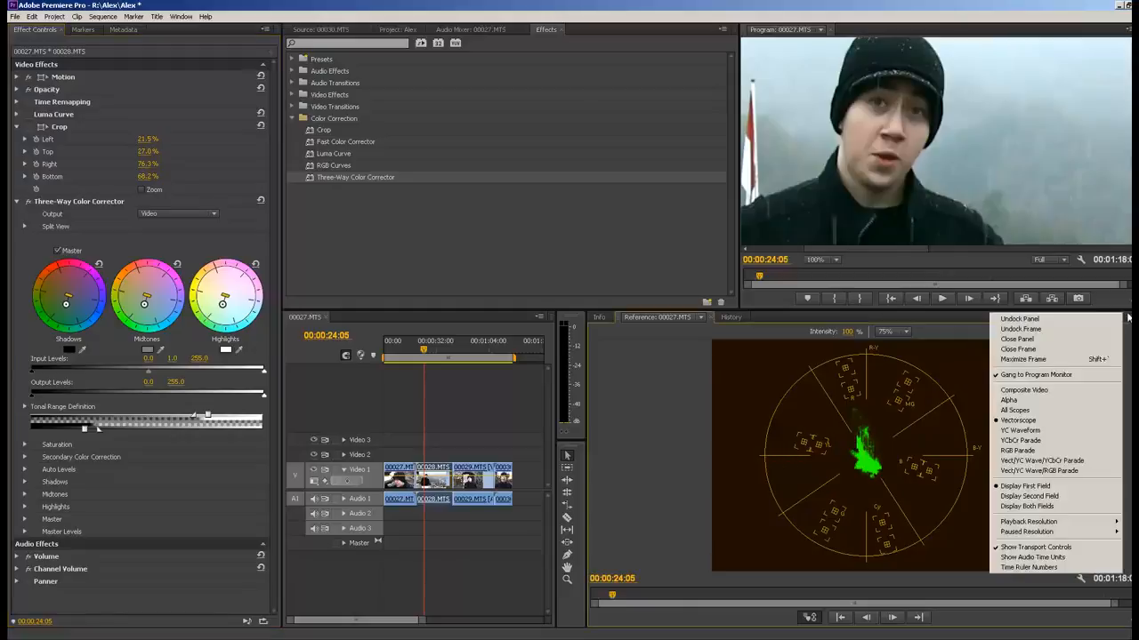
pyautogui.click(1049, 445)
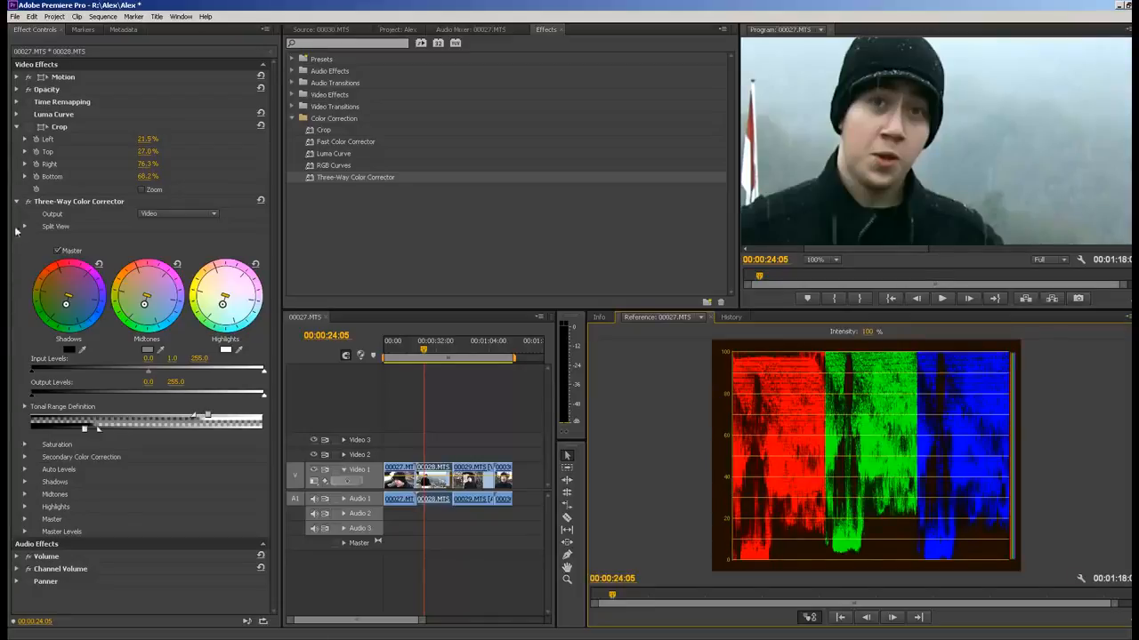
# Collapse the Three-Way Color Corrector settings and apply the RGB Curves effect to clip 00028.MTS.
pyautogui.click(17, 201)
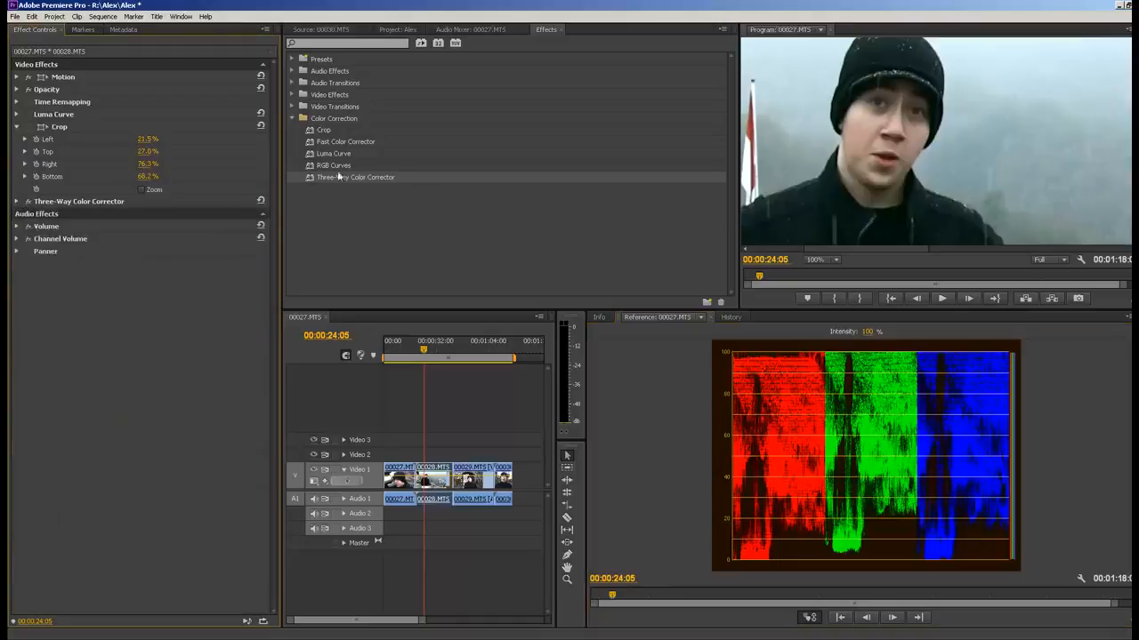
pyautogui.click(310, 167)
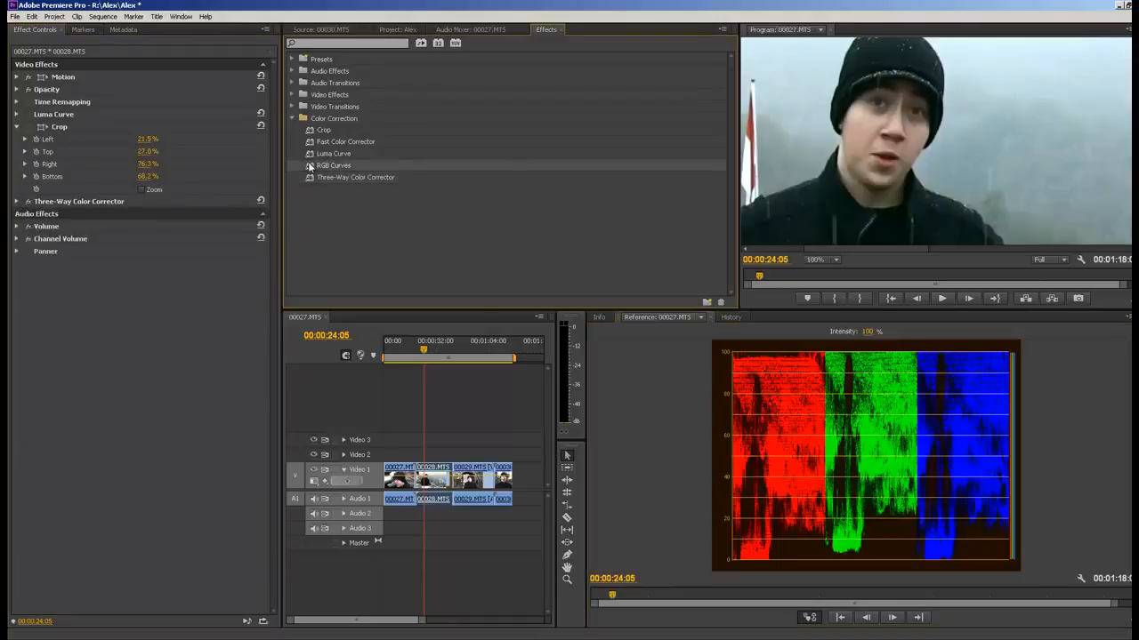
pyautogui.moveTo(310, 167); pyautogui.dragTo(404, 476)
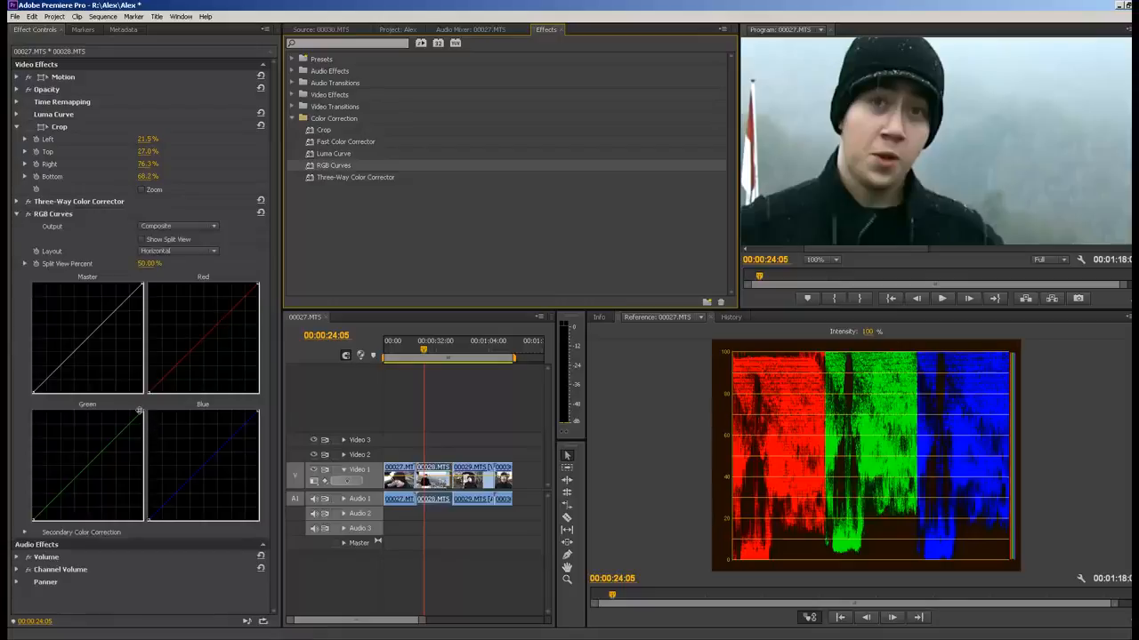
# Lower the highlight endpoints of the Green and Blue curves in RGB Curves to match the red channel's peak in the parade.
pyautogui.moveTo(140, 411); pyautogui.dragTo(139, 422)
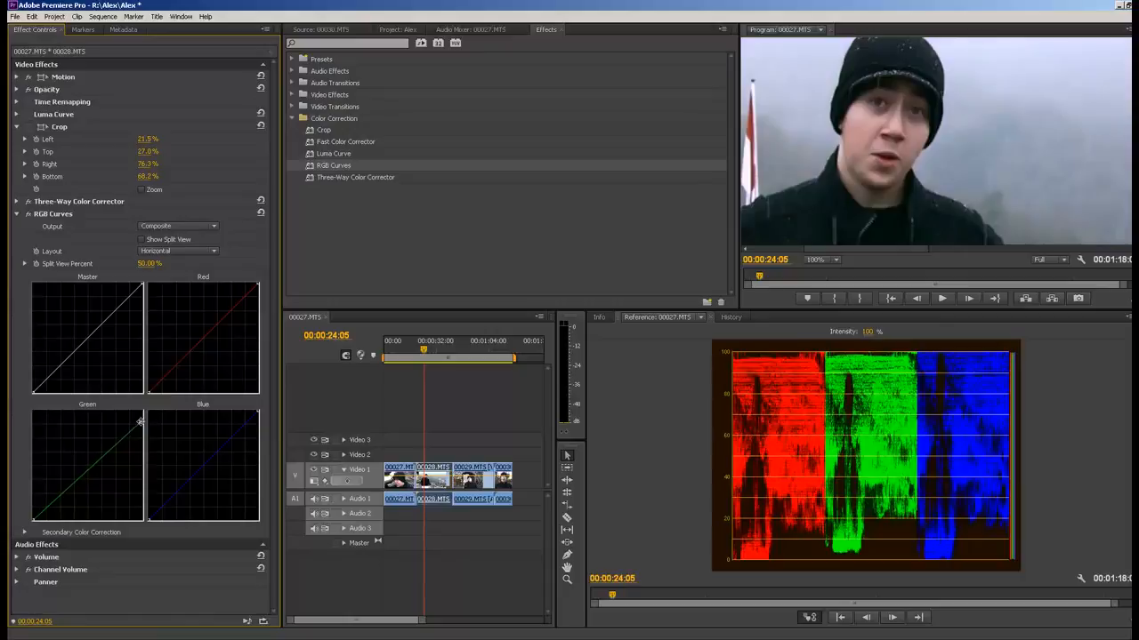
pyautogui.moveTo(140, 422); pyautogui.dragTo(140, 425)
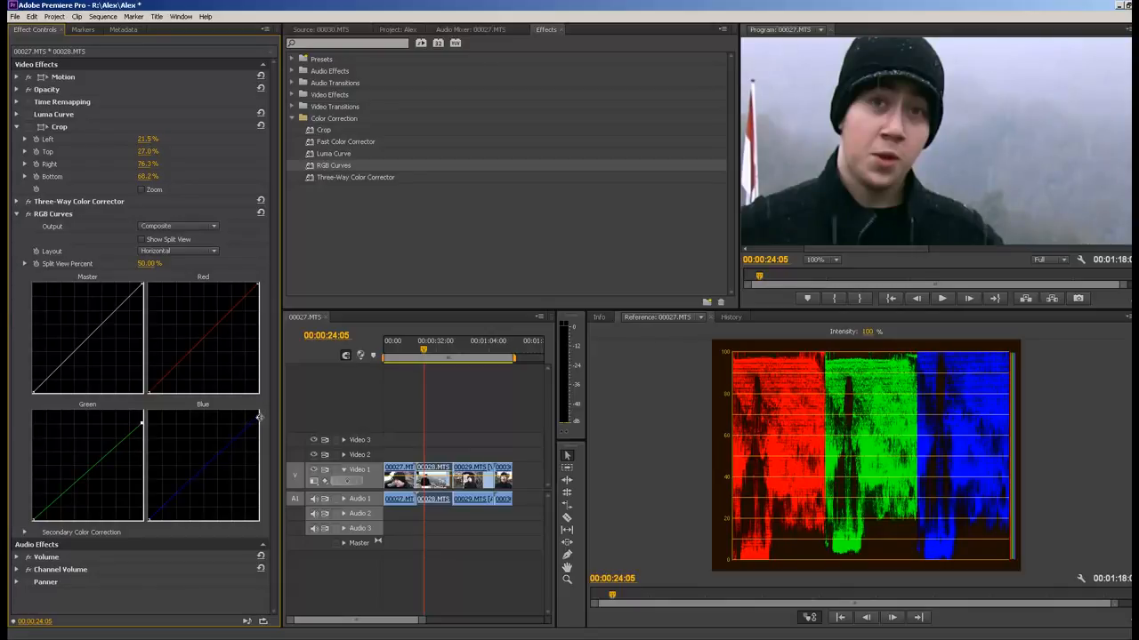
pyautogui.moveTo(259, 414); pyautogui.dragTo(259, 428)
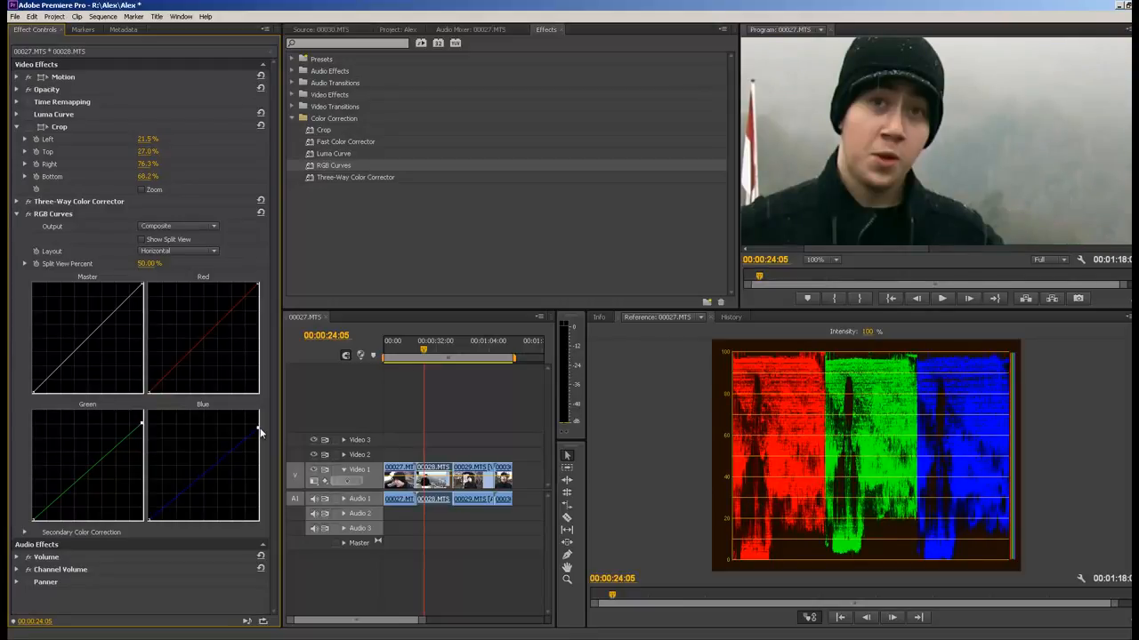
# Toggle the RGB Curves effect off and on repeatedly to compare the image and RGB Parade with and without it.
pyautogui.click(28, 214)
pyautogui.click(28, 215)
pyautogui.click(28, 216)
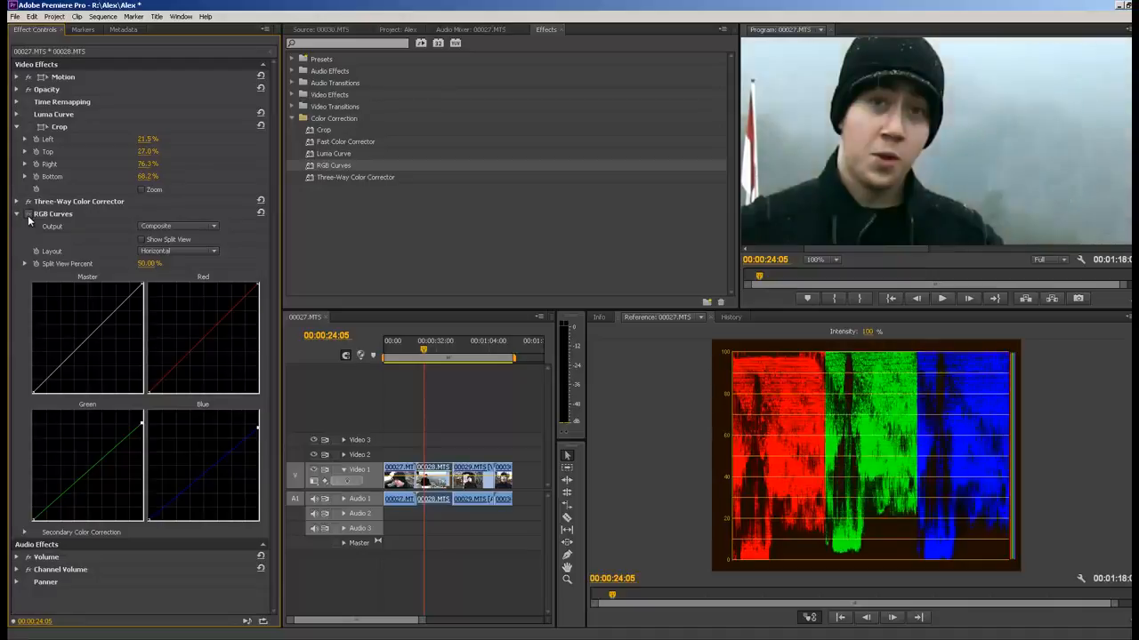
pyautogui.click(27, 217)
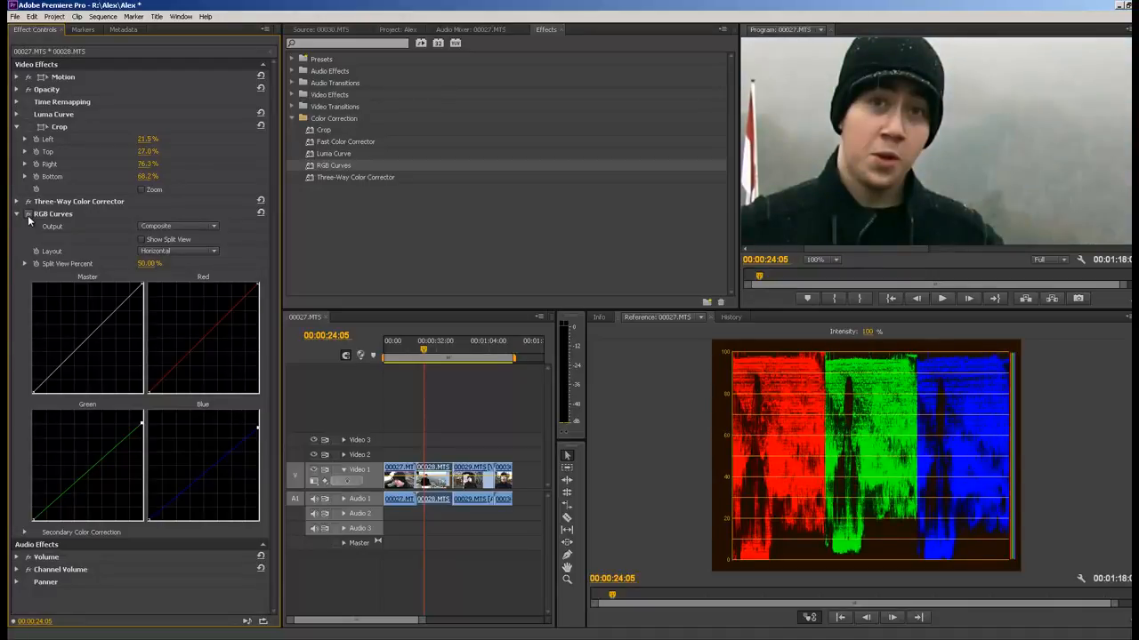
pyautogui.click(28, 216)
pyautogui.click(27, 216)
pyautogui.click(27, 216)
pyautogui.click(28, 216)
pyautogui.click(28, 216)
pyautogui.click(27, 216)
pyautogui.click(31, 219)
pyautogui.click(30, 218)
pyautogui.click(30, 219)
pyautogui.click(30, 219)
pyautogui.click(29, 217)
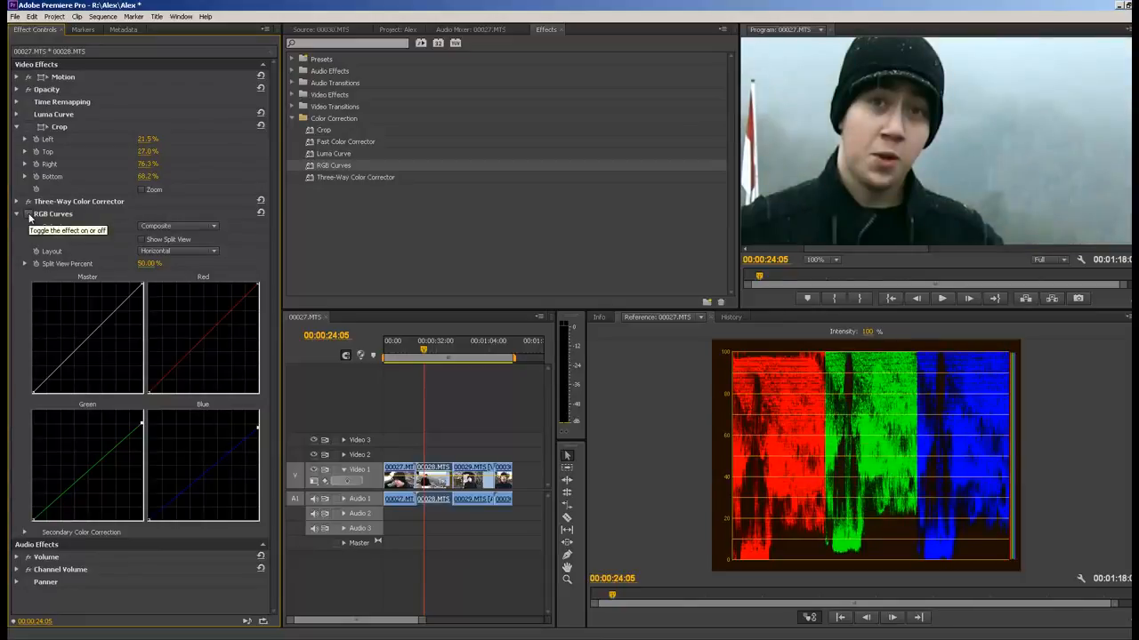
pyautogui.click(30, 217)
pyautogui.click(29, 217)
pyautogui.click(29, 218)
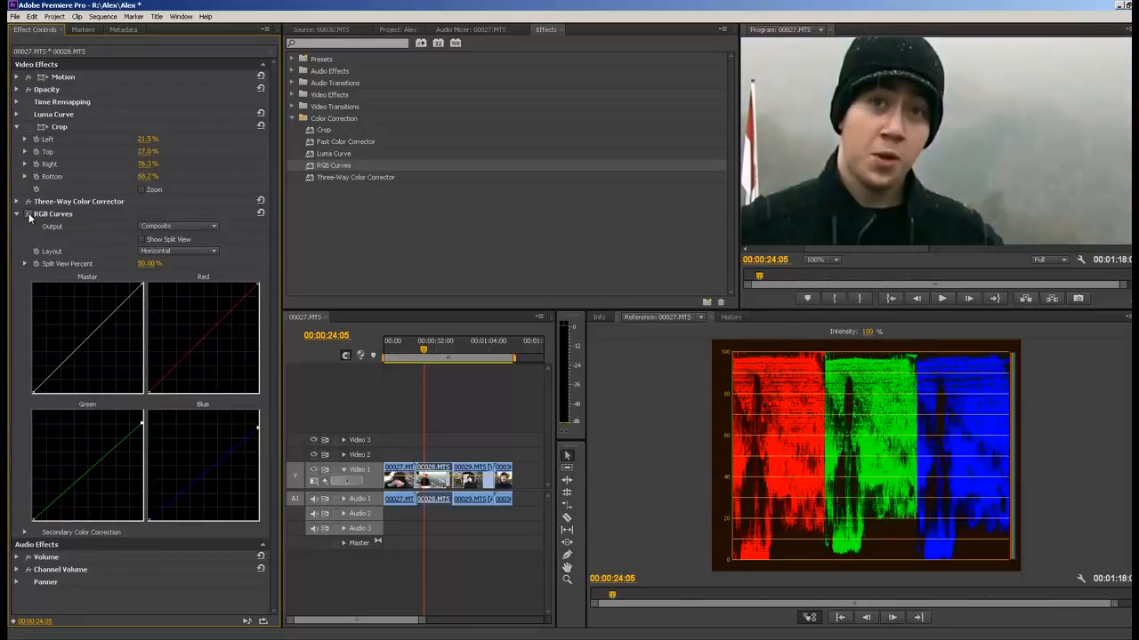
pyautogui.click(30, 217)
pyautogui.click(29, 217)
pyautogui.click(29, 217)
pyautogui.click(29, 217)
# Set the program monitor zoom to Fit and collapse the Crop effect's settings.
pyautogui.click(1060, 261)
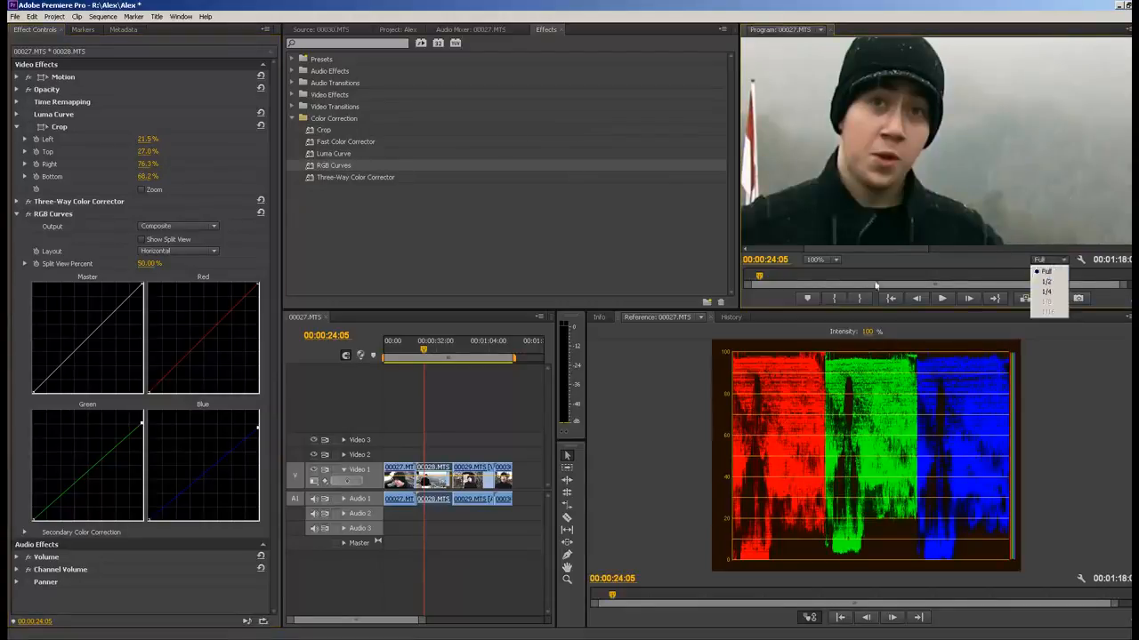
pyautogui.click(824, 259)
pyautogui.click(821, 277)
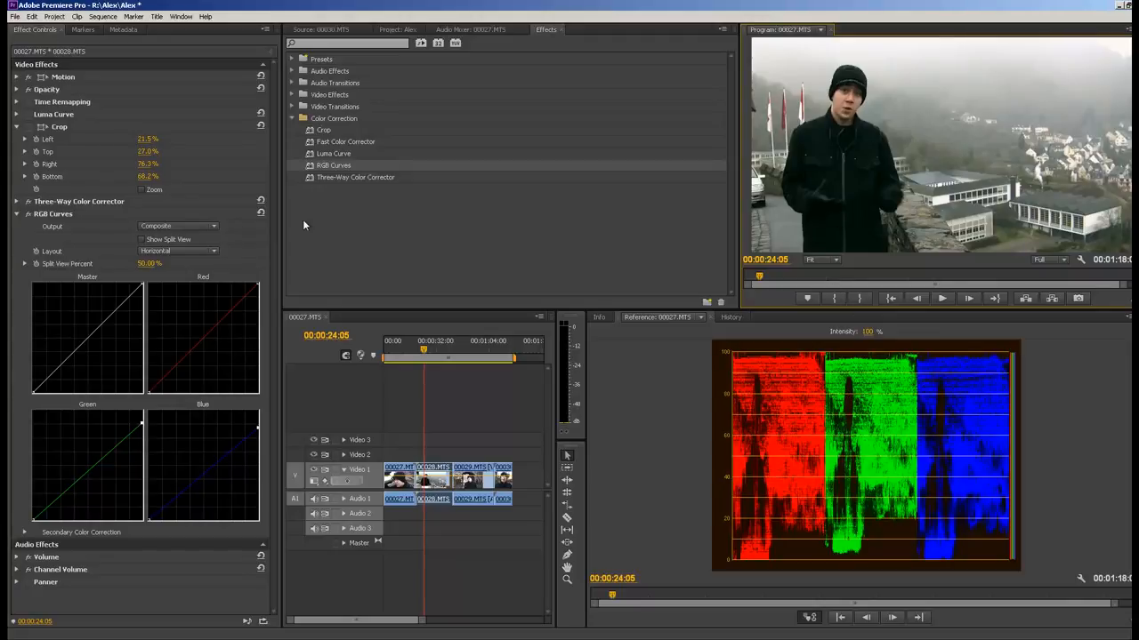
pyautogui.click(15, 130)
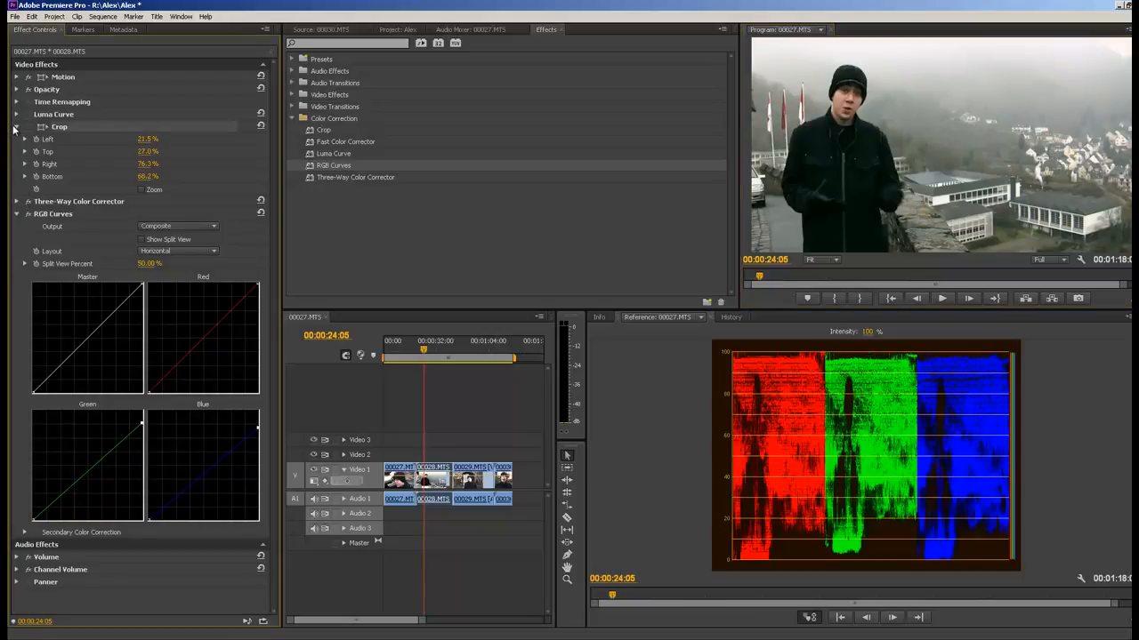
pyautogui.click(15, 127)
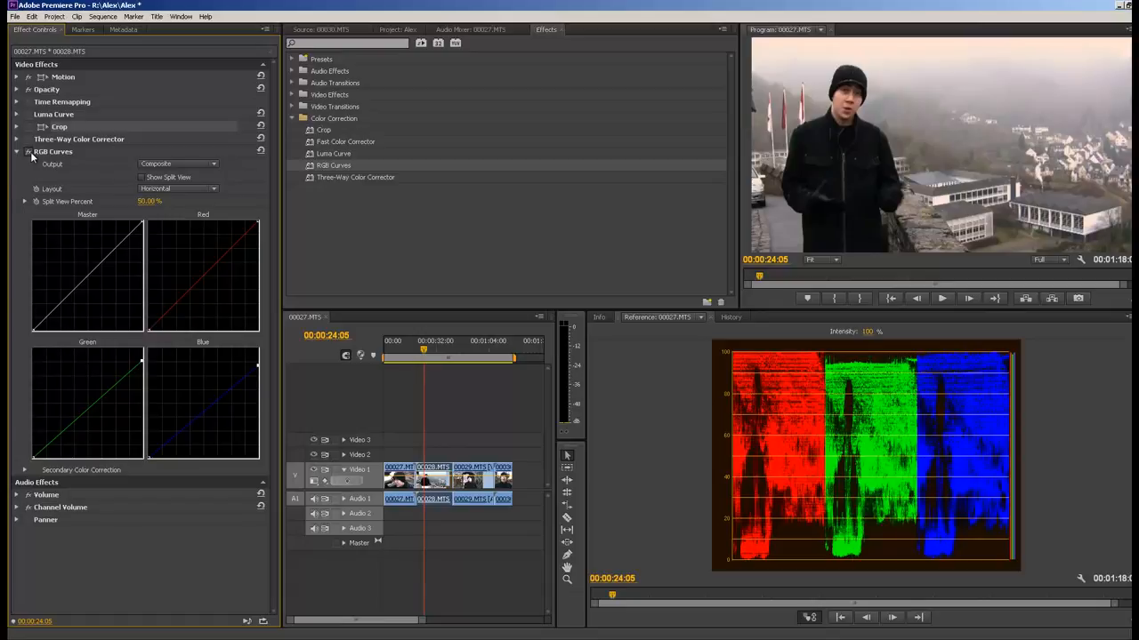
# Toggle RGB Curves off and on to compare the image, and enable the Three-Way Color Corrector on clip 00028.MTS.
pyautogui.click(30, 153)
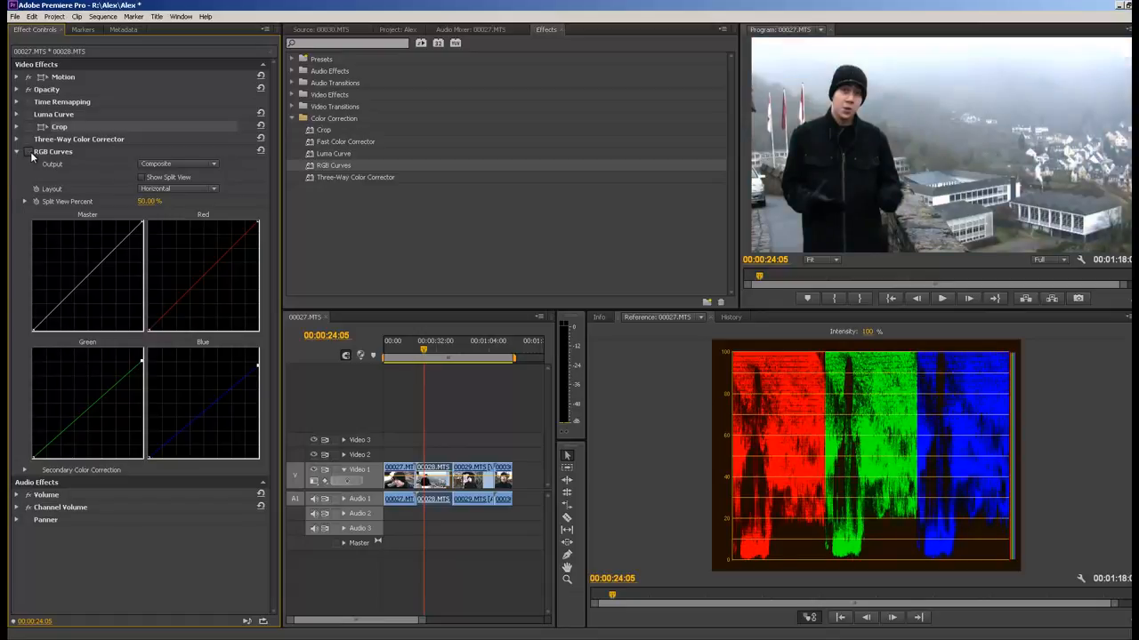
pyautogui.click(29, 153)
pyautogui.click(28, 140)
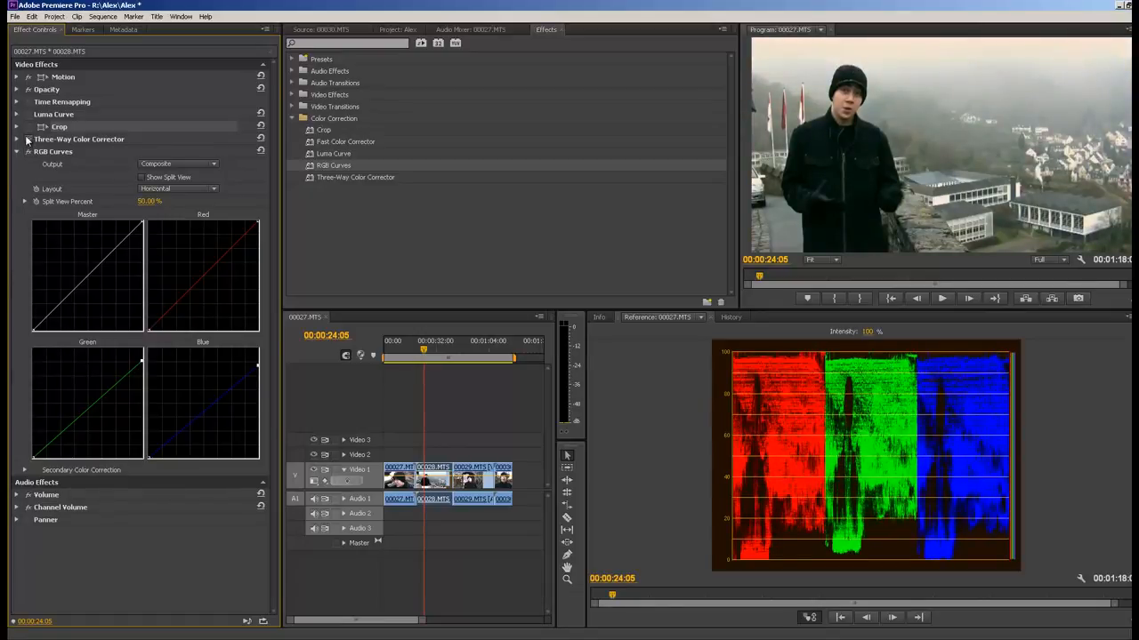
# Toggle the Luma Curve effect on and off repeatedly to compare the image and RGB Parade, leaving it disabled.
pyautogui.click(28, 114)
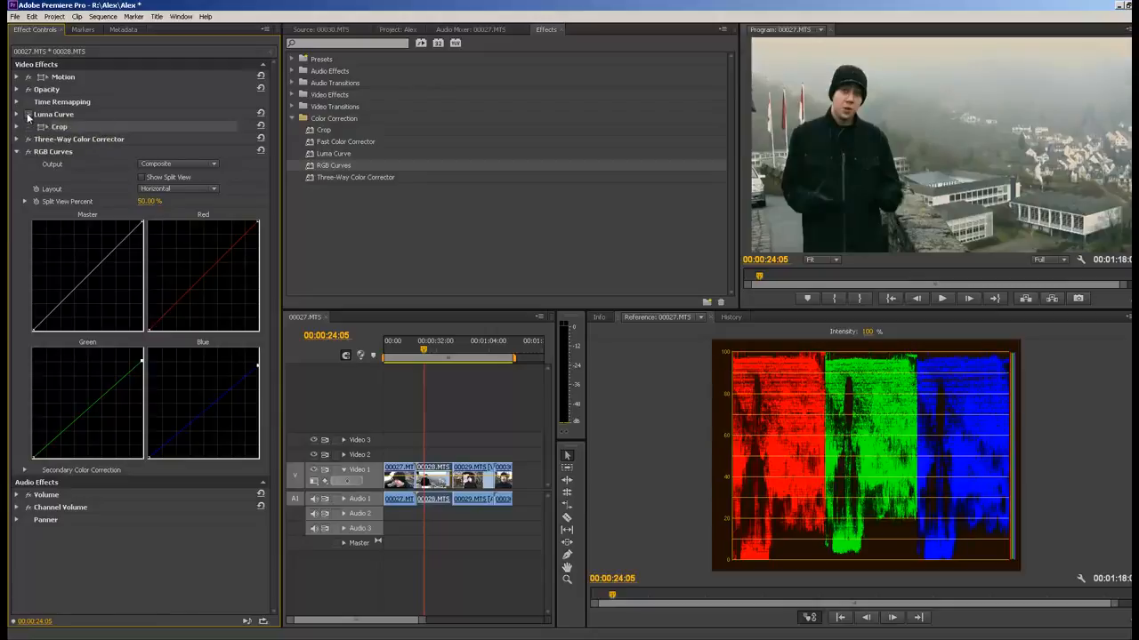
pyautogui.click(28, 115)
pyautogui.click(28, 115)
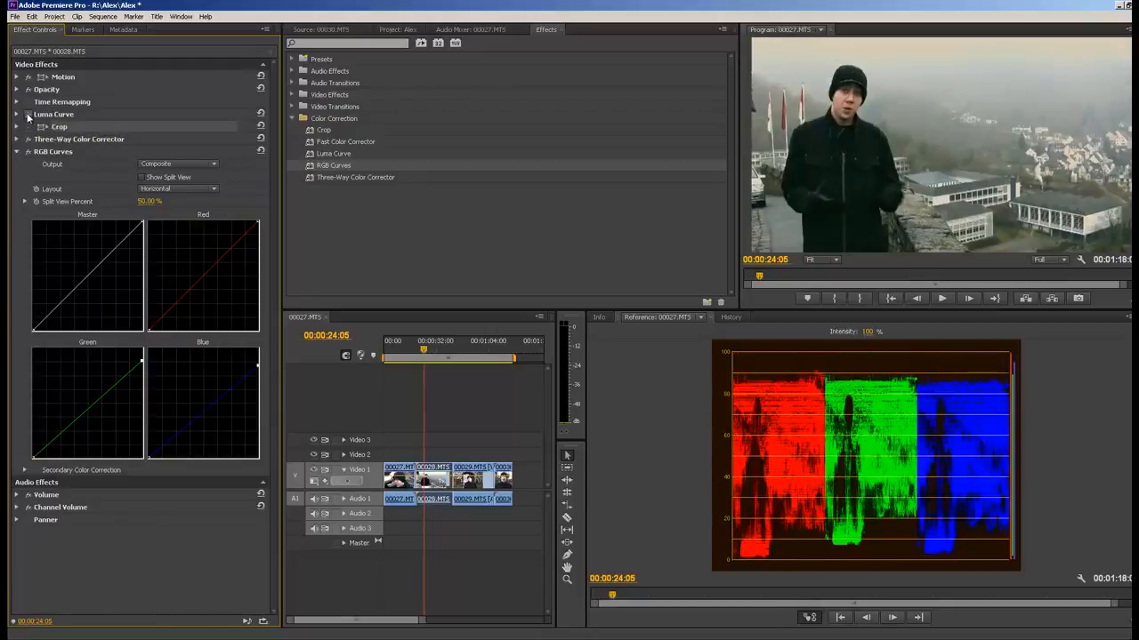
pyautogui.click(28, 114)
pyautogui.click(28, 115)
pyautogui.click(27, 115)
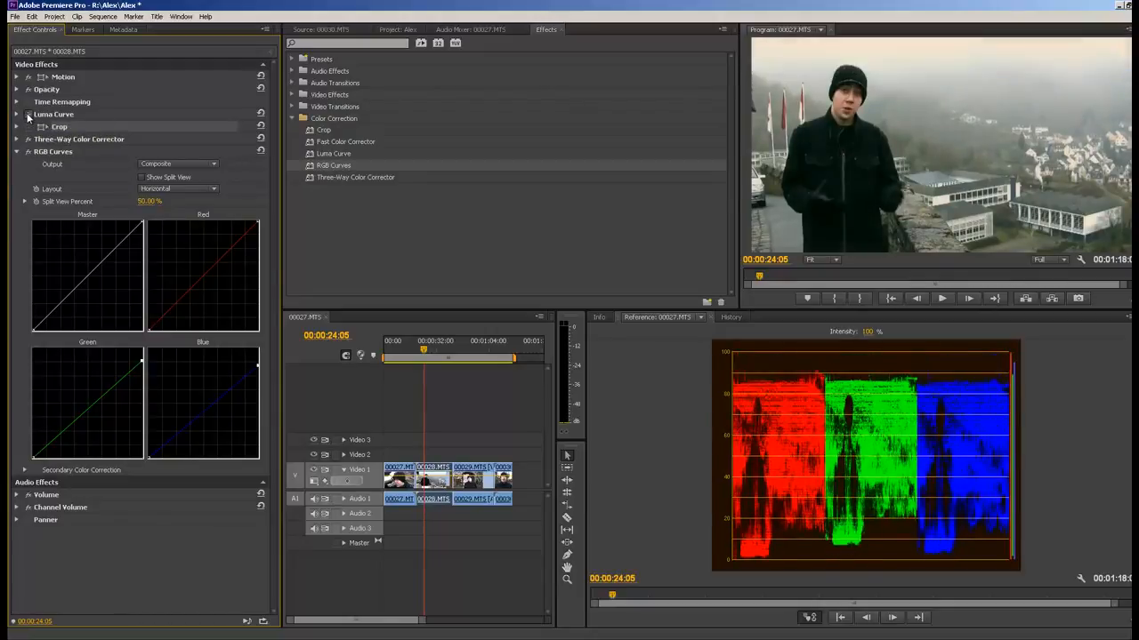
pyautogui.click(28, 115)
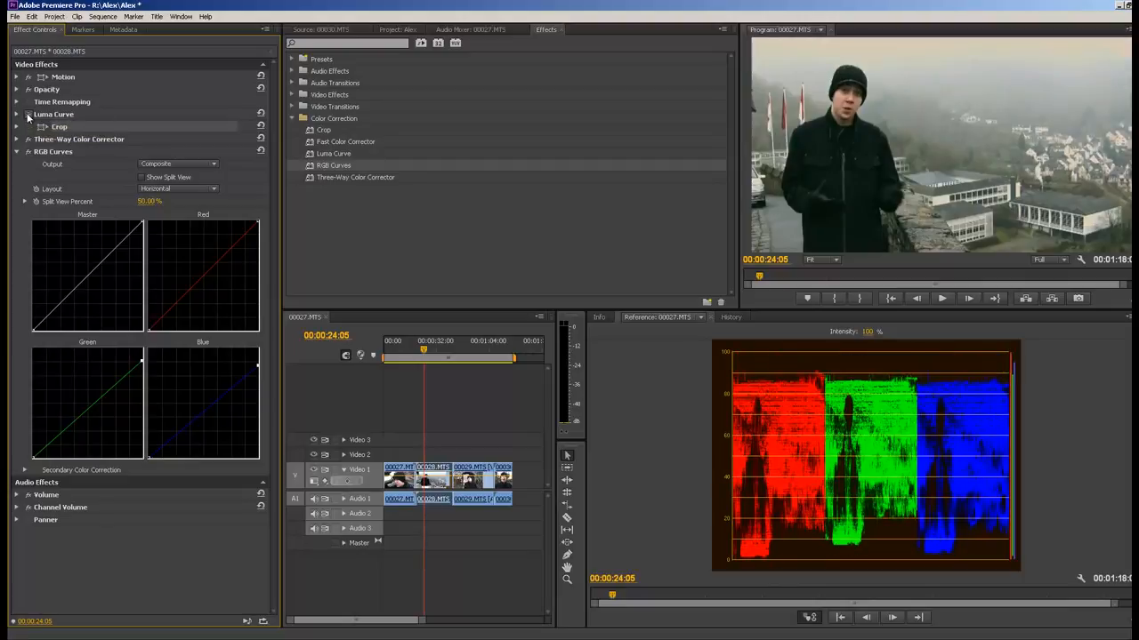
pyautogui.click(28, 115)
pyautogui.click(28, 115)
pyautogui.click(28, 115)
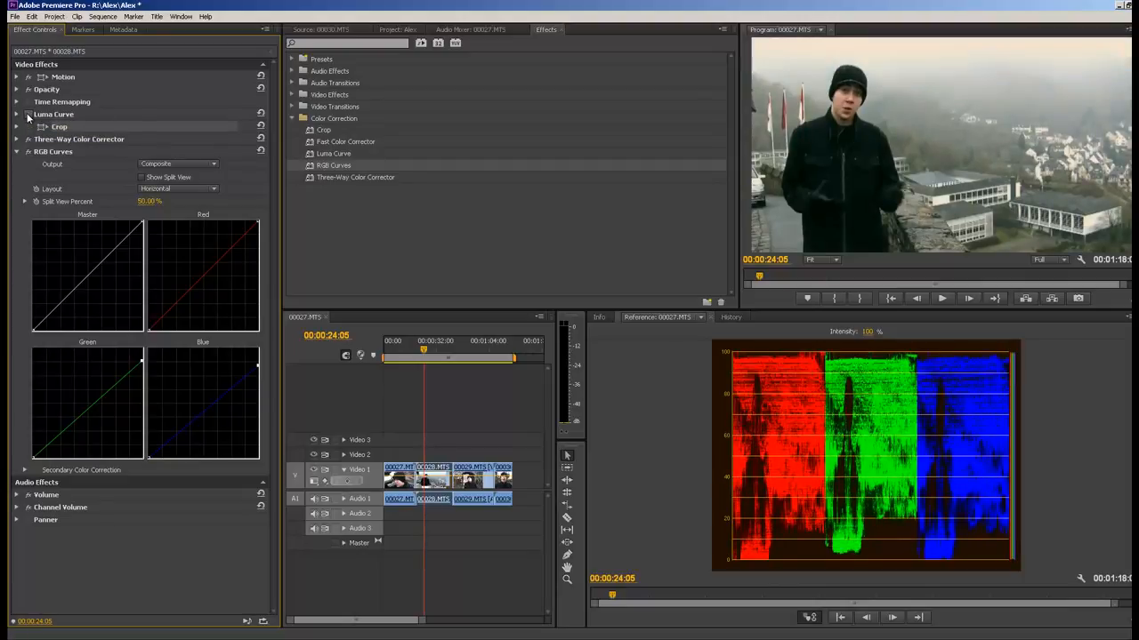
# Compare the shot without and with Three-Way Color Corrector and RGB Curves, and collapse the RGB Curves settings.
pyautogui.click(27, 140)
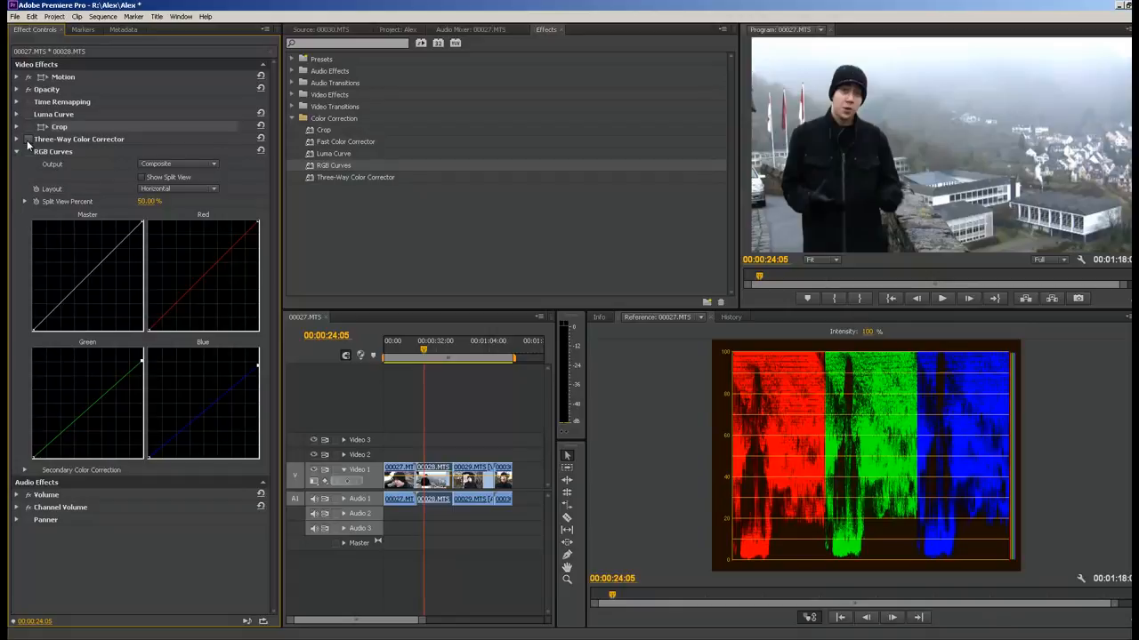
pyautogui.click(27, 153)
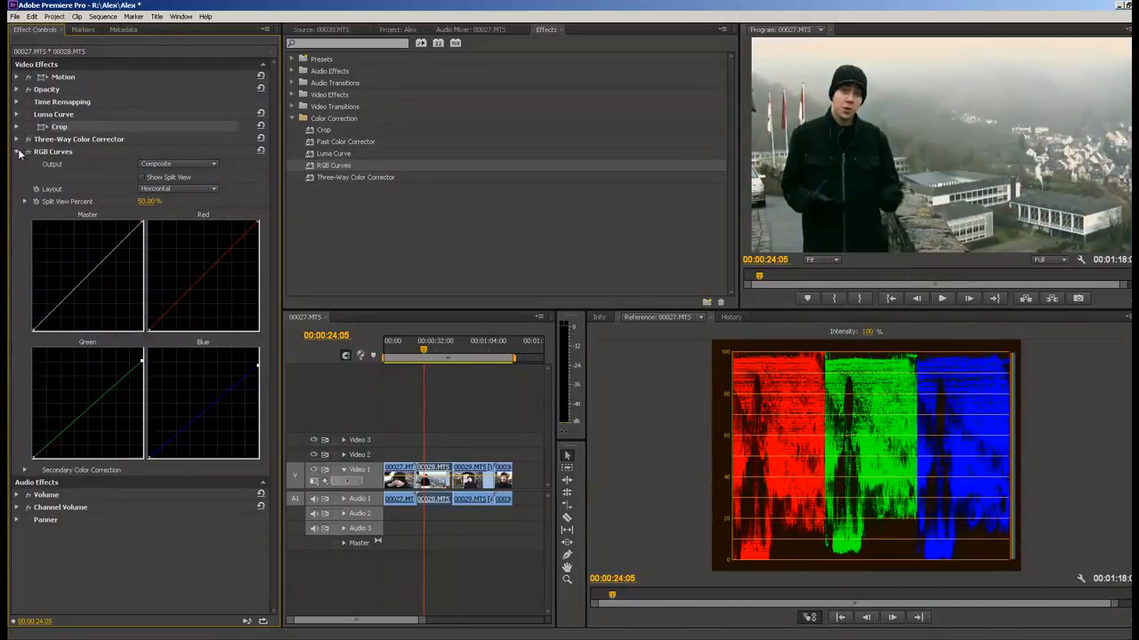
pyautogui.click(18, 152)
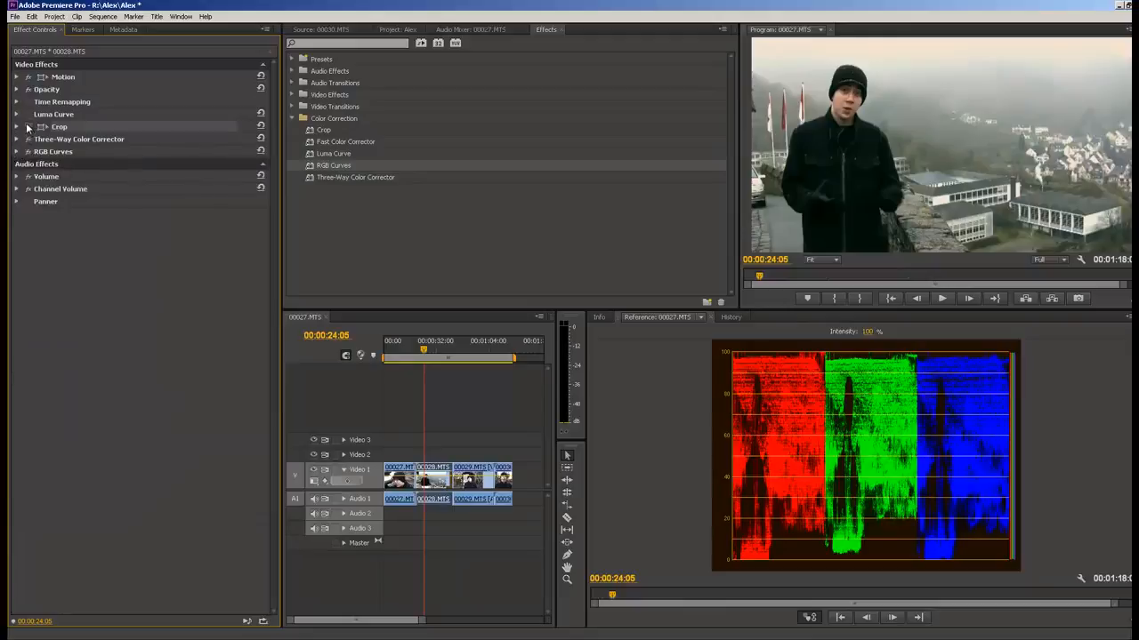
# Toggle Crop briefly, and switch Three-Way Color Corrector and RGB Curves off and on to compare original and corrected images.
pyautogui.click(28, 127)
pyautogui.click(28, 127)
pyautogui.click(27, 152)
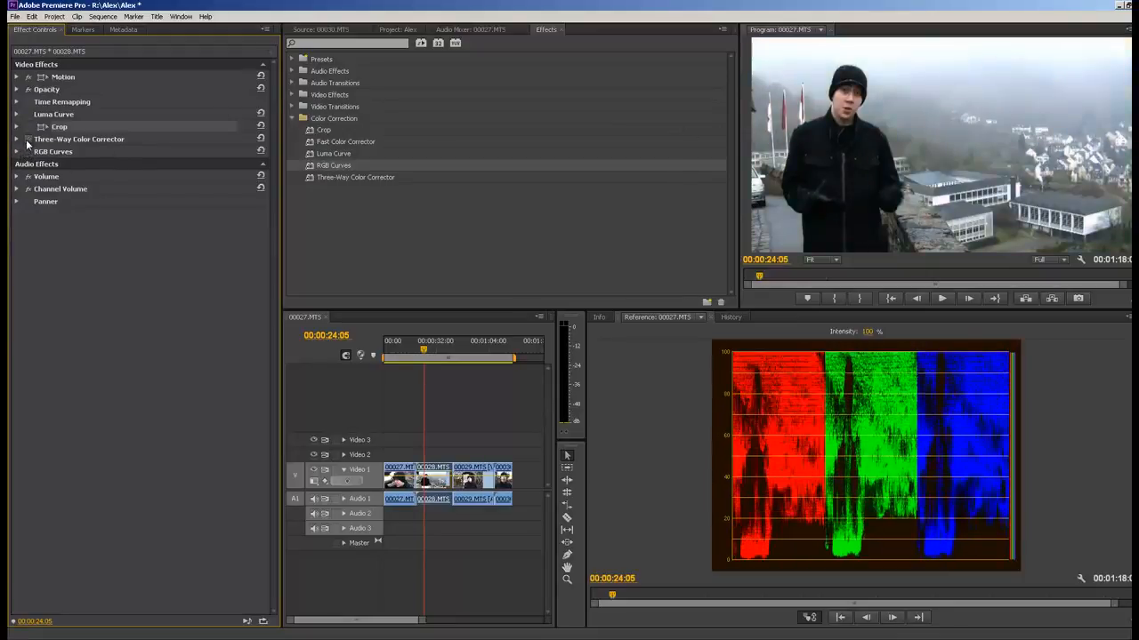
pyautogui.click(27, 140)
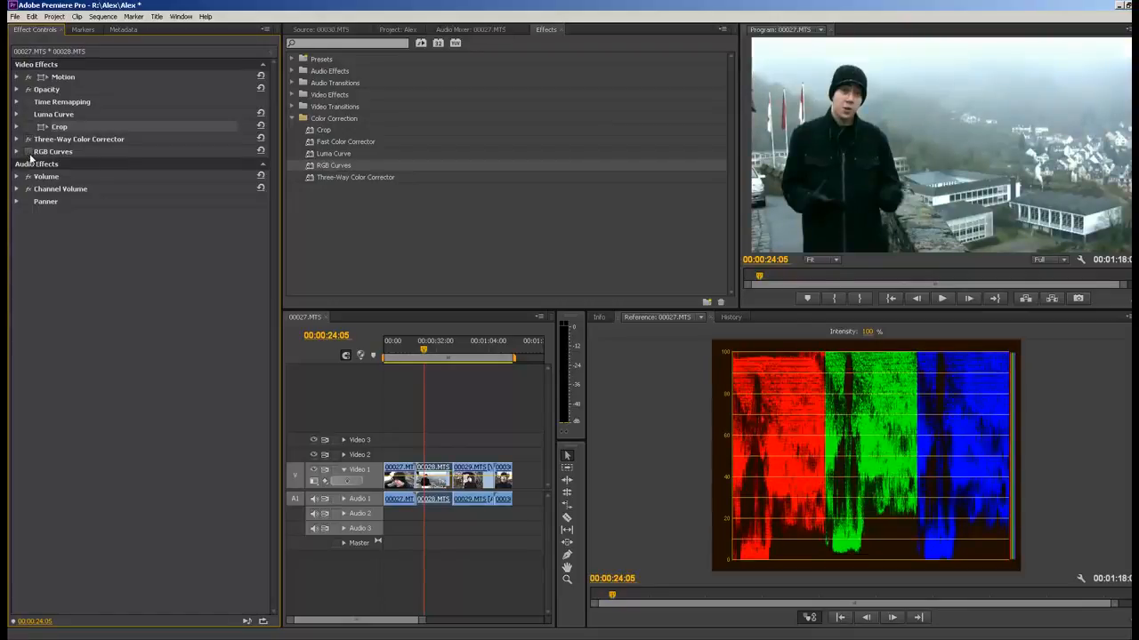
pyautogui.click(28, 155)
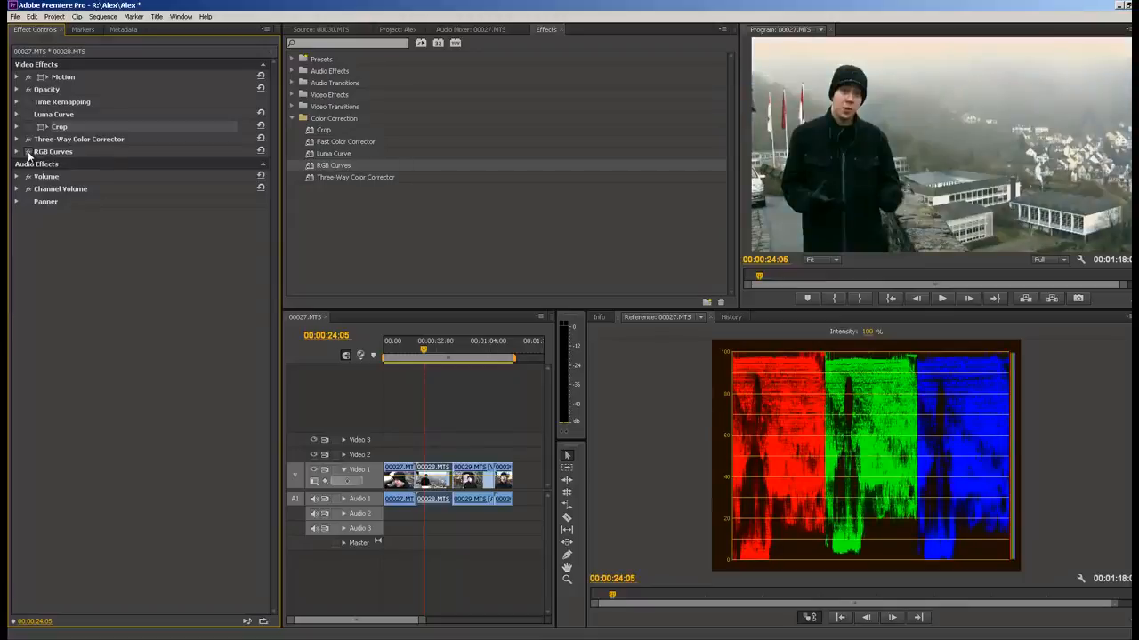
pyautogui.click(29, 153)
pyautogui.click(28, 153)
pyautogui.click(28, 153)
pyautogui.click(31, 139)
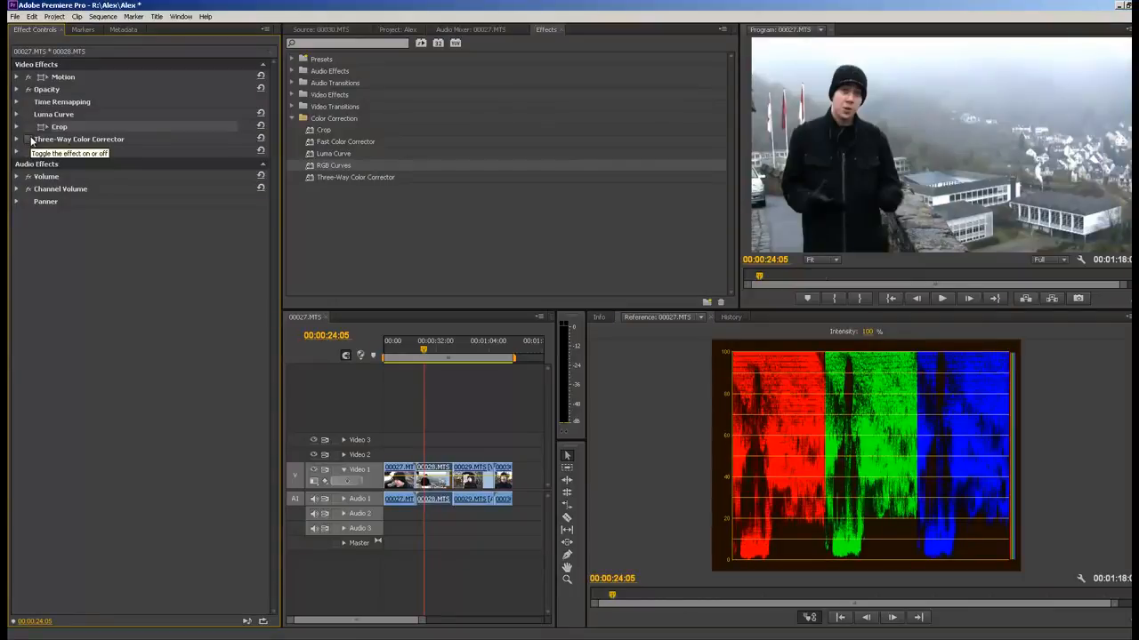
pyautogui.click(31, 140)
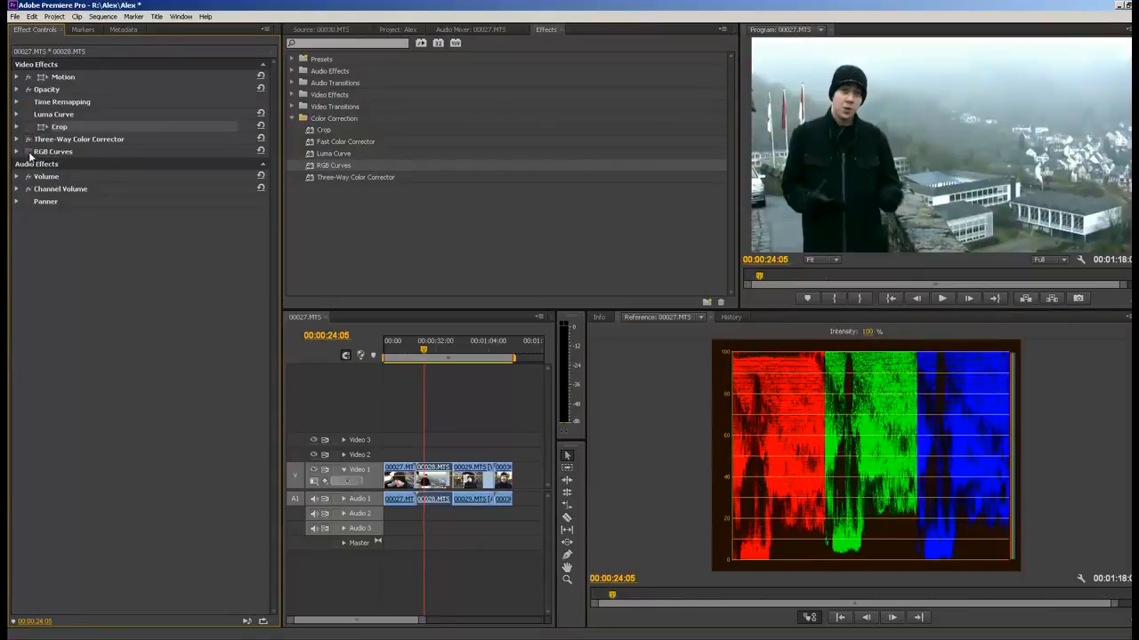
pyautogui.click(29, 153)
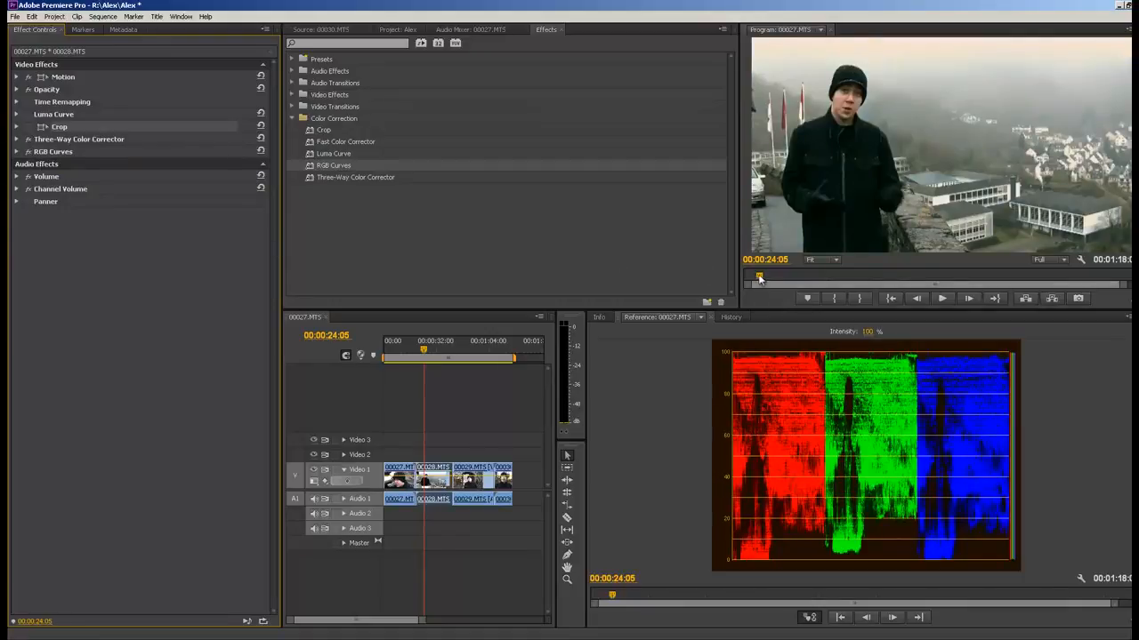
# Play the corrected clip 00028.MTS from 00:00:34:04 and stop on the town and river view at 00:00:40:28.
pyautogui.moveTo(759, 278)
pyautogui.mouseDown()
pyautogui.moveTo(823, 281)
pyautogui.moveTo(763, 293)
pyautogui.mouseUp()
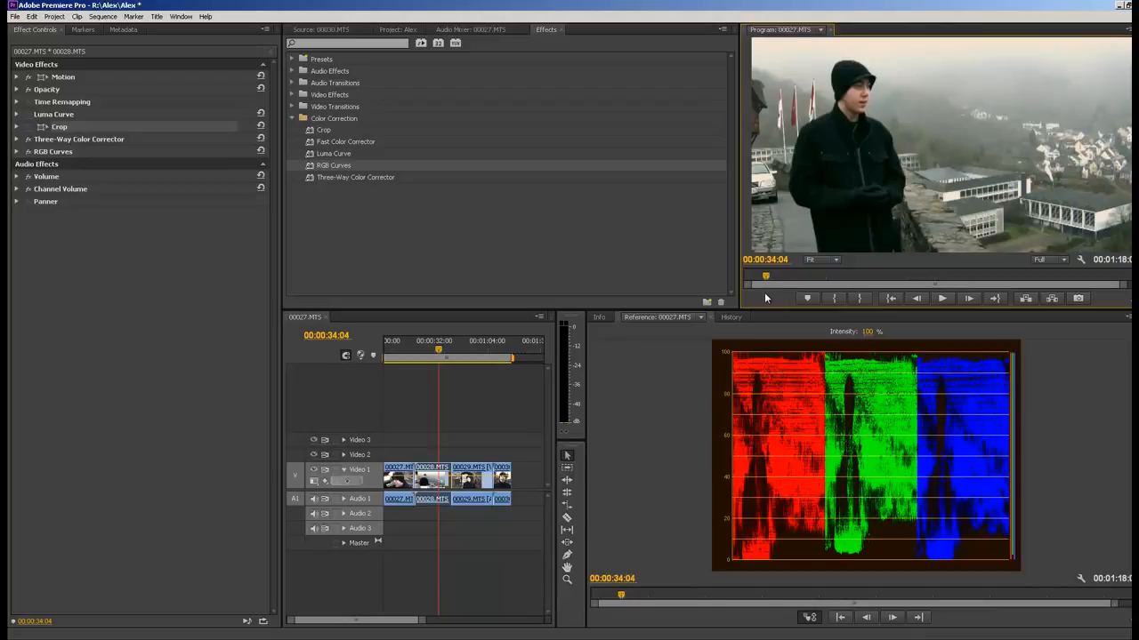
pyautogui.press('space')
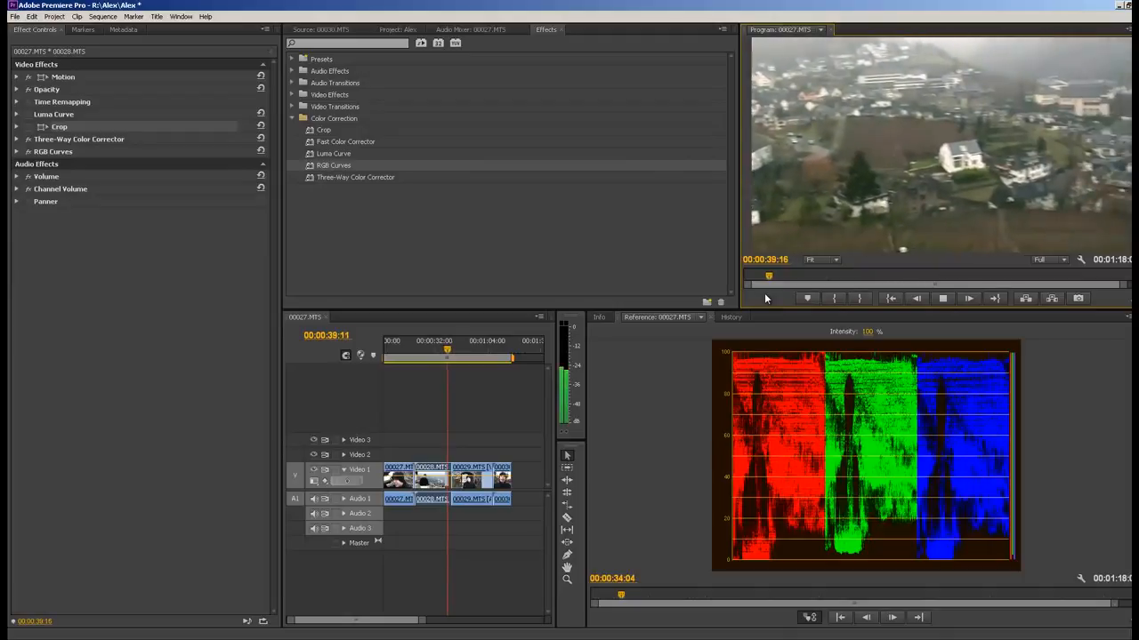
pyautogui.press('space')
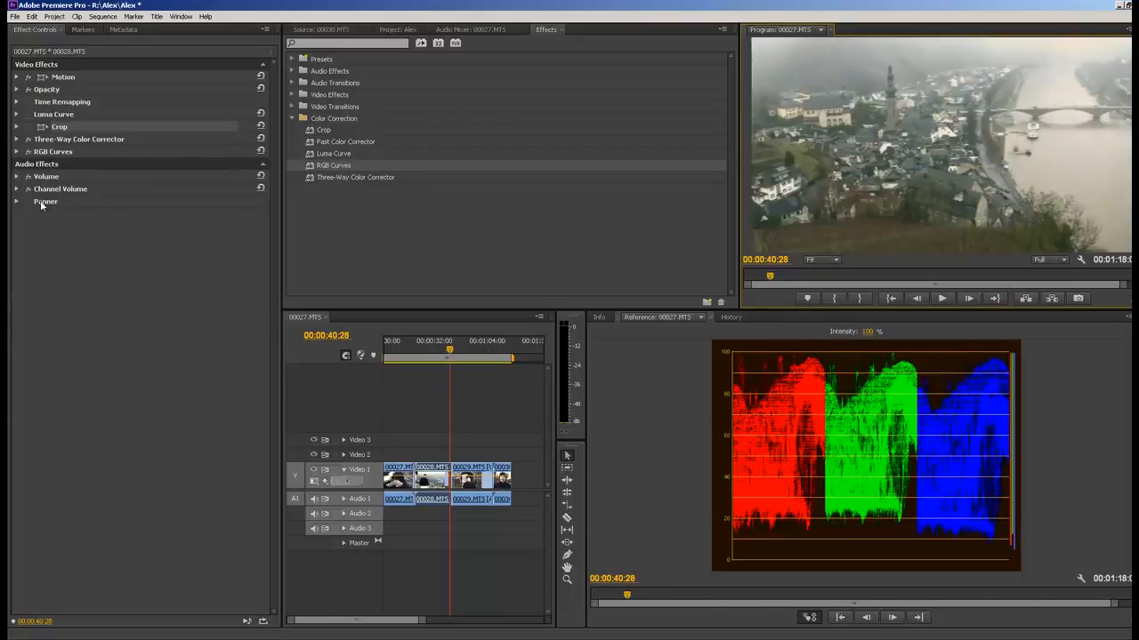
# Toggle RGB Curves and Three-Way Color Corrector off and on to compare the town view with and without correction.
pyautogui.click(28, 152)
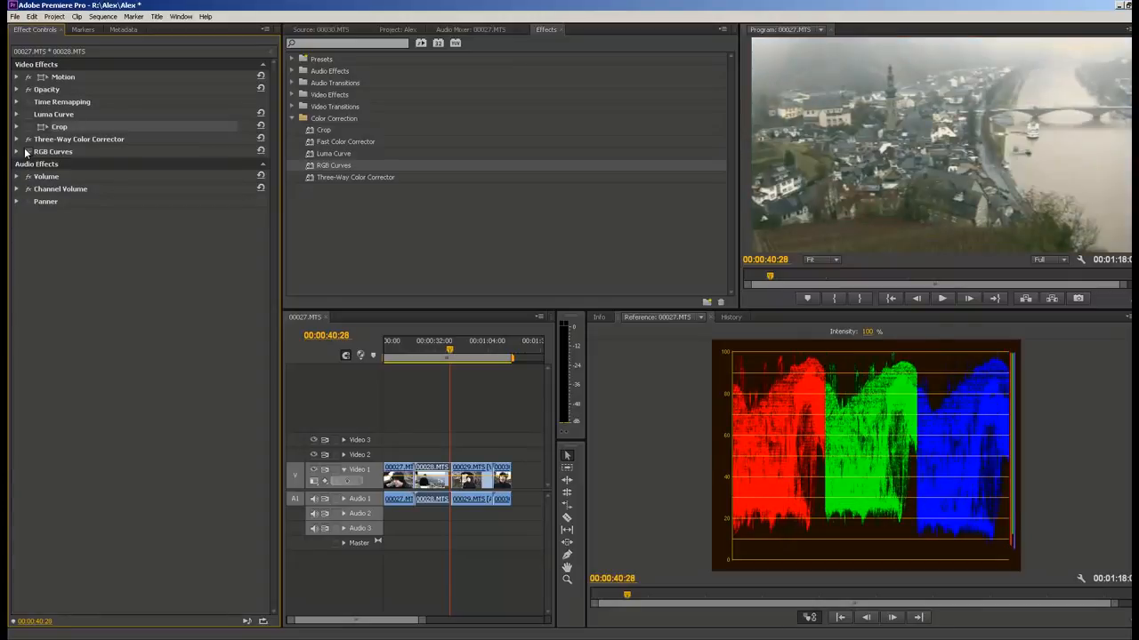
pyautogui.click(28, 139)
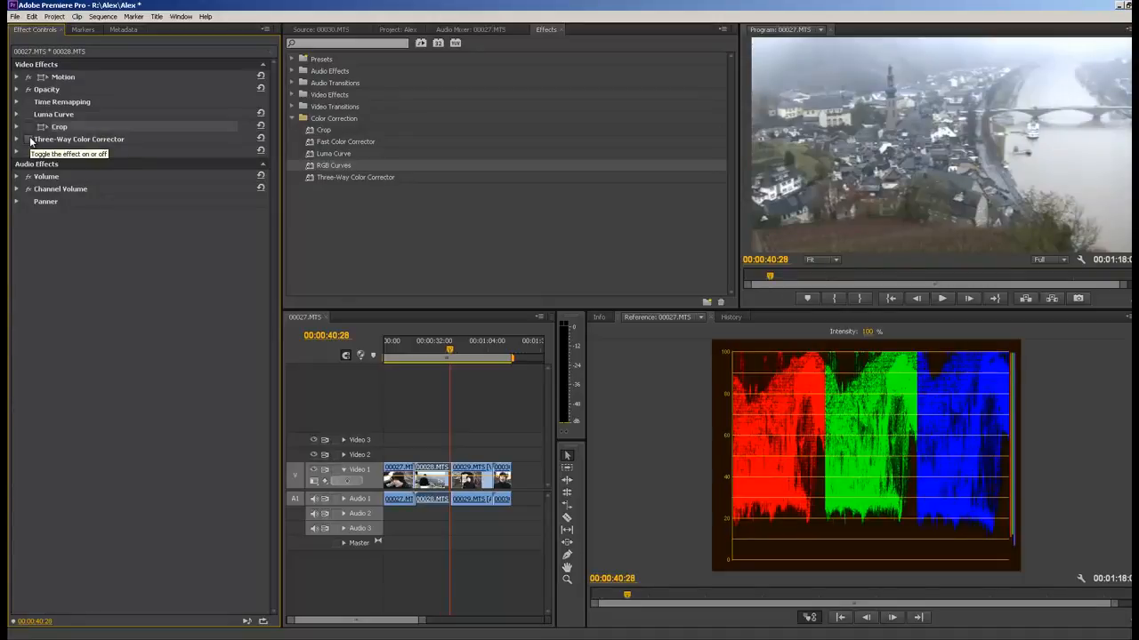
pyautogui.click(30, 140)
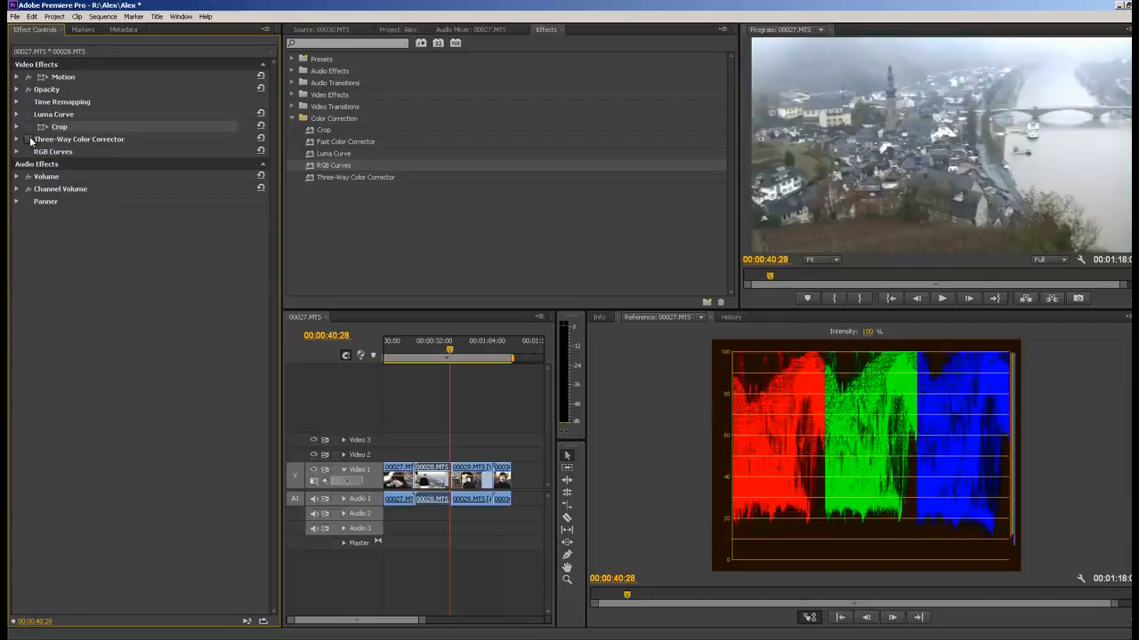
pyautogui.click(30, 152)
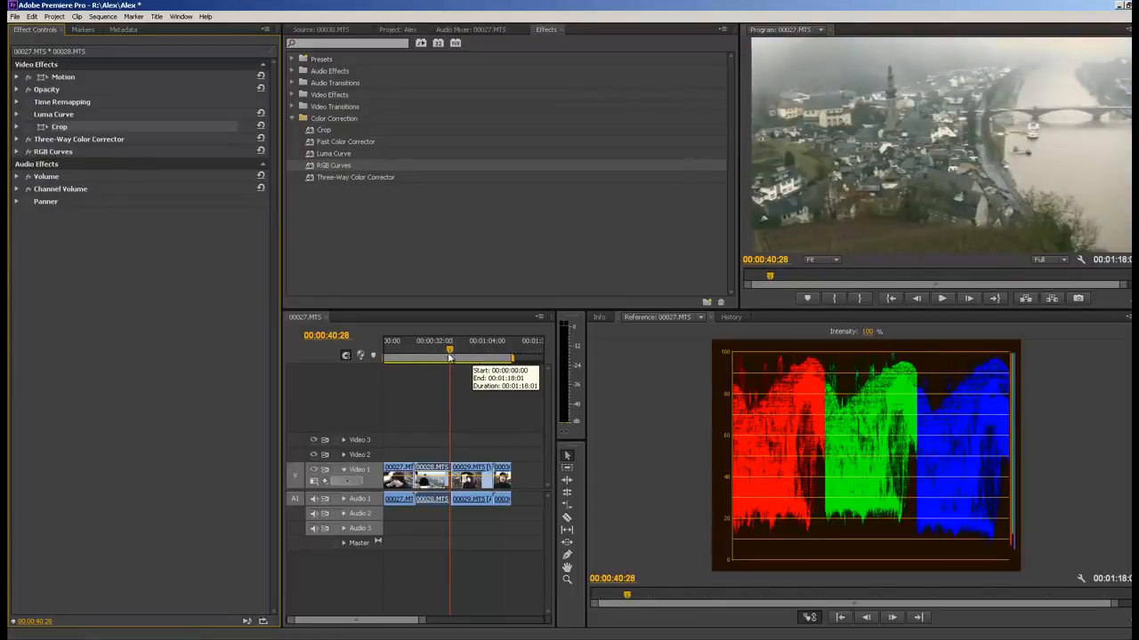
# At 00:00:50:26 in clip 00029.MTS, check the reference monitor's Vectorscope and switch it to YC Waveform.
pyautogui.moveTo(449, 351); pyautogui.dragTo(465, 354)
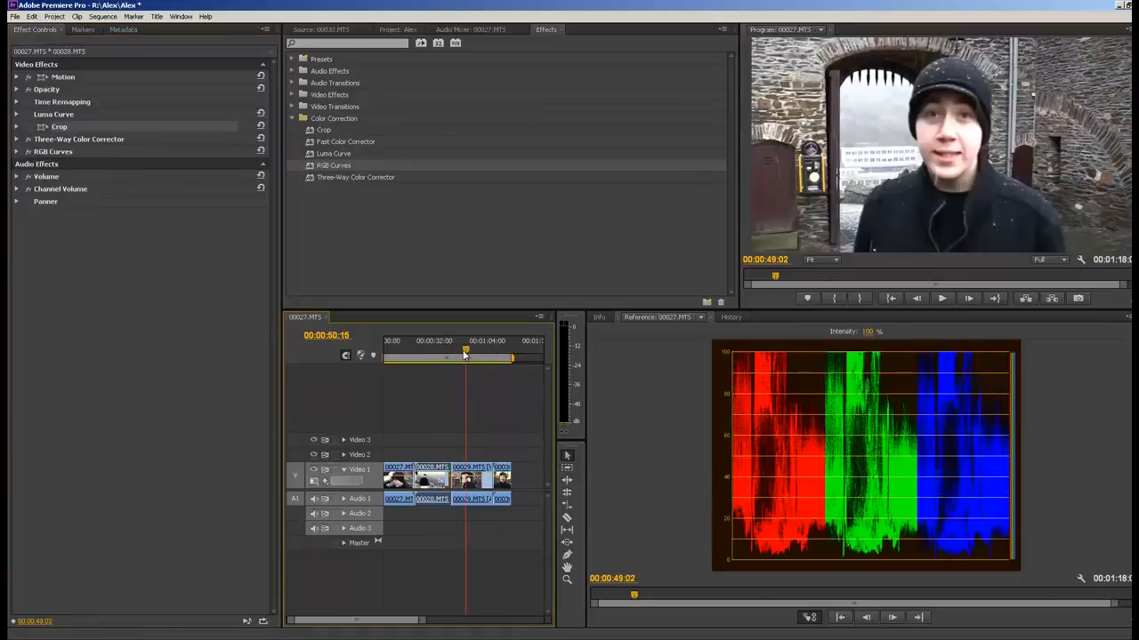
pyautogui.press('space')
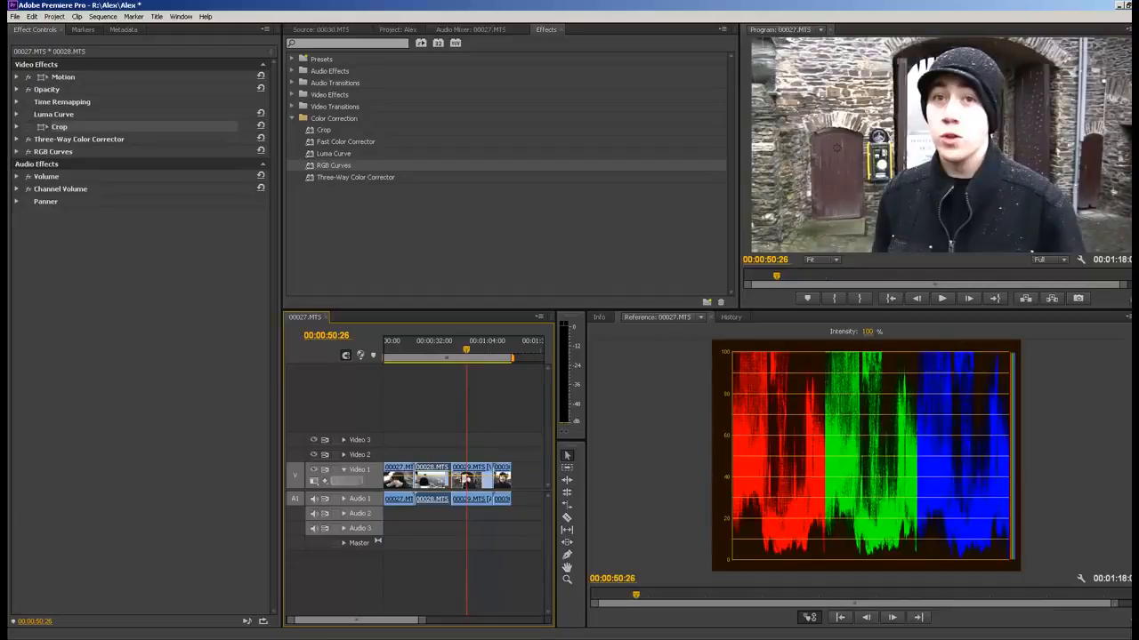
pyautogui.click(1127, 317)
pyautogui.click(1063, 418)
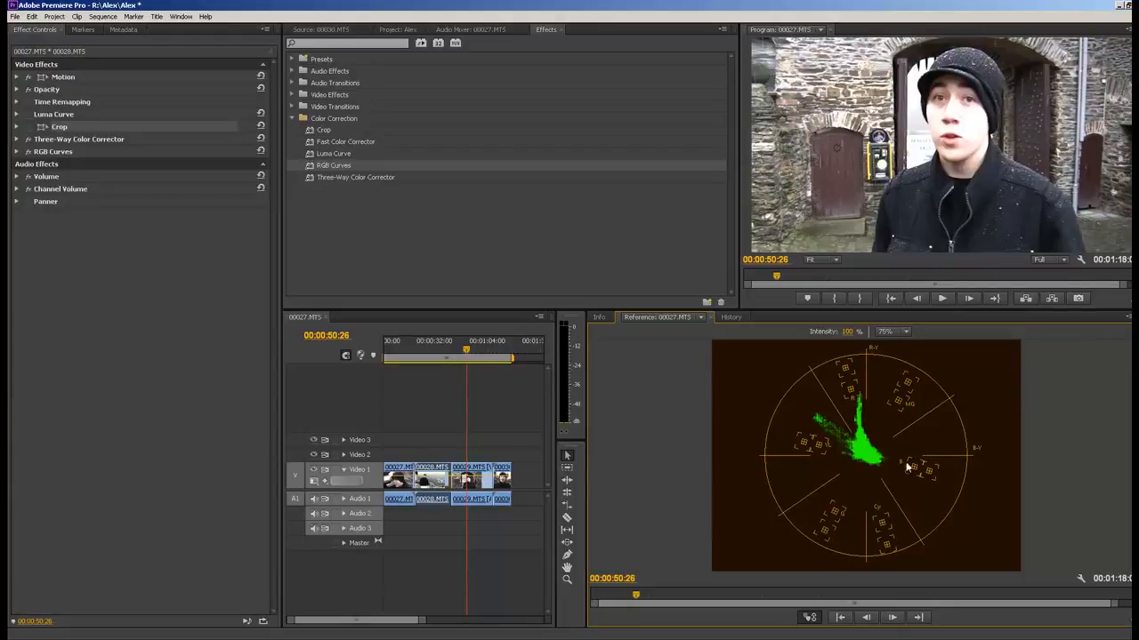
pyautogui.click(1126, 319)
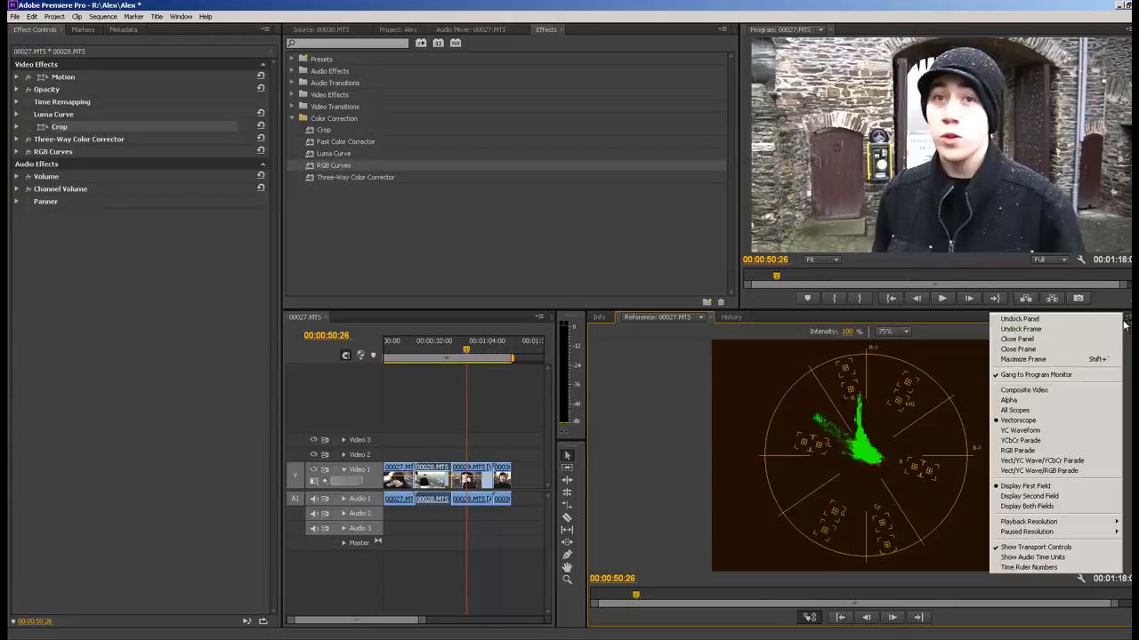
pyautogui.click(1039, 434)
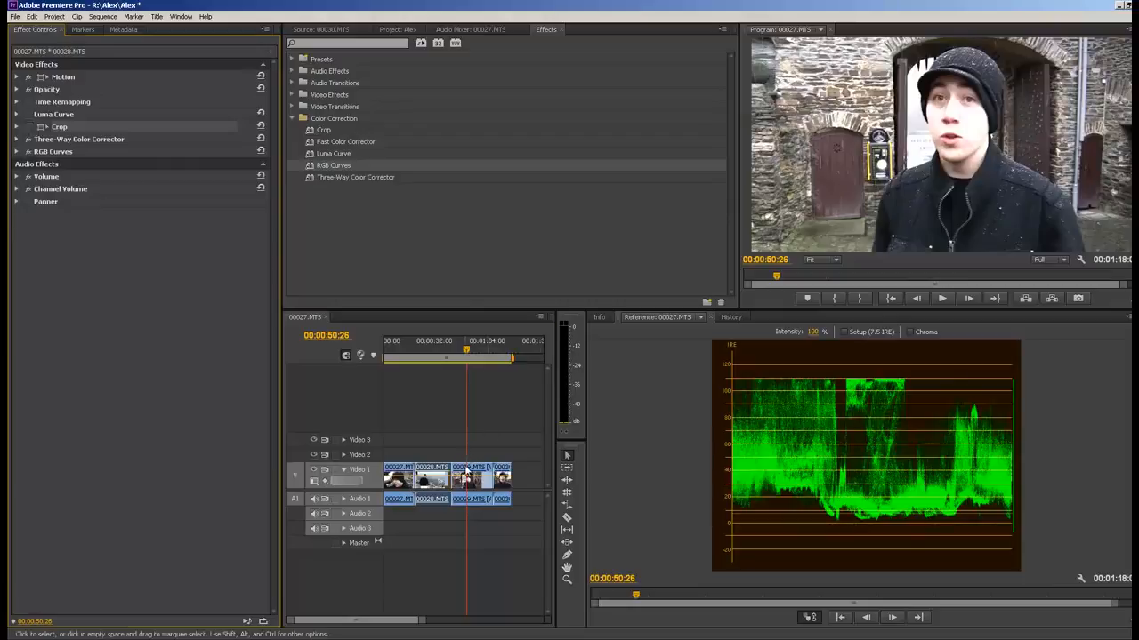
# Apply the Fast Color Corrector effect to clip 00029.MTS and set its output to Luma.
pyautogui.click(466, 471)
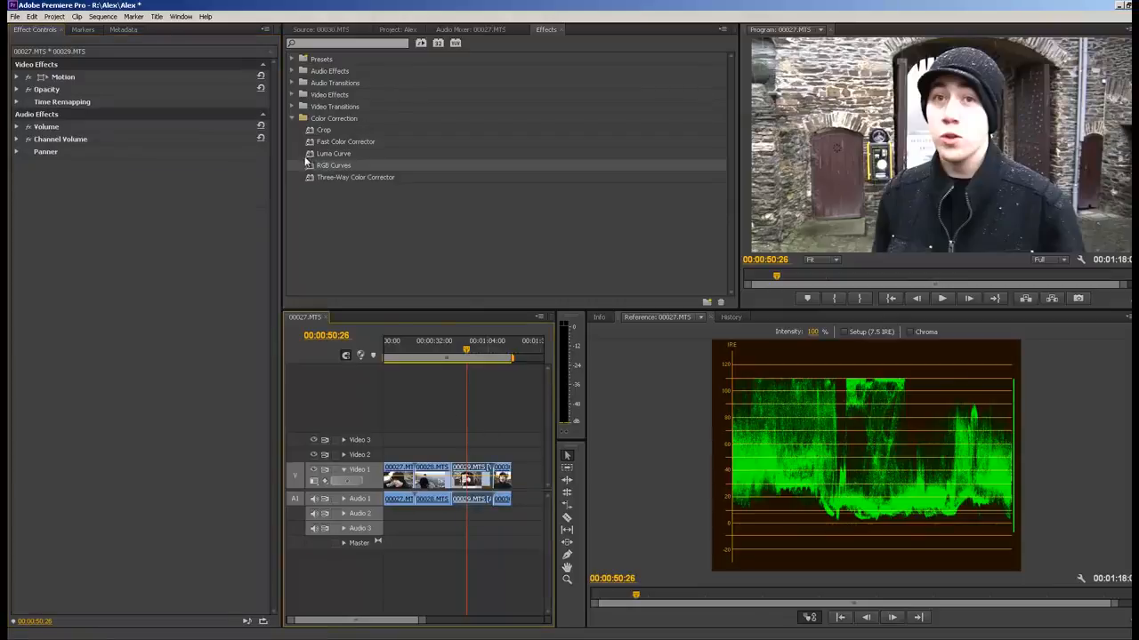
pyautogui.click(308, 165)
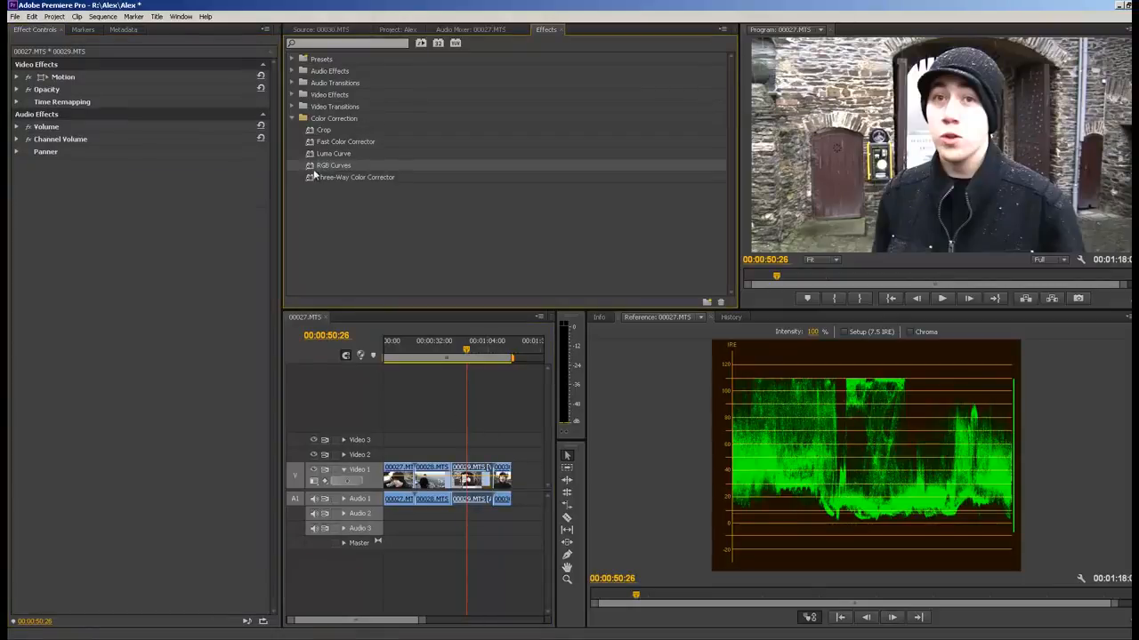
pyautogui.moveTo(313, 139); pyautogui.dragTo(466, 471)
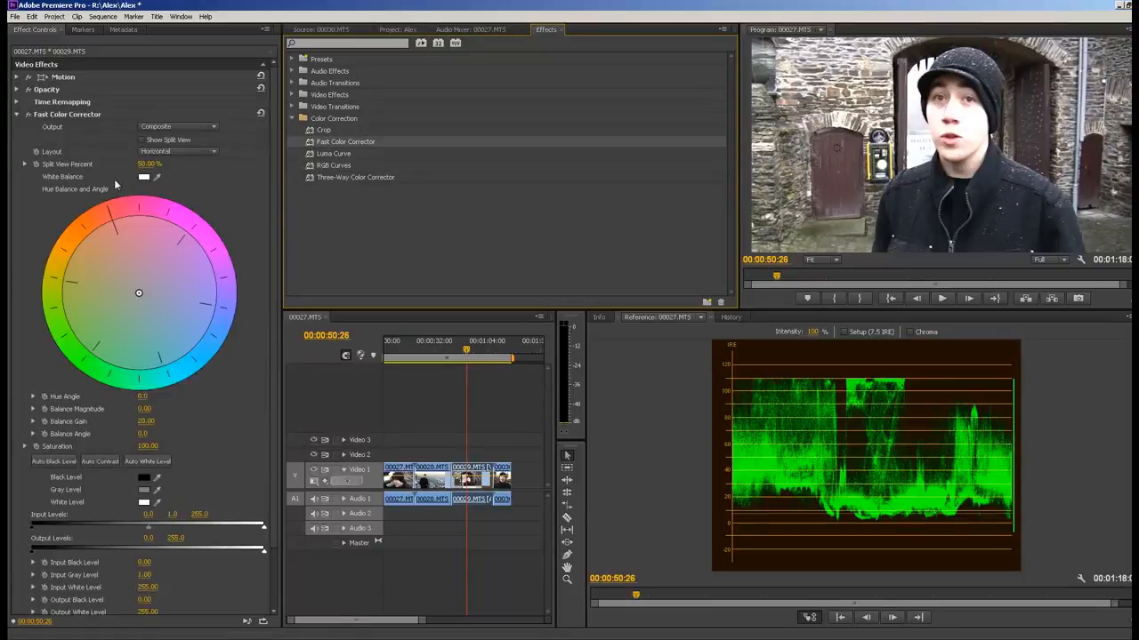
pyautogui.click(148, 128)
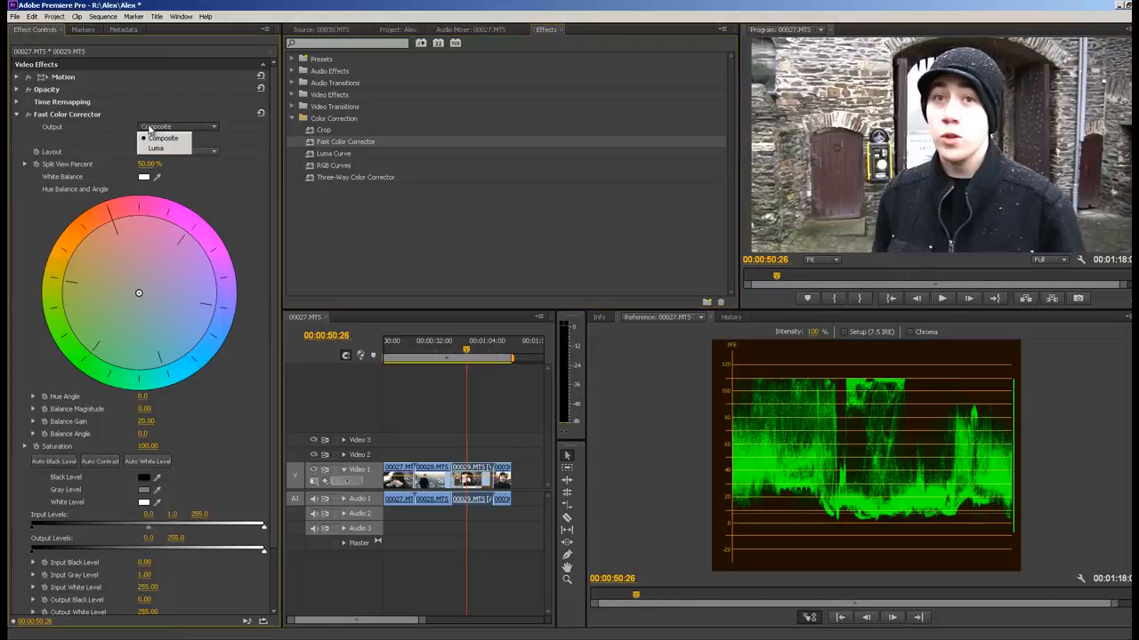
pyautogui.click(146, 151)
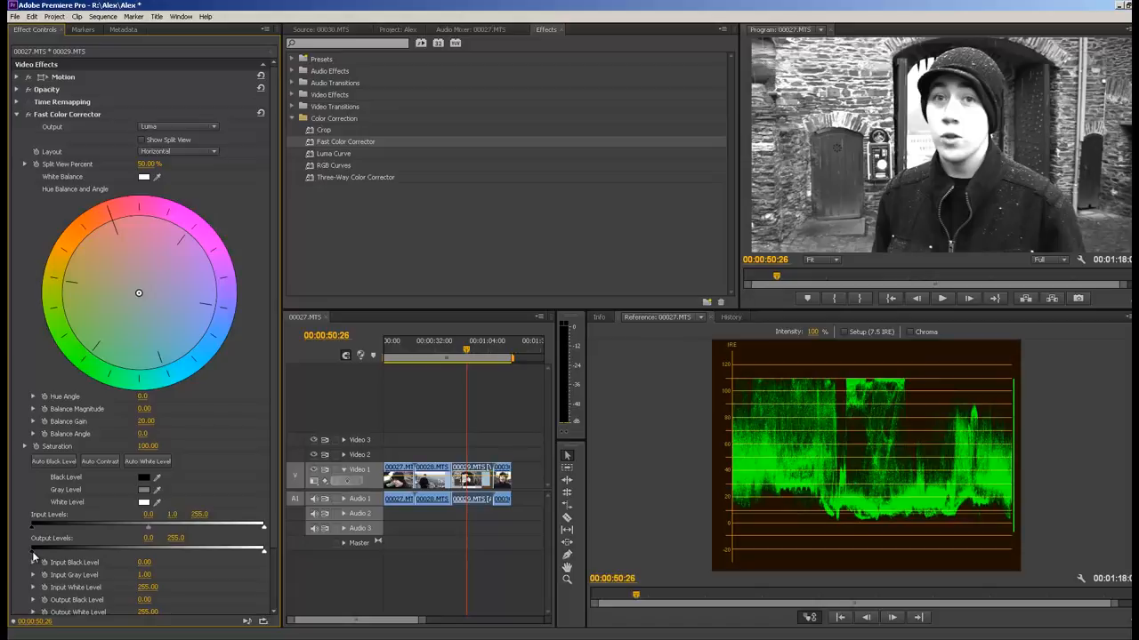
# Set the Fast Color Corrector's output levels to about 16.9 for black and 229.6 for white.
pyautogui.moveTo(33, 551); pyautogui.dragTo(47, 553)
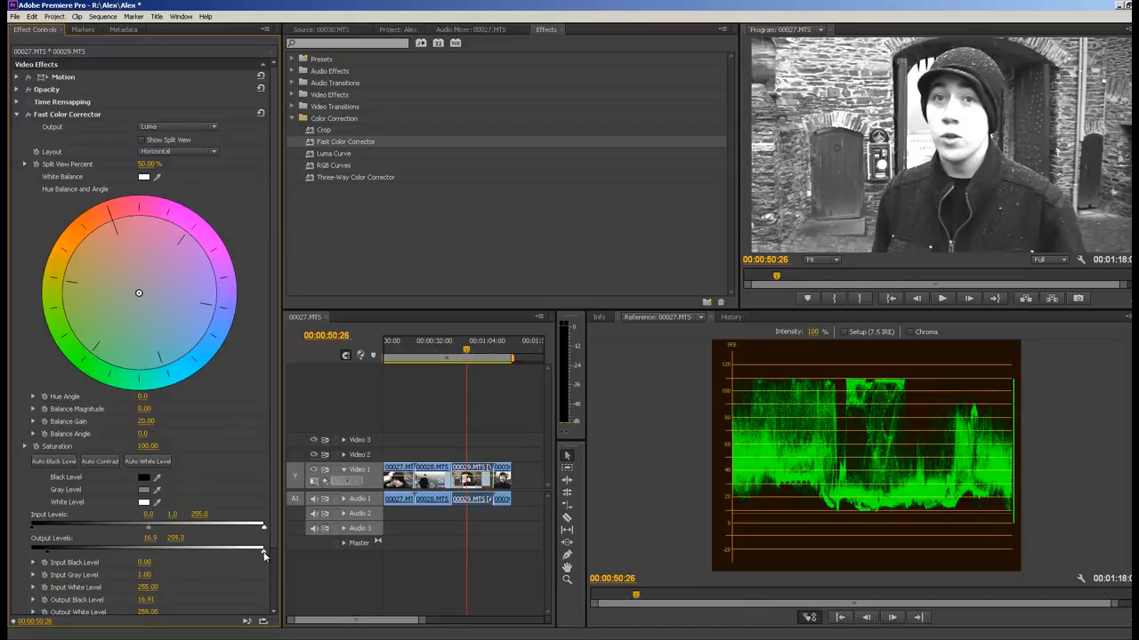
pyautogui.moveTo(263, 555); pyautogui.dragTo(240, 555)
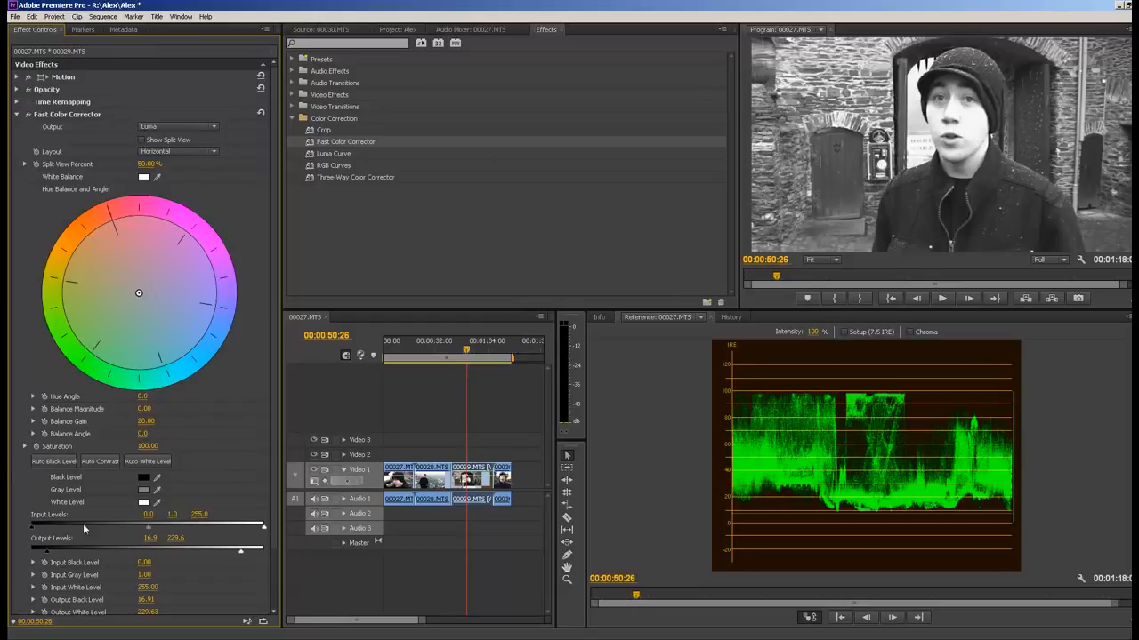
# Try sampling the Fast Color Corrector's black, gray and white levels from the jacket, face and sign in the picture.
pyautogui.moveTo(157, 477); pyautogui.dragTo(951, 212)
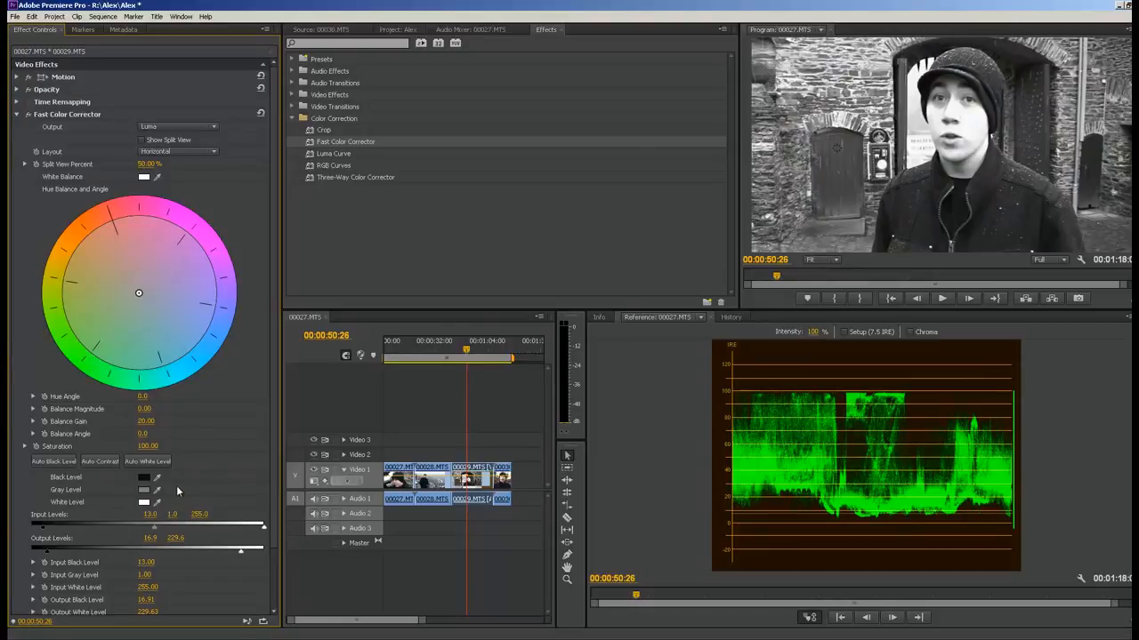
pyautogui.moveTo(162, 484); pyautogui.dragTo(974, 119)
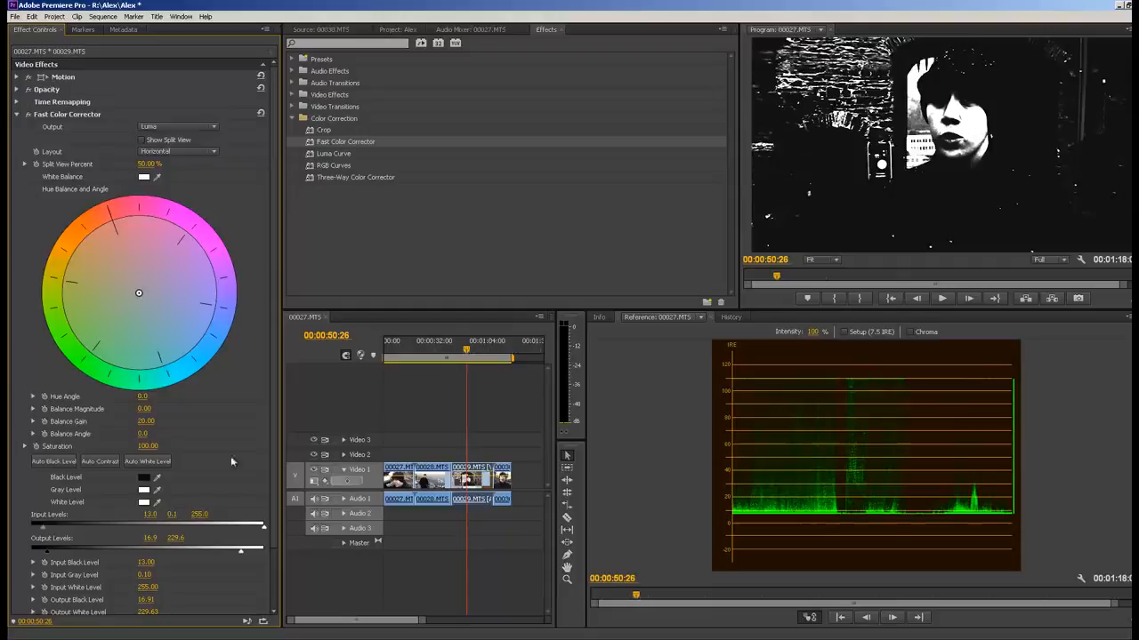
pyautogui.click(144, 503)
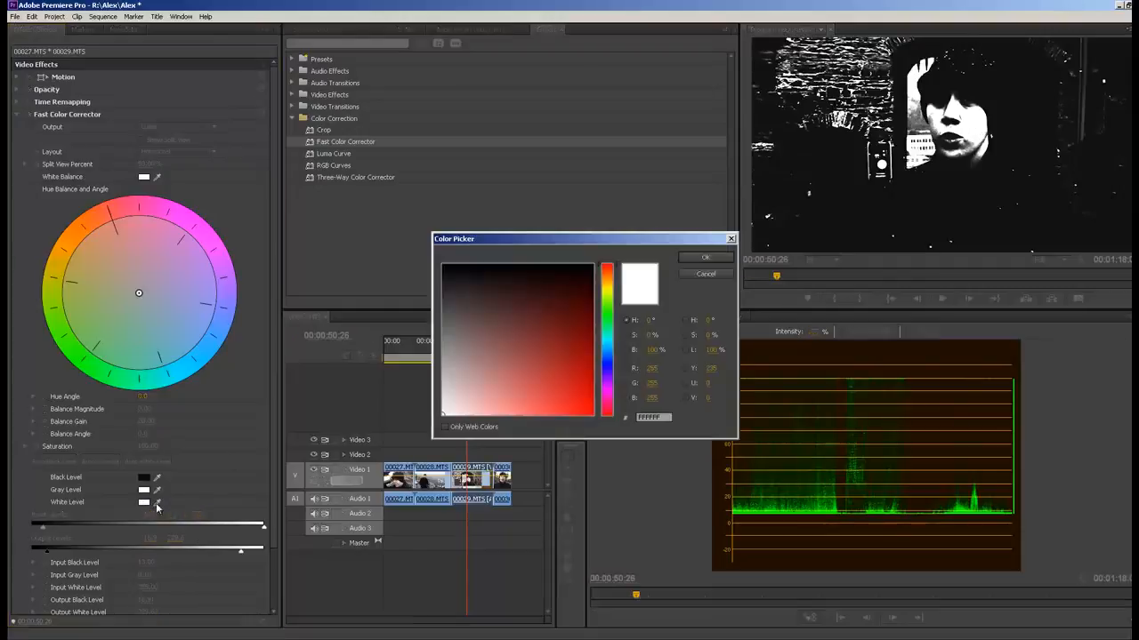
pyautogui.click(722, 275)
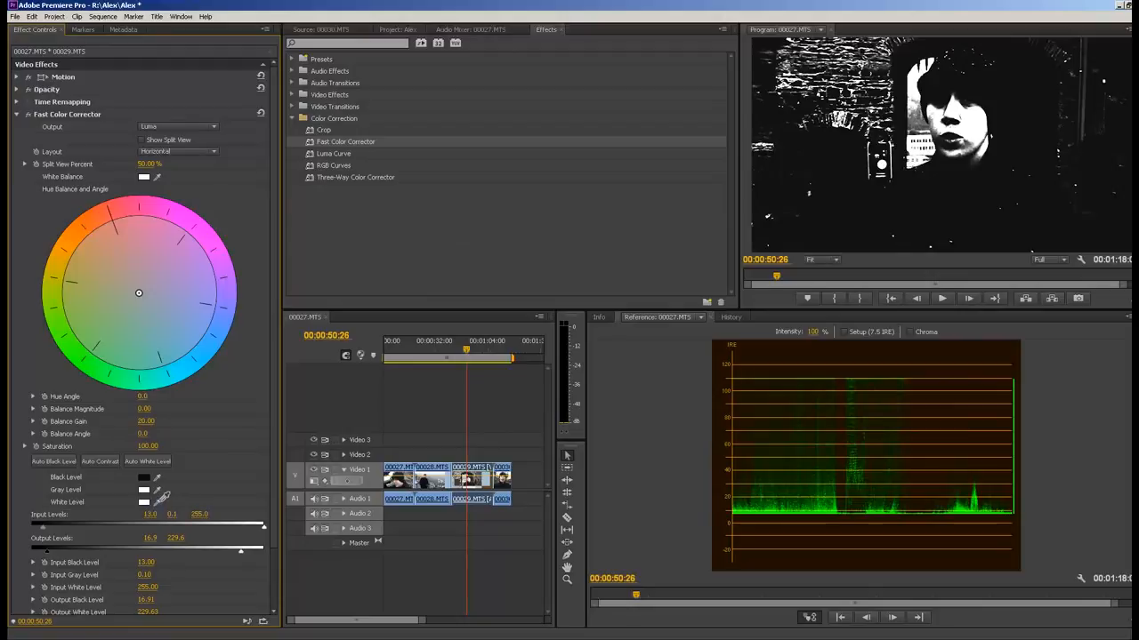
pyautogui.moveTo(162, 498); pyautogui.dragTo(880, 165)
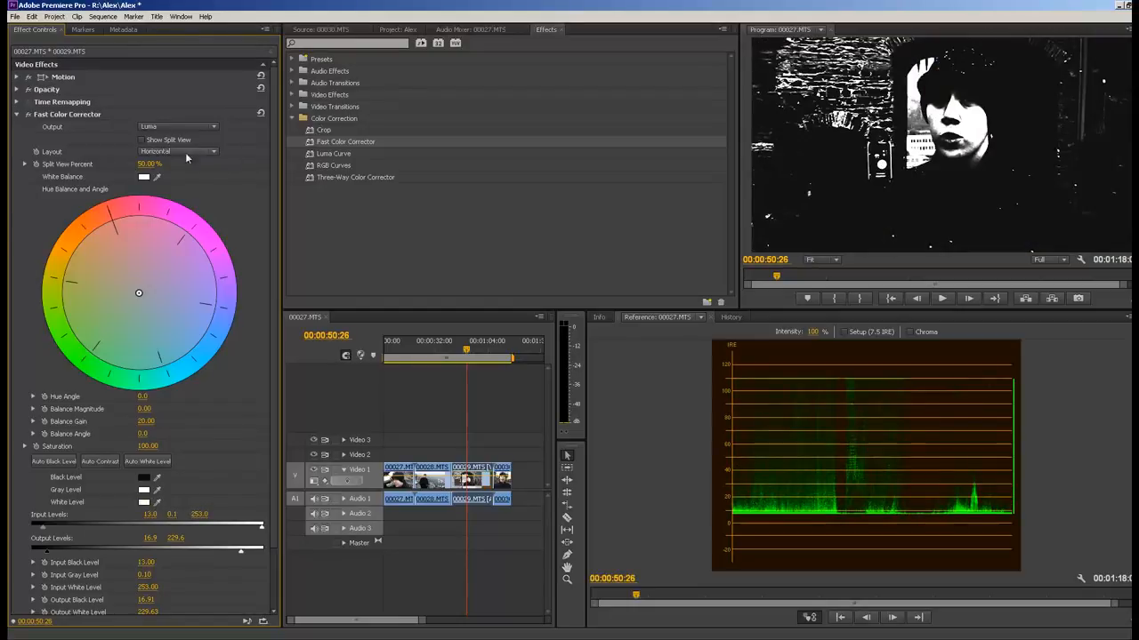
# Set the Fast Color Corrector's output to Composite to bring the picture back to color.
pyautogui.click(178, 127)
pyautogui.click(160, 140)
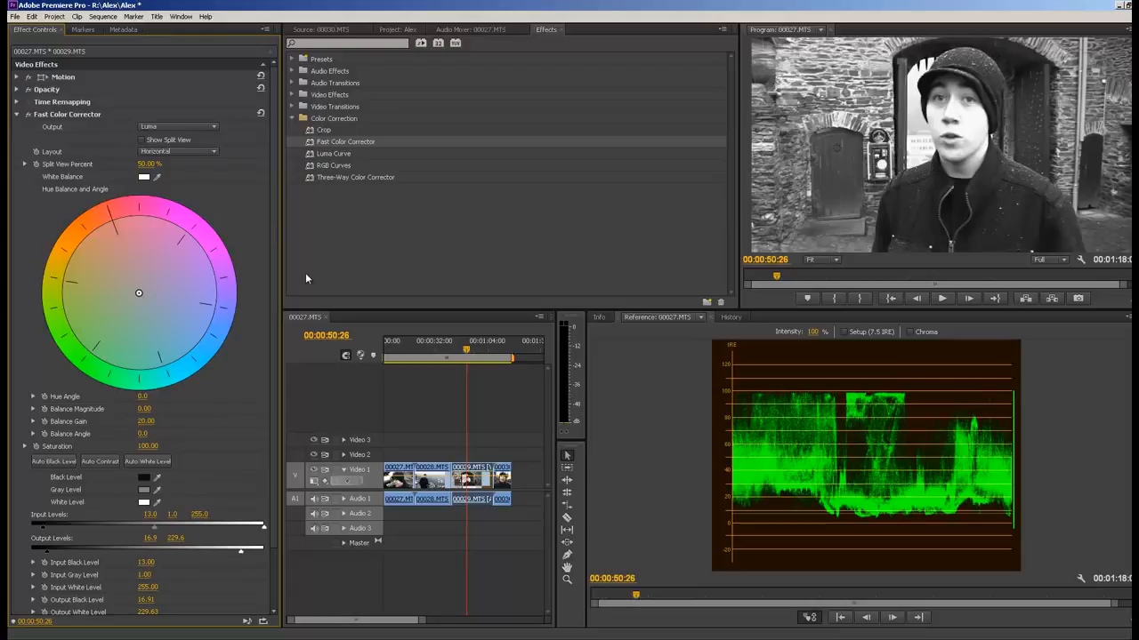
pyautogui.click(171, 125)
pyautogui.click(165, 140)
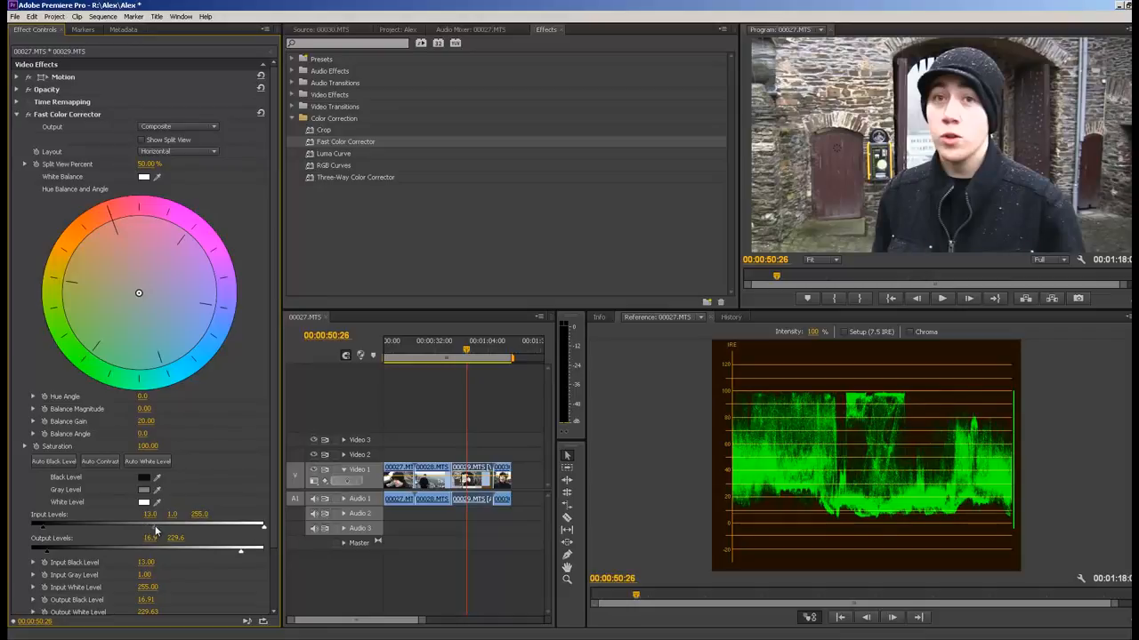
# Set the Fast Color Corrector's input levels to about 0.7, 0.9 and 251.7, and its output levels to about 2.0 and 221.8.
pyautogui.moveTo(156, 531)
pyautogui.mouseDown()
pyautogui.moveTo(170, 532)
pyautogui.moveTo(150, 532)
pyautogui.mouseUp()
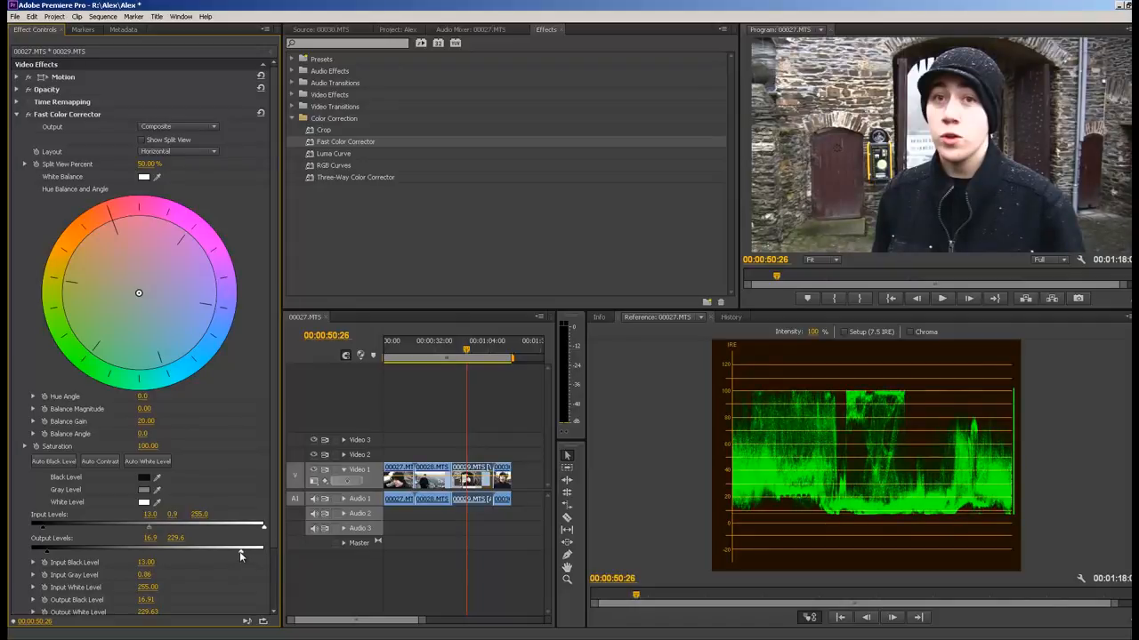
pyautogui.moveTo(242, 553); pyautogui.dragTo(235, 553)
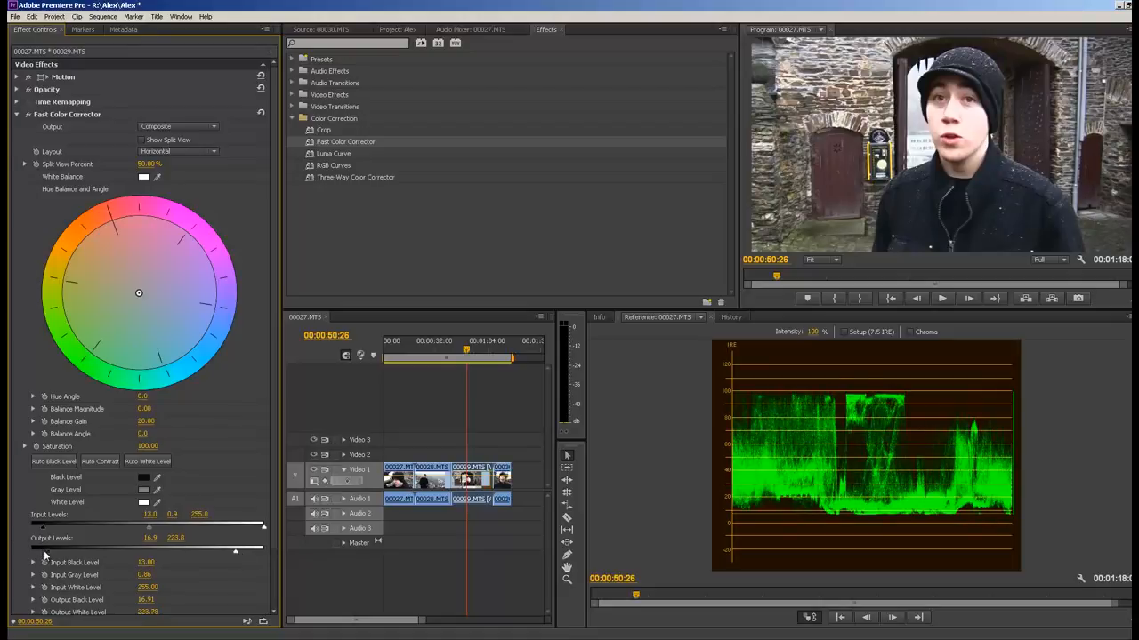
pyautogui.moveTo(50, 555)
pyautogui.mouseDown()
pyautogui.moveTo(35, 522)
pyautogui.moveTo(53, 524)
pyautogui.moveTo(52, 555)
pyautogui.moveTo(33, 551)
pyautogui.mouseUp()
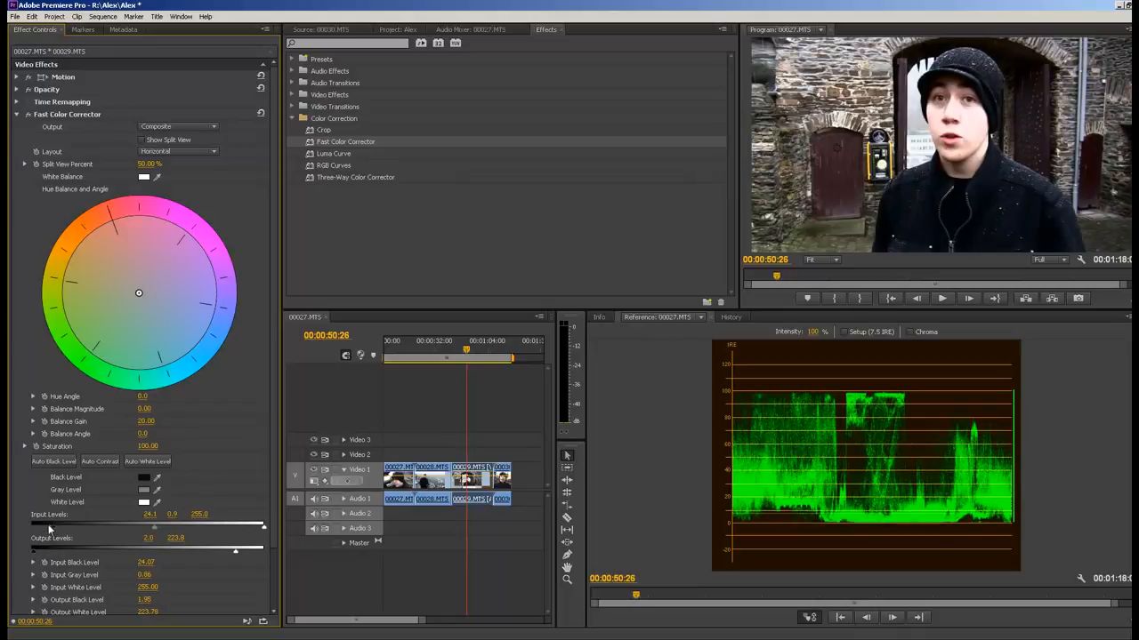
pyautogui.moveTo(51, 533); pyautogui.dragTo(33, 531)
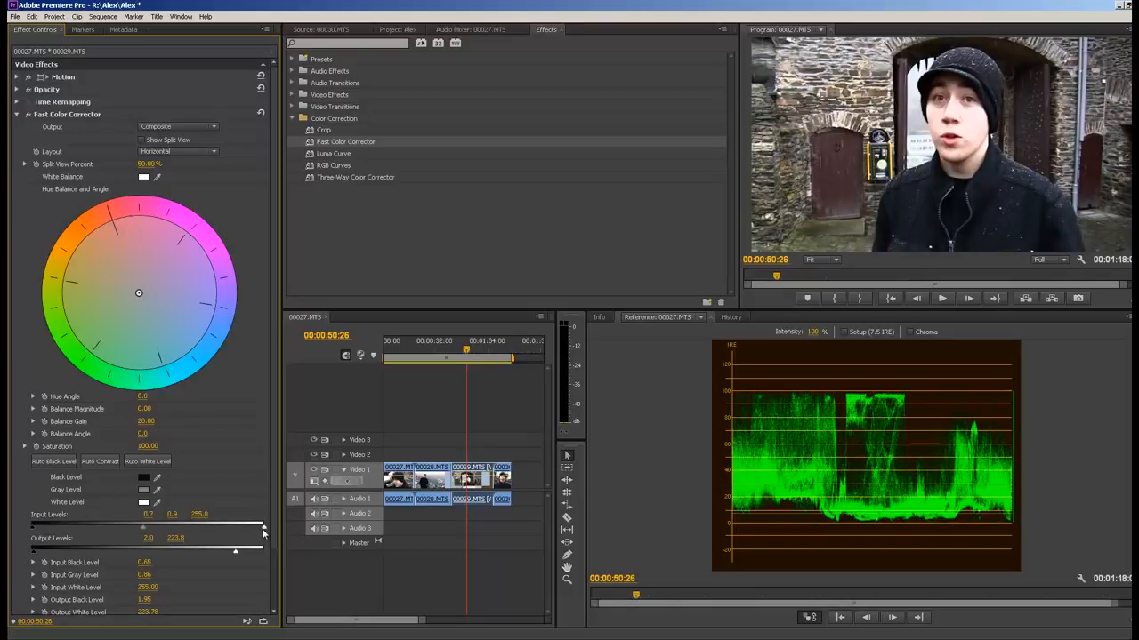
pyautogui.moveTo(263, 532); pyautogui.dragTo(234, 552)
# Toggle the Fast Color Corrector off and on to compare the picture and YC Waveform with and without the level correction.
pyautogui.click(28, 116)
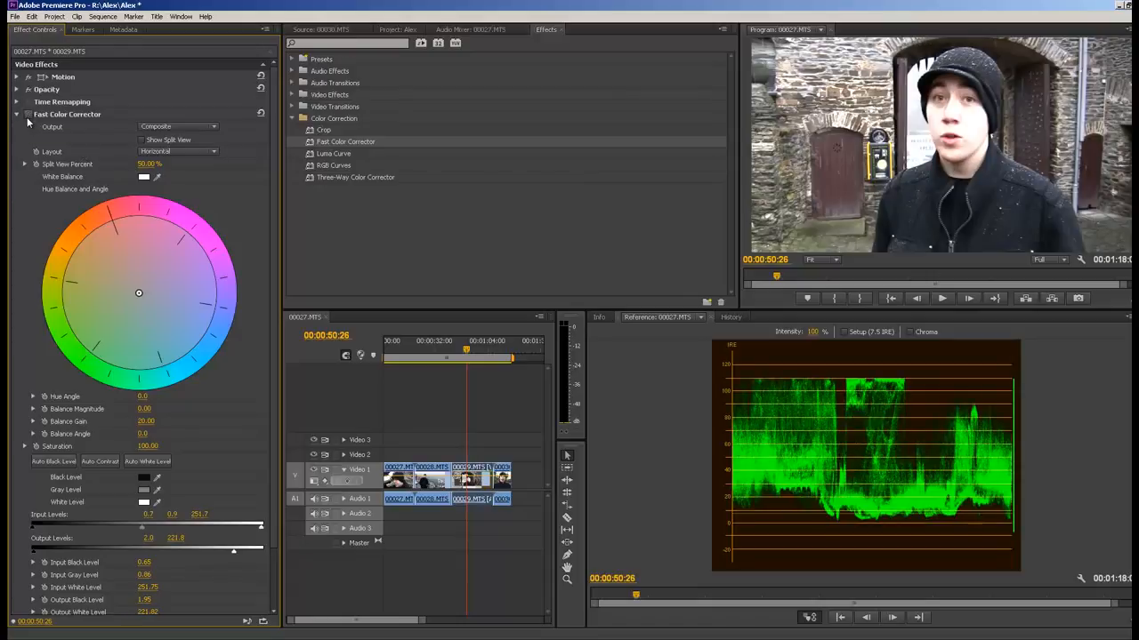
pyautogui.click(27, 116)
pyautogui.click(28, 115)
pyautogui.click(27, 116)
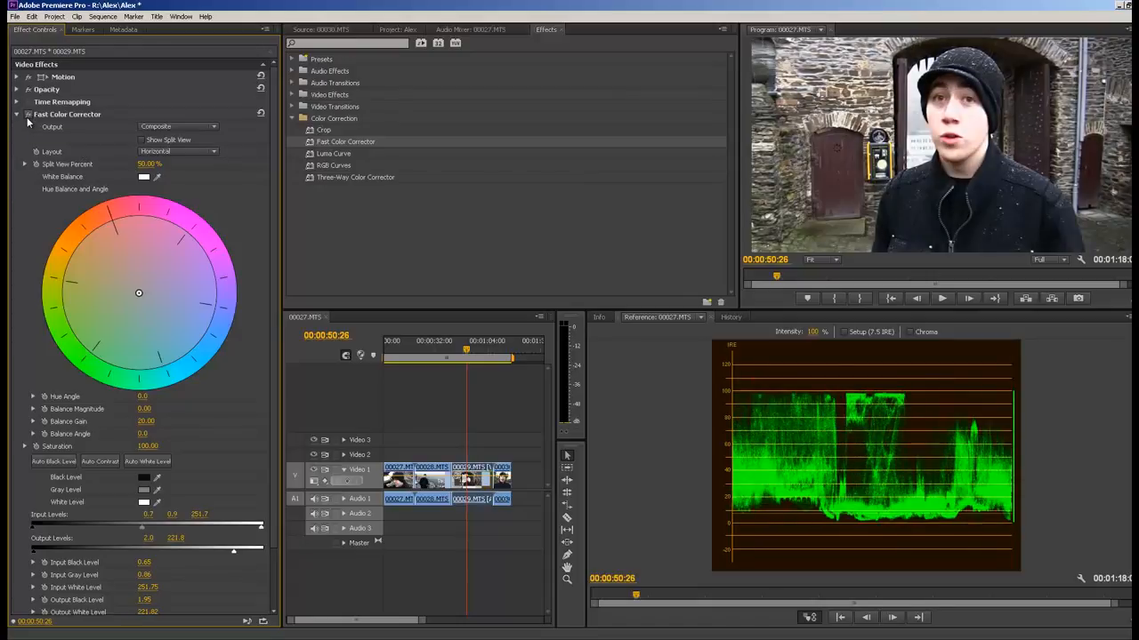
pyautogui.click(27, 116)
pyautogui.click(28, 116)
pyautogui.click(27, 117)
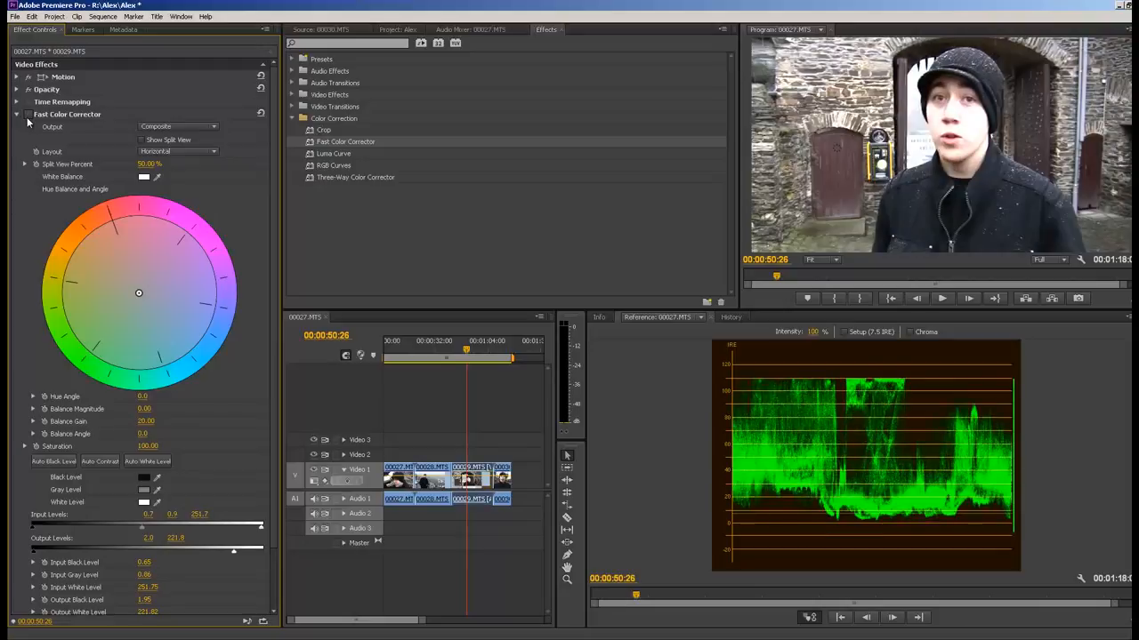
pyautogui.click(28, 116)
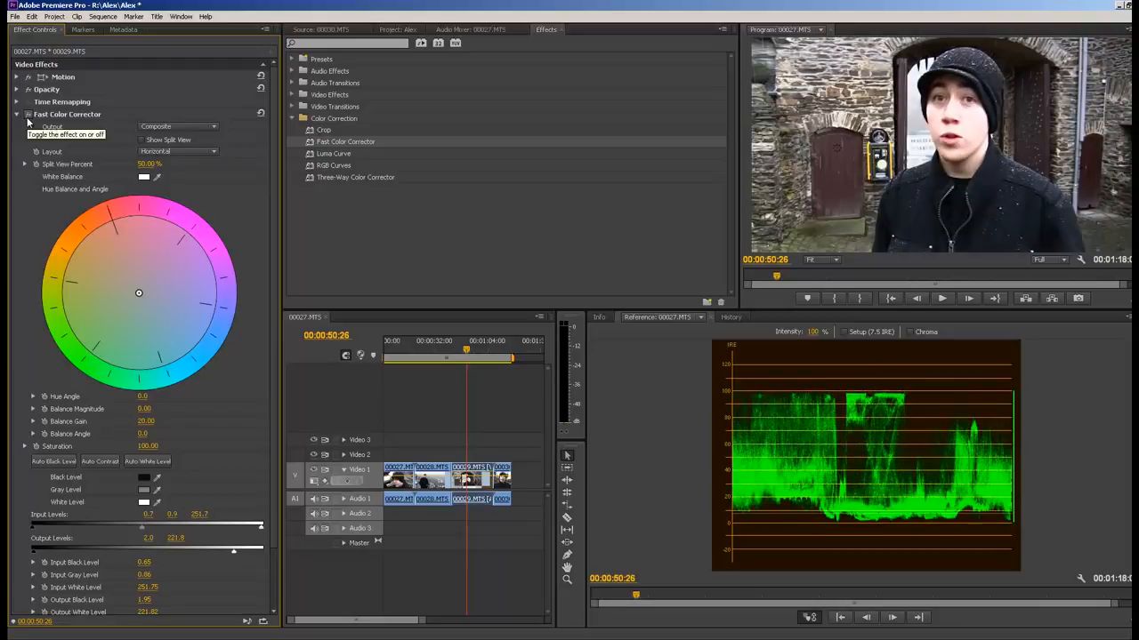
# Compare the Vectorscope with the Fast Color Corrector off and on, and return the reference monitor to YC Waveform.
pyautogui.click(1128, 318)
pyautogui.click(1023, 420)
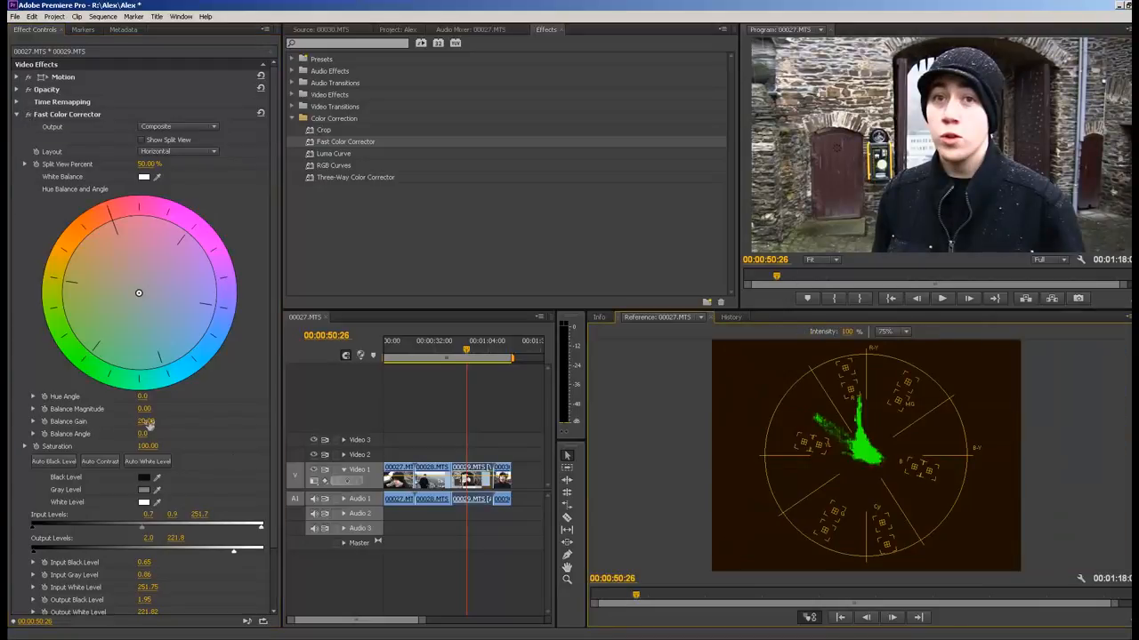
pyautogui.click(28, 116)
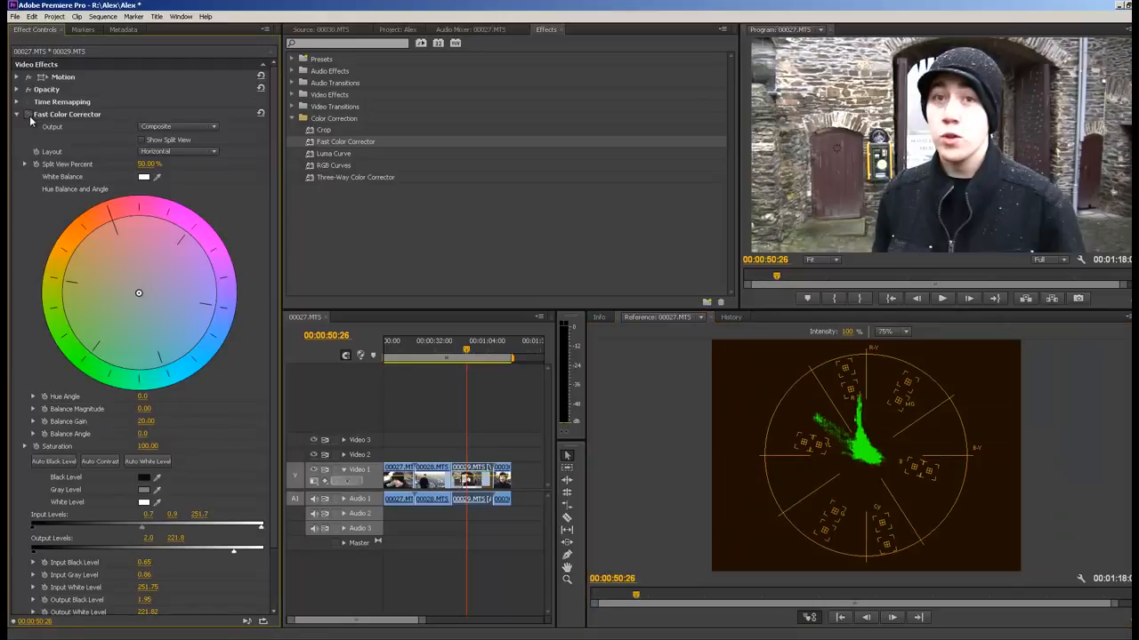
pyautogui.click(28, 116)
pyautogui.click(28, 116)
pyautogui.click(29, 116)
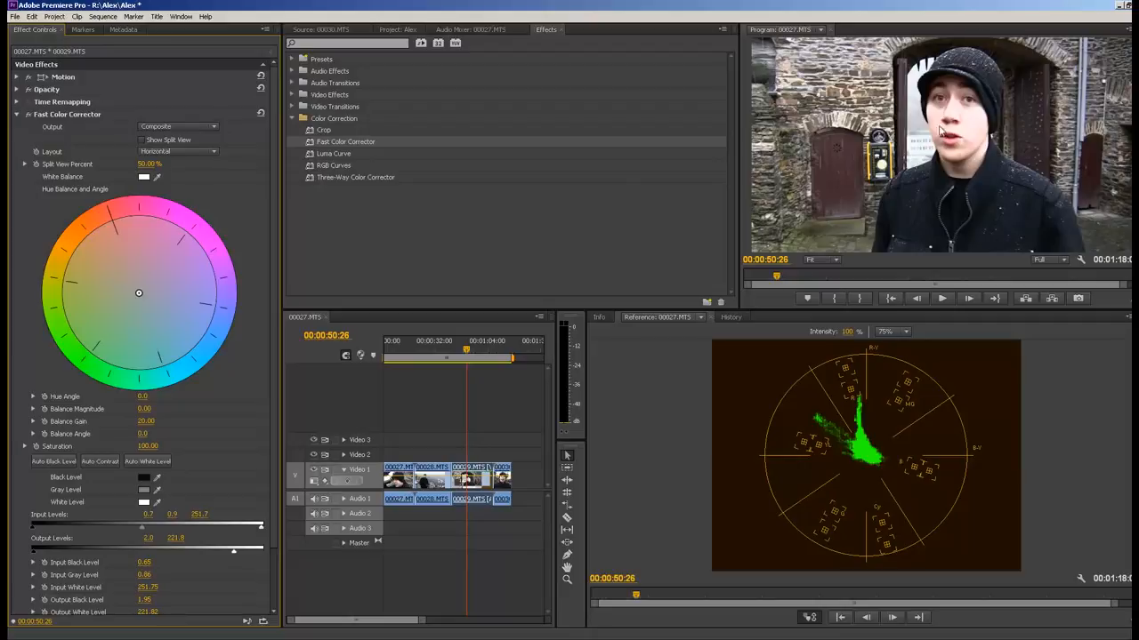
pyautogui.click(1128, 317)
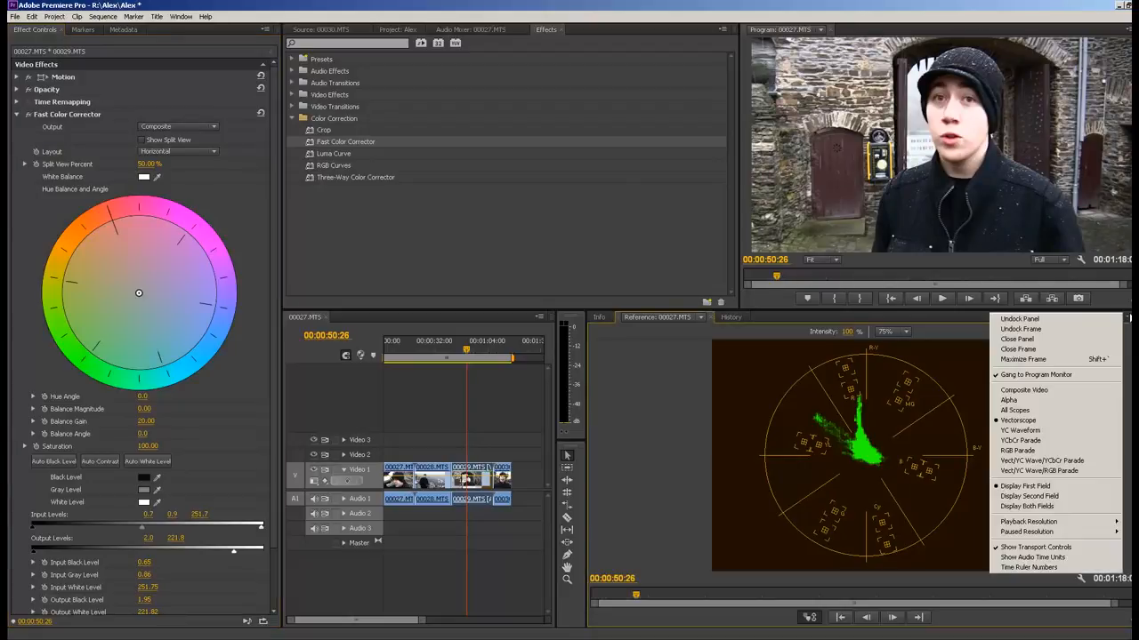
pyautogui.click(1018, 430)
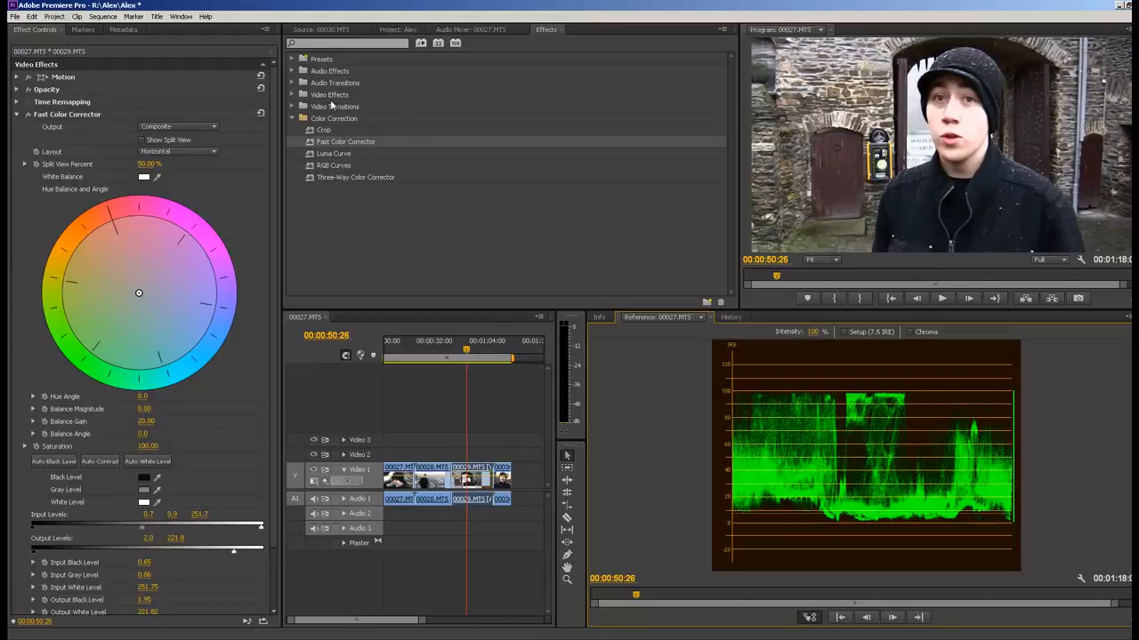
# Apply the Crop effect to clip 00029.MTS and move it above the Fast Color Corrector in the effect order.
pyautogui.click(312, 130)
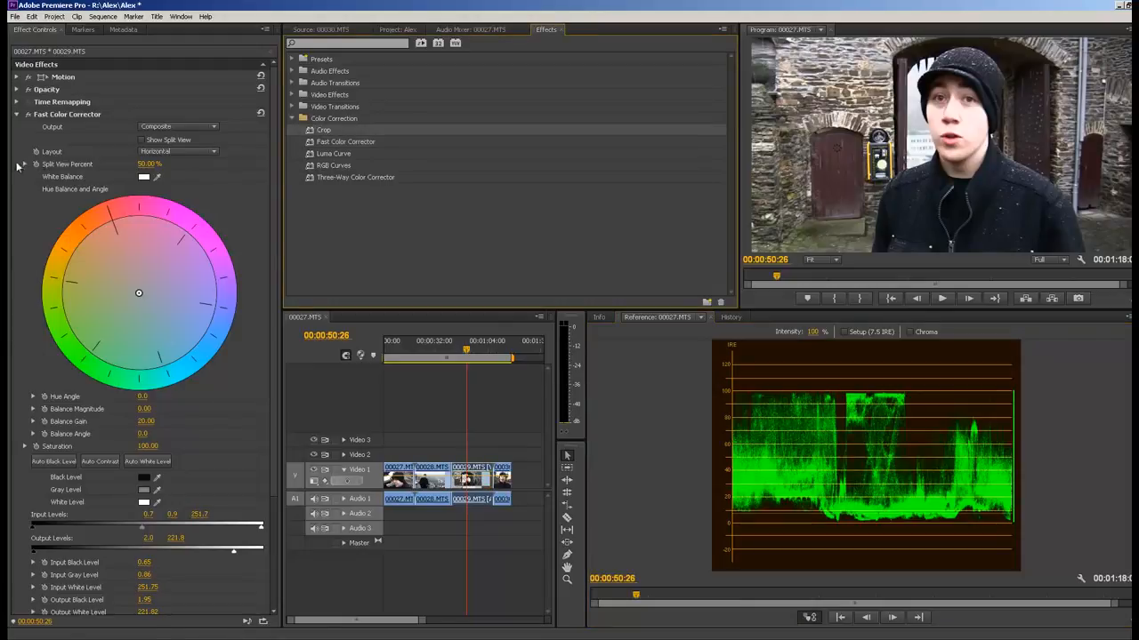
pyautogui.click(16, 114)
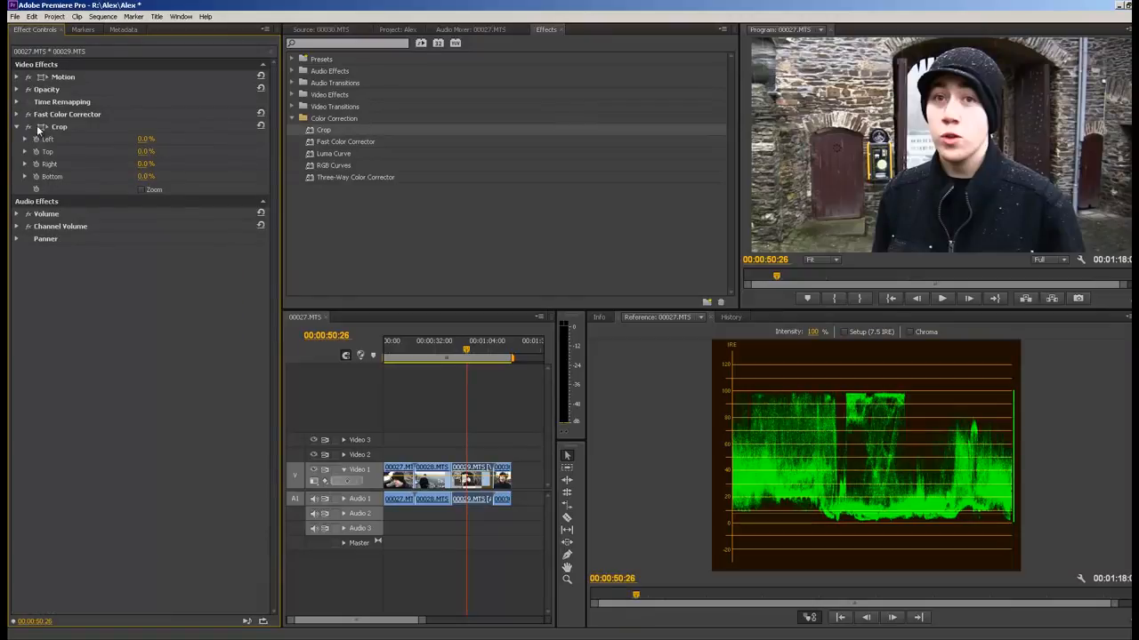
pyautogui.moveTo(37, 130); pyautogui.dragTo(58, 112)
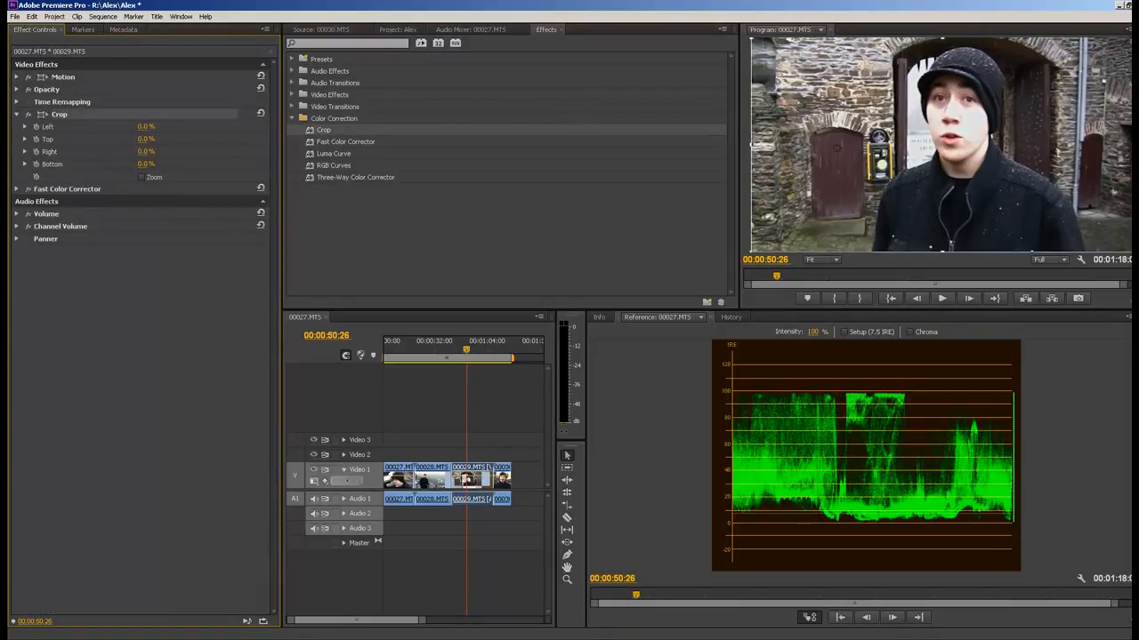
pyautogui.moveTo(1128, 39); pyautogui.dragTo(814, 214)
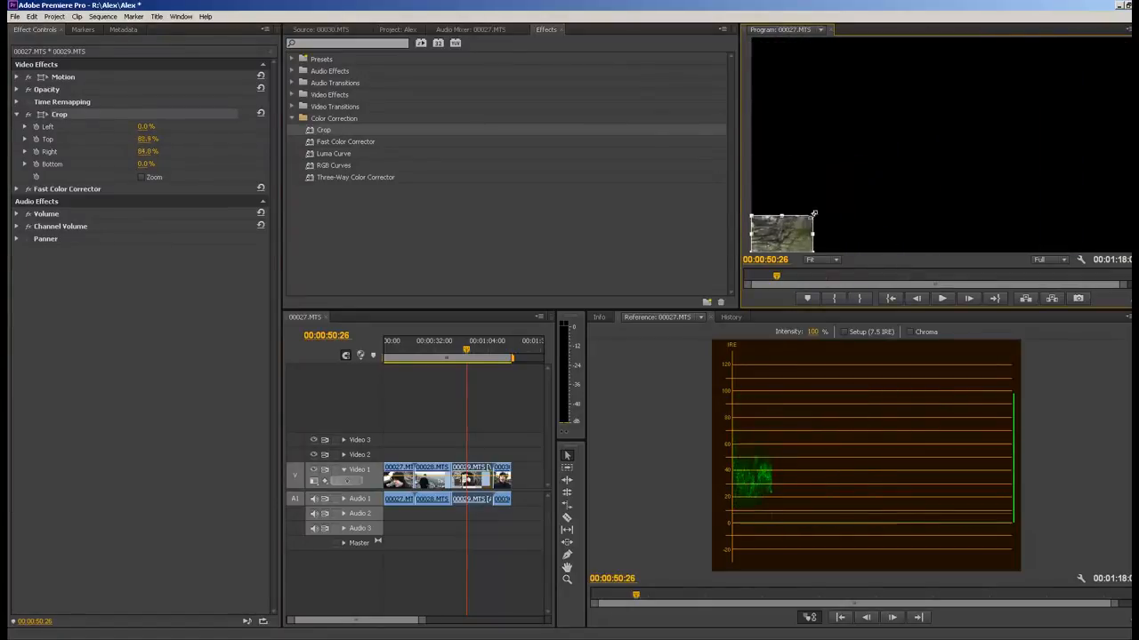
pyautogui.hotkey('ctrl', 'z')
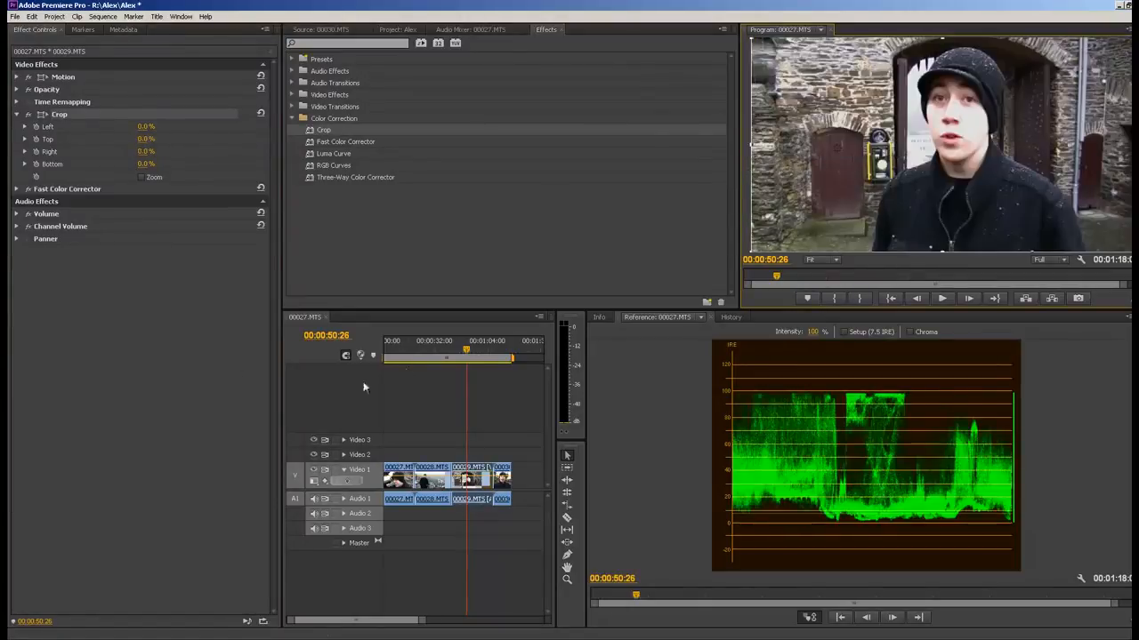
# At 00:00:51:28, crop the picture to a patch of facial skin: about 51.0% left, 36.6% top, 46.3% right and 51.8% bottom.
pyautogui.click(472, 357)
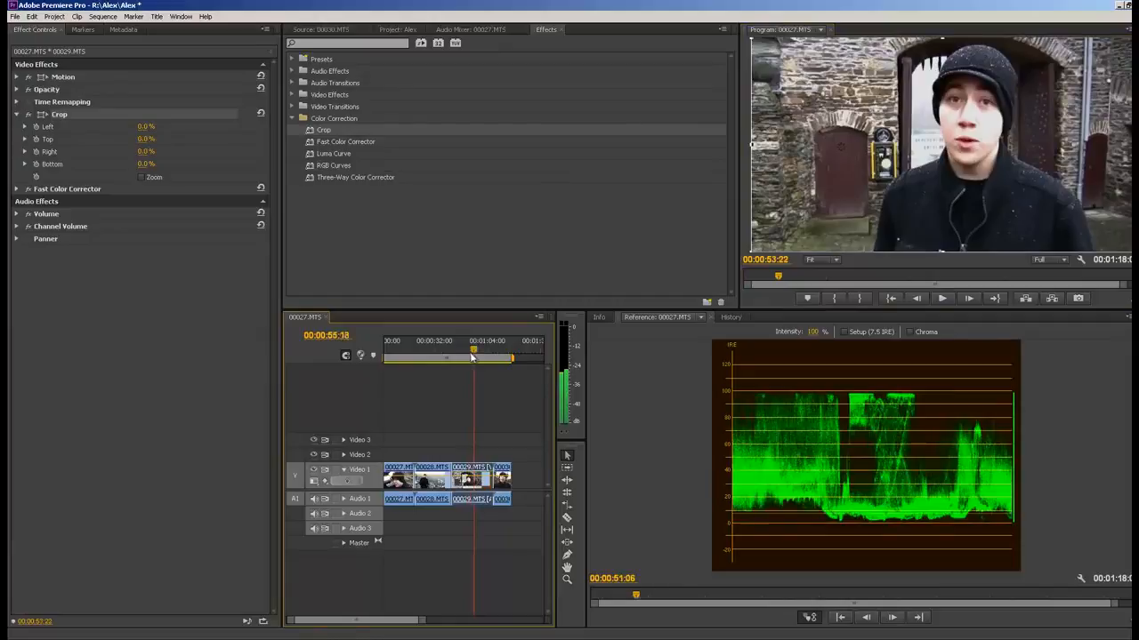
pyautogui.moveTo(473, 357)
pyautogui.mouseDown()
pyautogui.moveTo(455, 363)
pyautogui.moveTo(466, 362)
pyautogui.mouseUp()
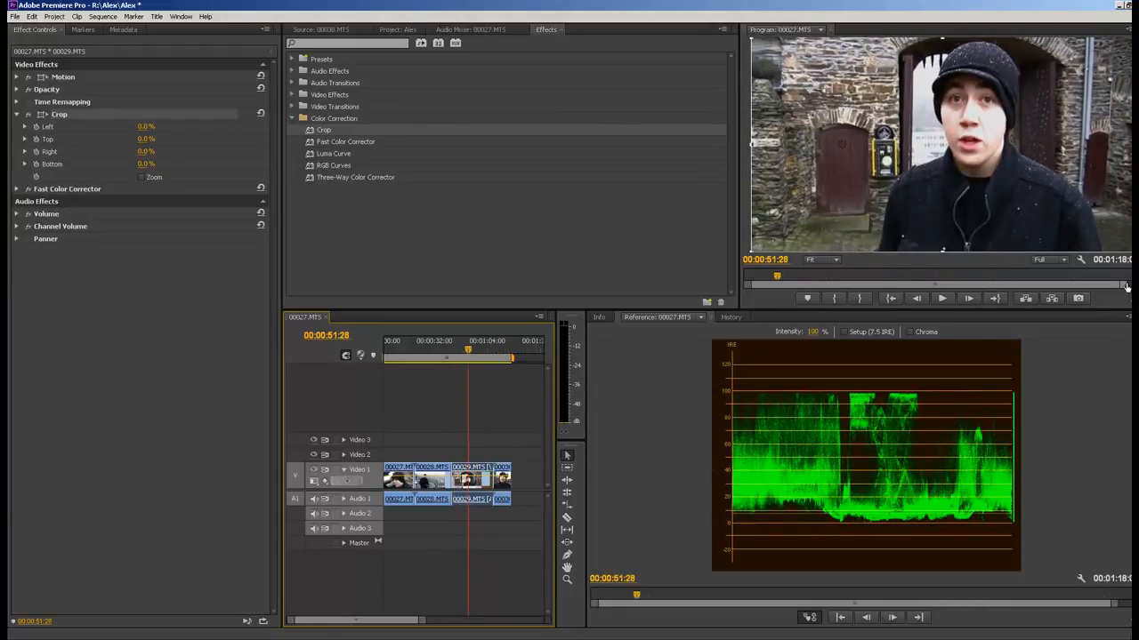
pyautogui.moveTo(1128, 38); pyautogui.dragTo(964, 114)
pyautogui.click(823, 259)
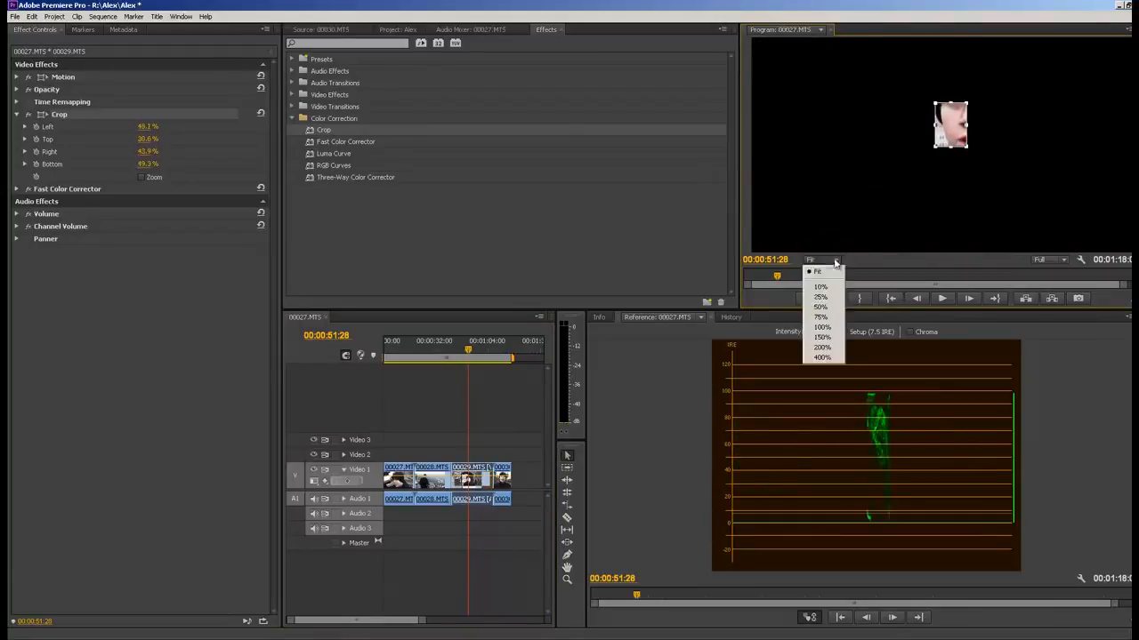
pyautogui.click(818, 329)
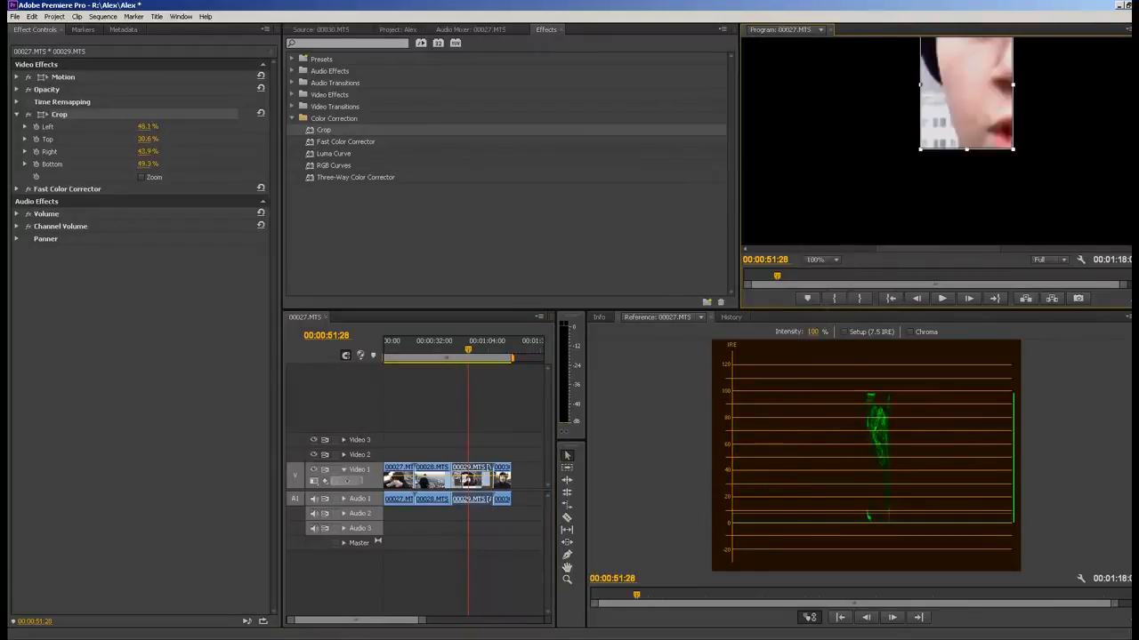
pyautogui.scroll(3, 1039, 121)
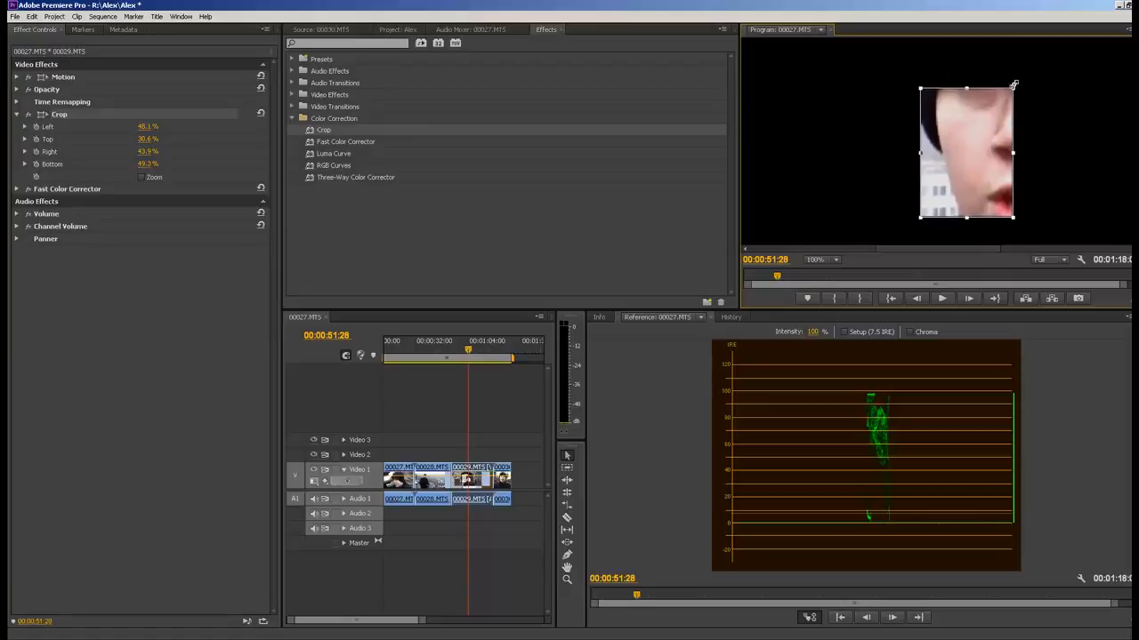
pyautogui.moveTo(1013, 86); pyautogui.dragTo(986, 127)
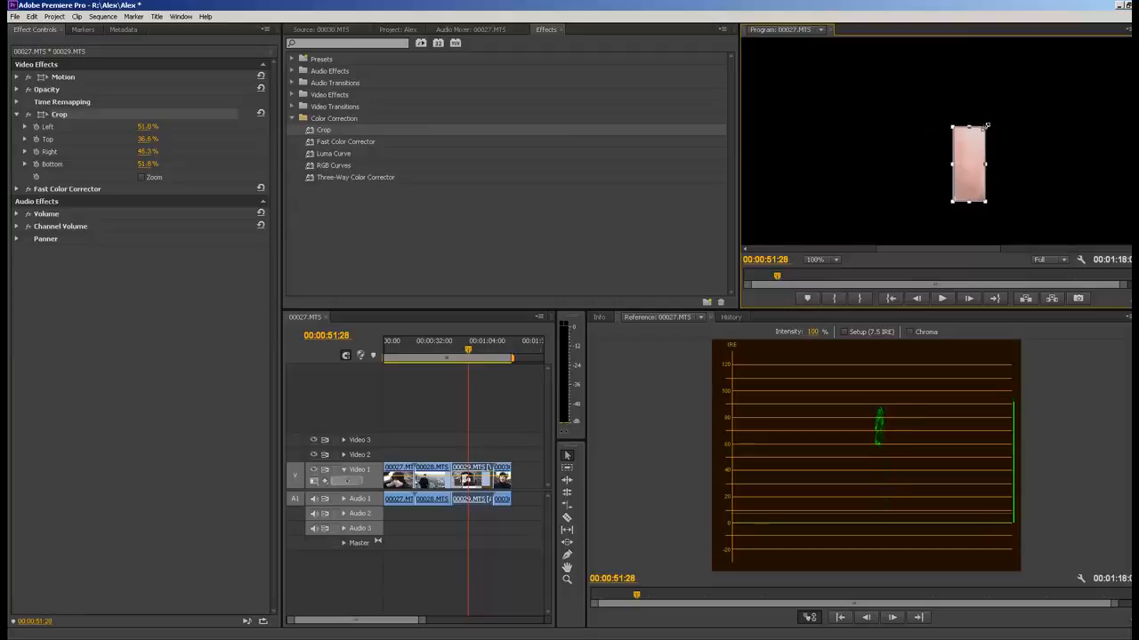
# With the reference monitor on Vectorscope, shift the Fast Color Corrector's hue balance to a magnitude of about 25.12 and an angle of 106.7°.
pyautogui.click(1128, 319)
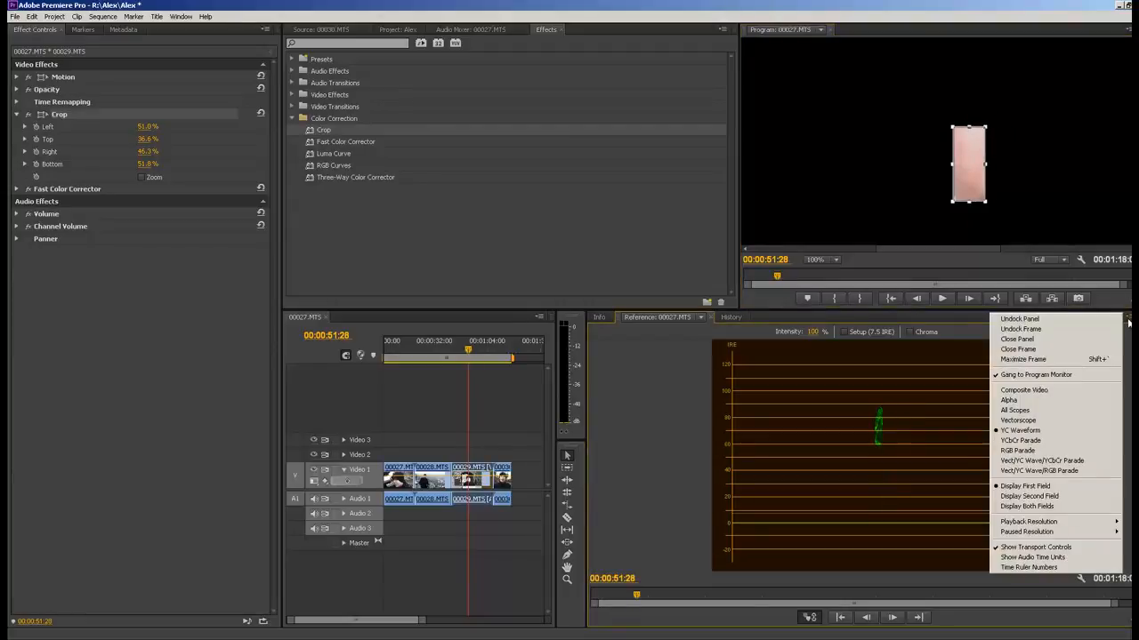
pyautogui.click(1066, 424)
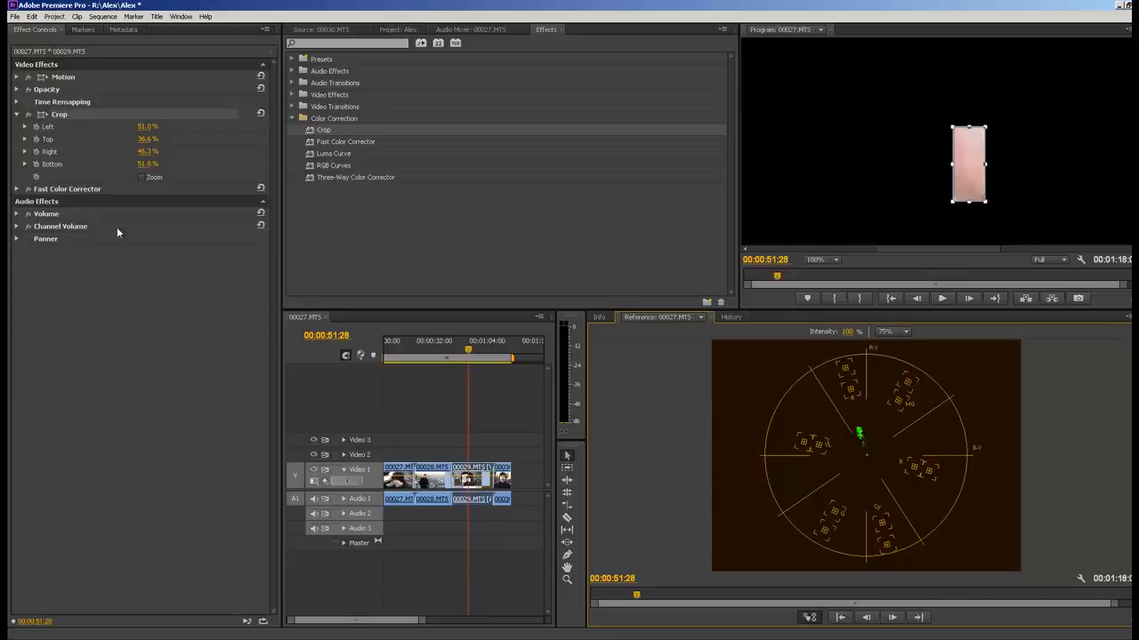
pyautogui.click(16, 189)
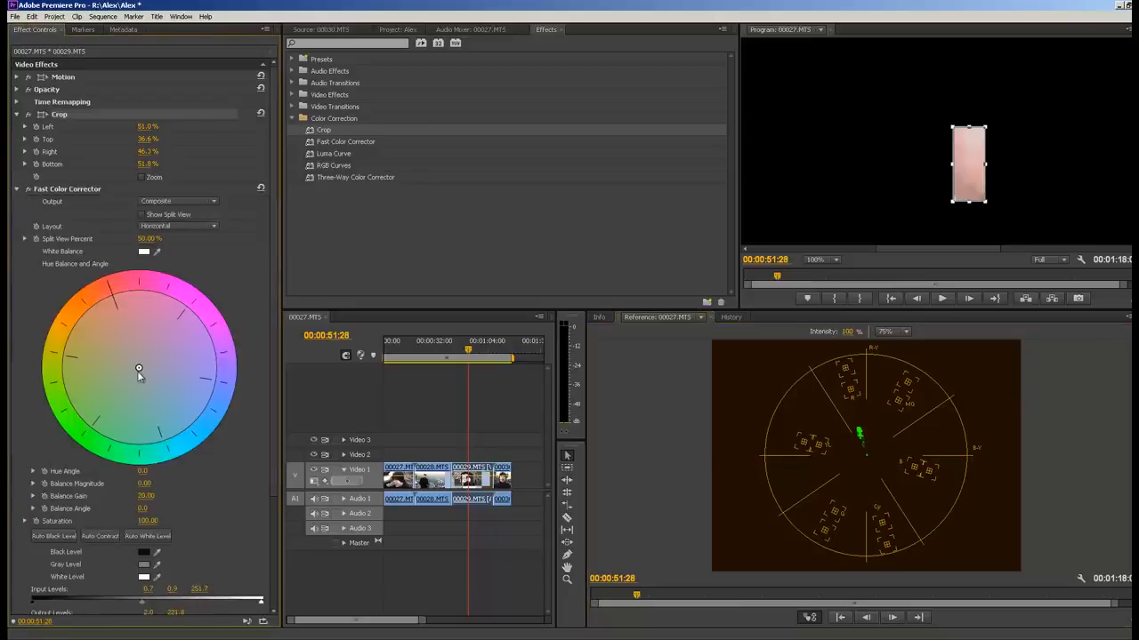
pyautogui.moveTo(138, 370); pyautogui.dragTo(134, 389)
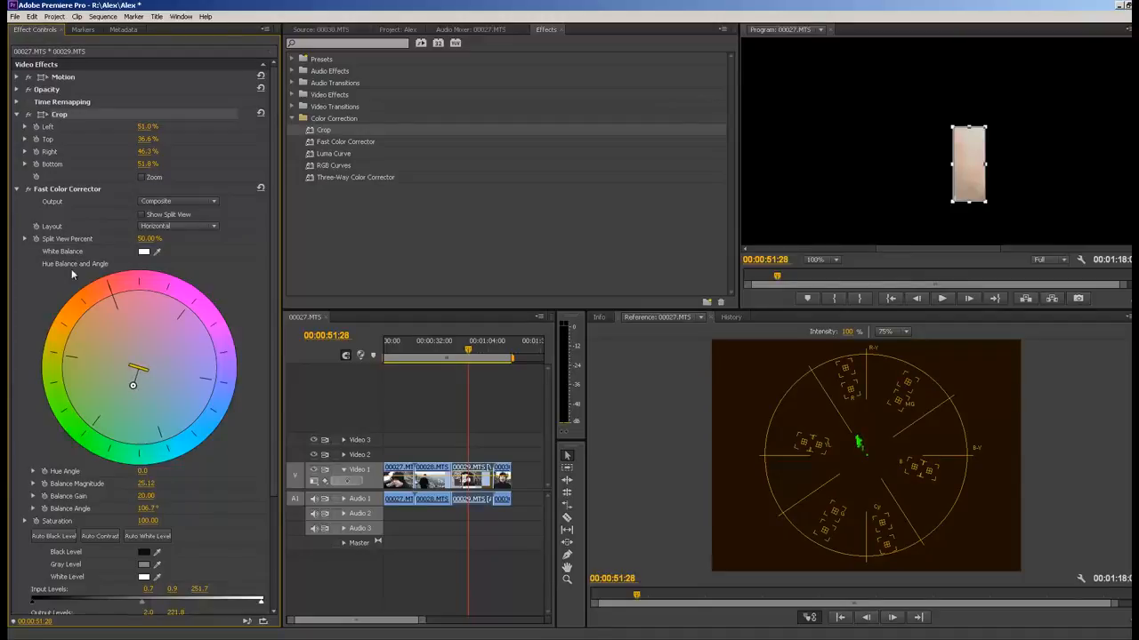
# Turn off the Crop effect and compare the full picture with the Fast Color Corrector off and on.
pyautogui.click(27, 115)
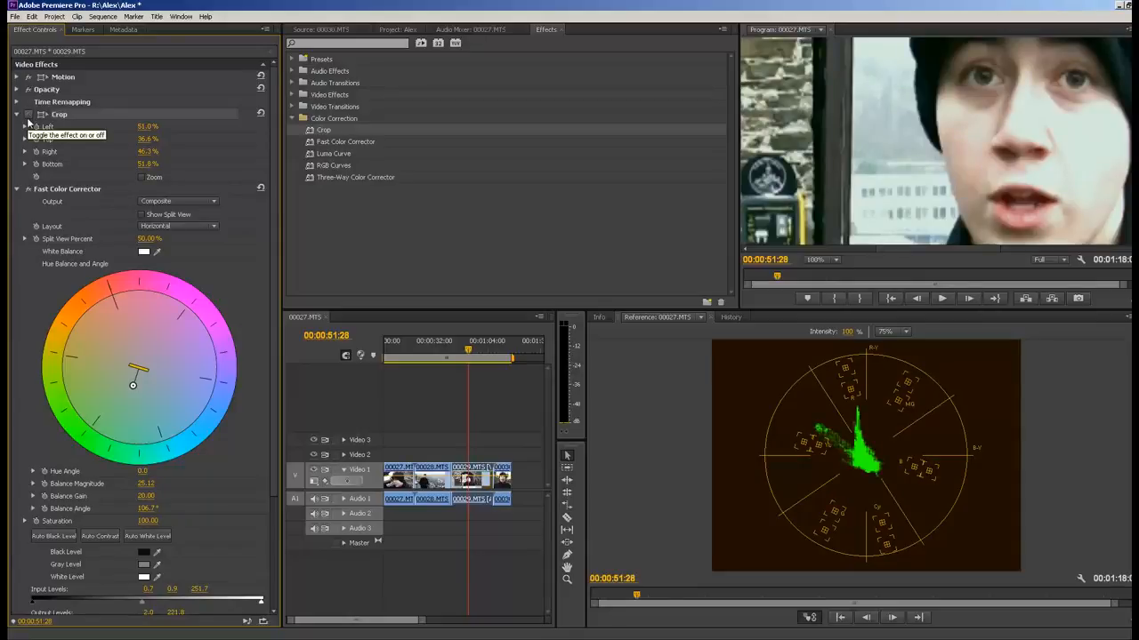
pyautogui.click(30, 189)
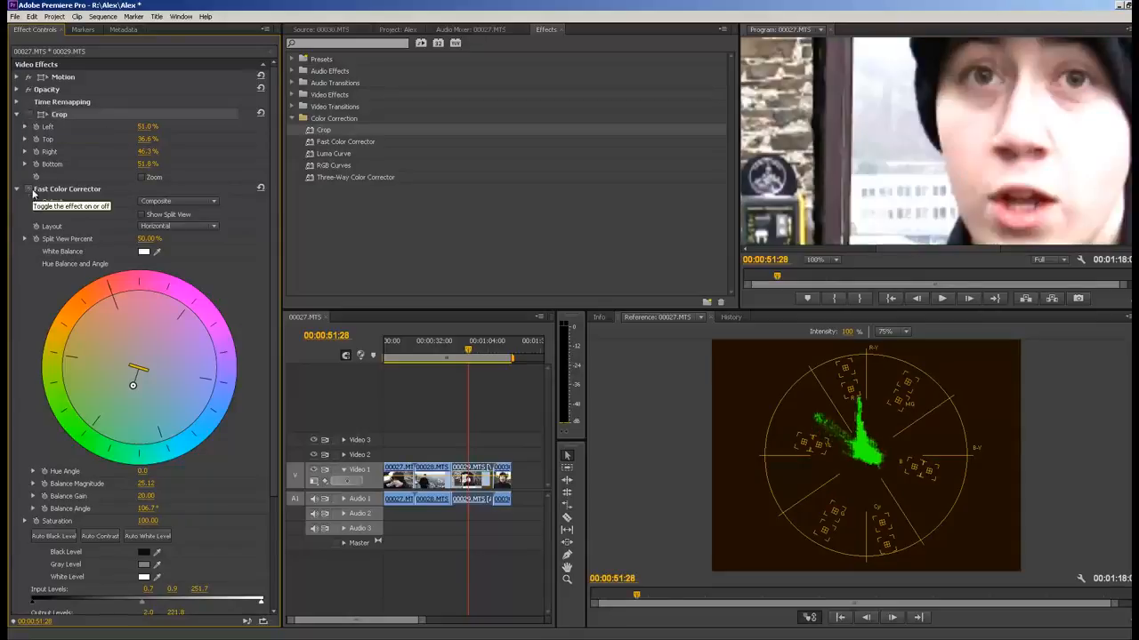
pyautogui.click(32, 192)
pyautogui.click(32, 192)
pyautogui.click(32, 192)
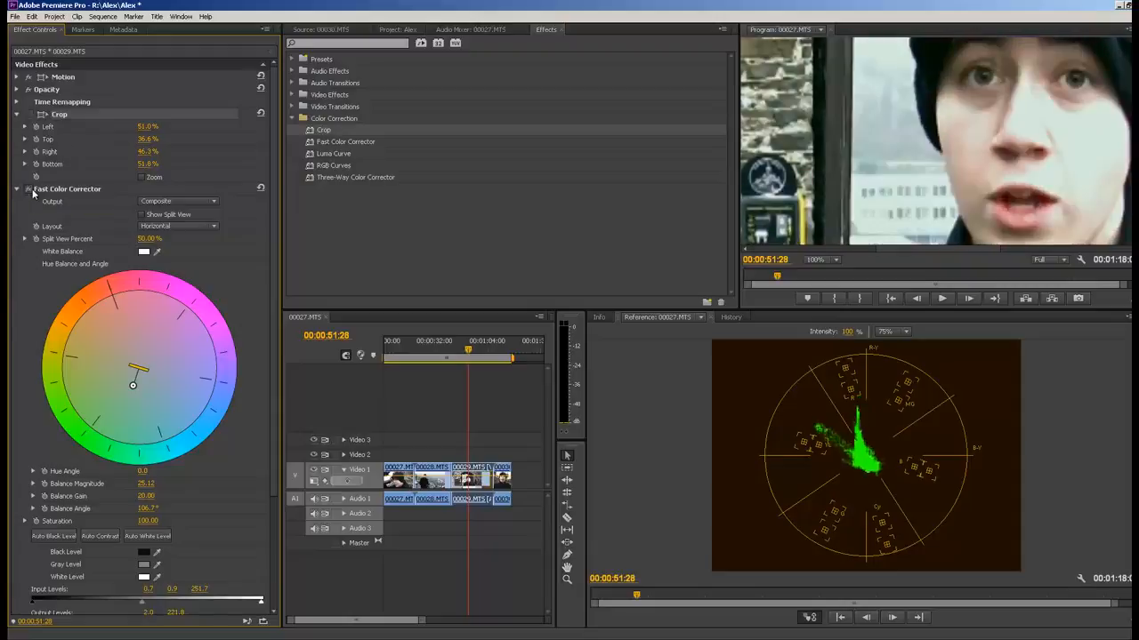
pyautogui.click(32, 192)
pyautogui.click(32, 192)
pyautogui.click(32, 192)
pyautogui.click(32, 192)
pyautogui.click(32, 192)
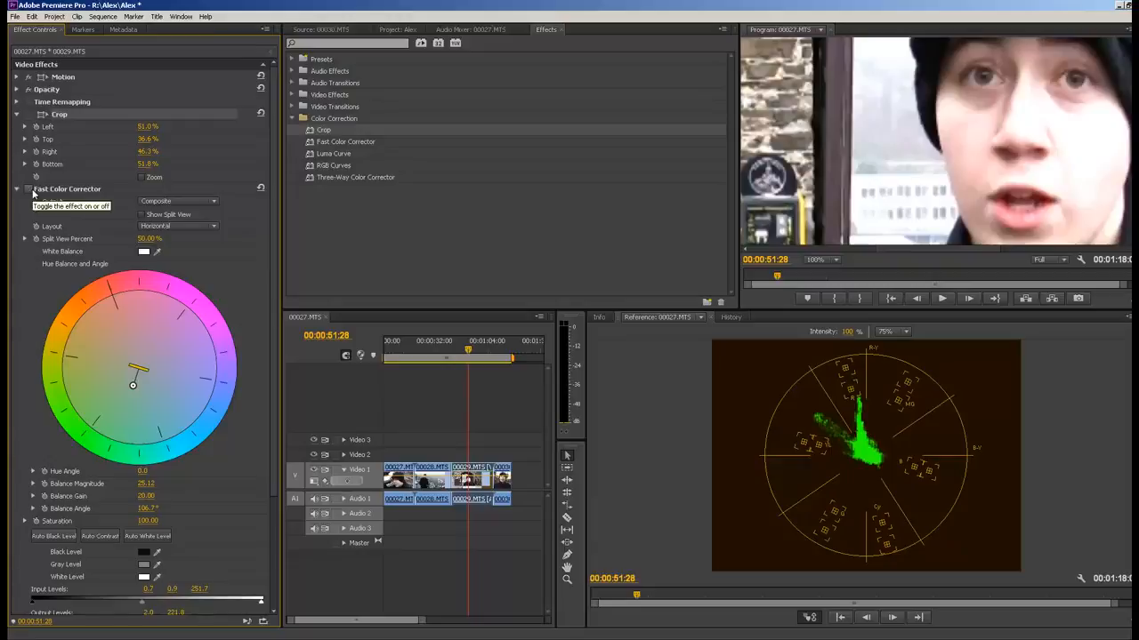
pyautogui.click(32, 192)
pyautogui.click(32, 192)
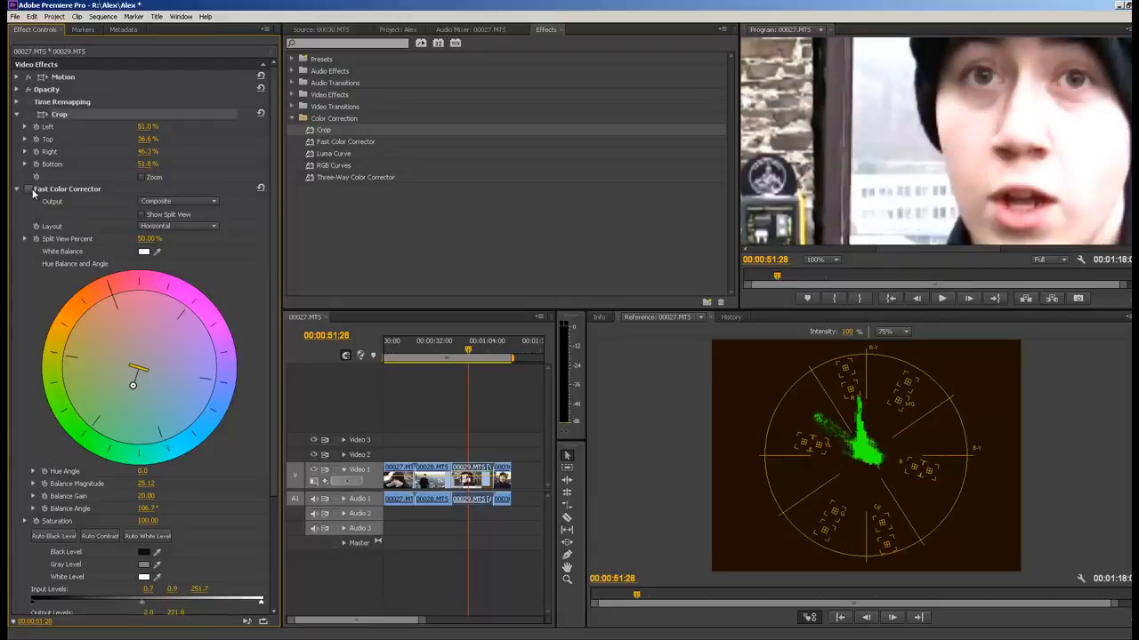
pyautogui.click(32, 192)
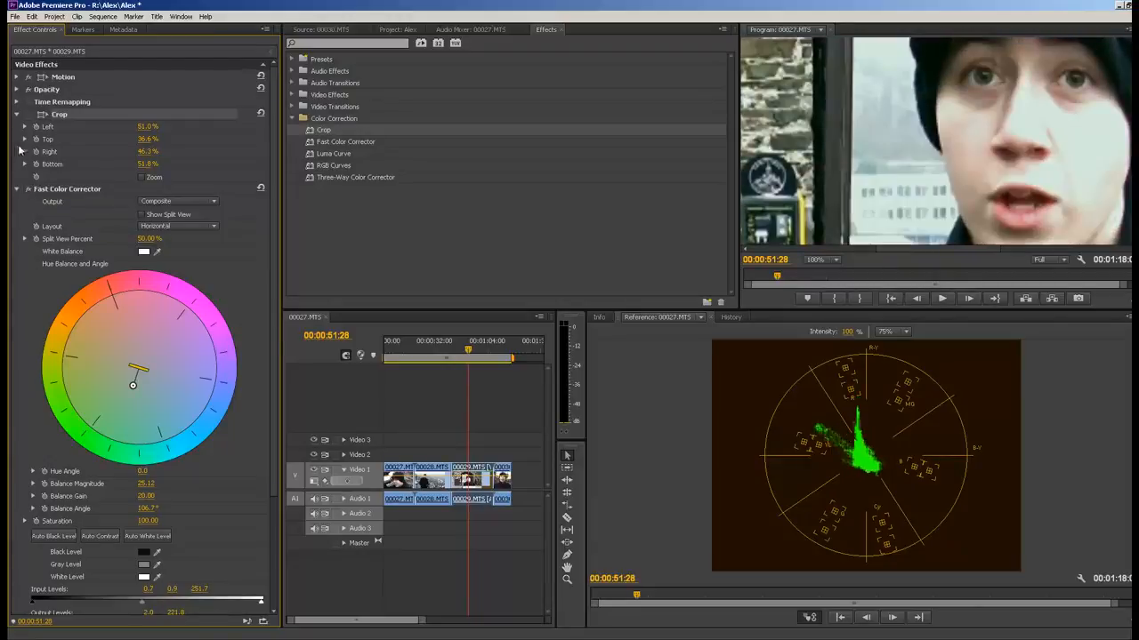
# Fit the whole frame in the Program monitor and compare it with the Fast Color Corrector disabled and enabled.
pyautogui.click(823, 259)
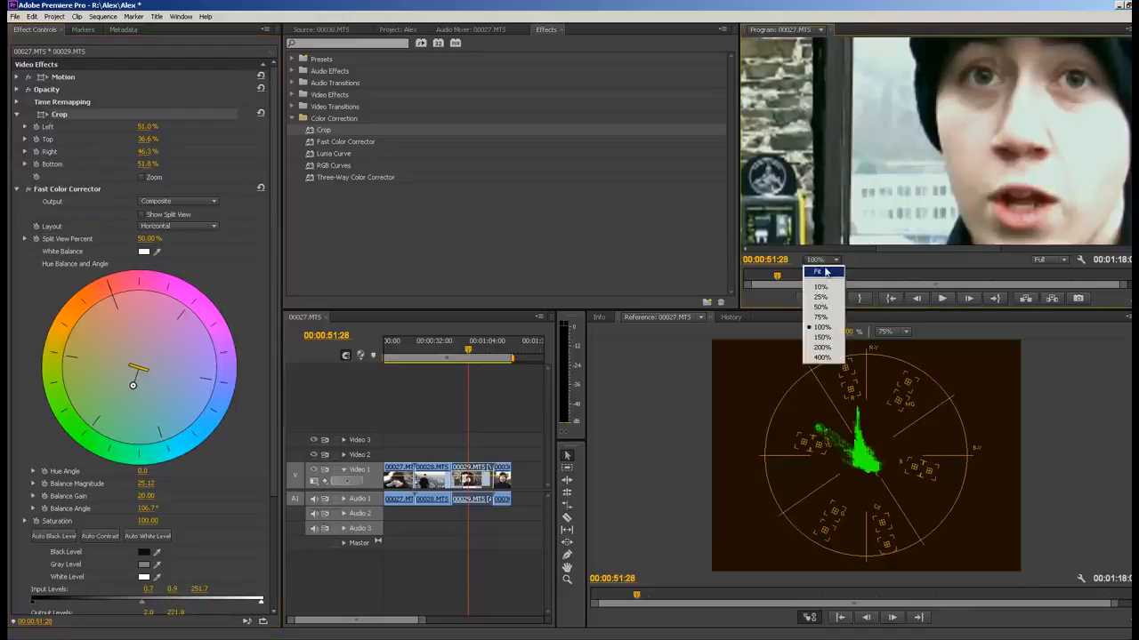
pyautogui.click(820, 272)
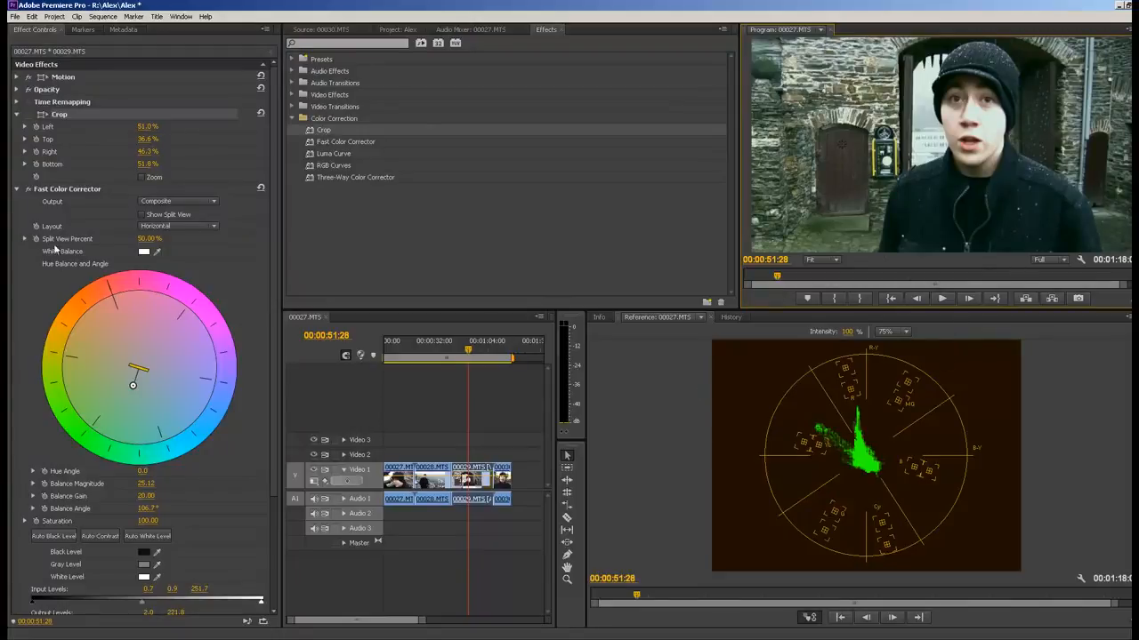
pyautogui.click(29, 190)
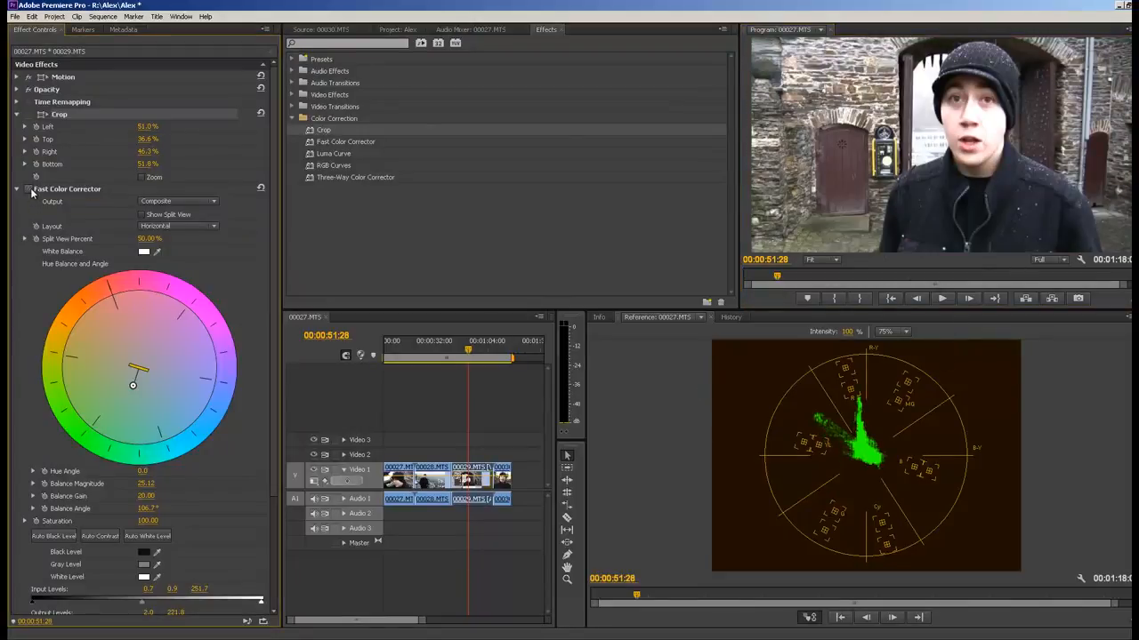
pyautogui.click(29, 189)
pyautogui.click(30, 190)
pyautogui.click(29, 189)
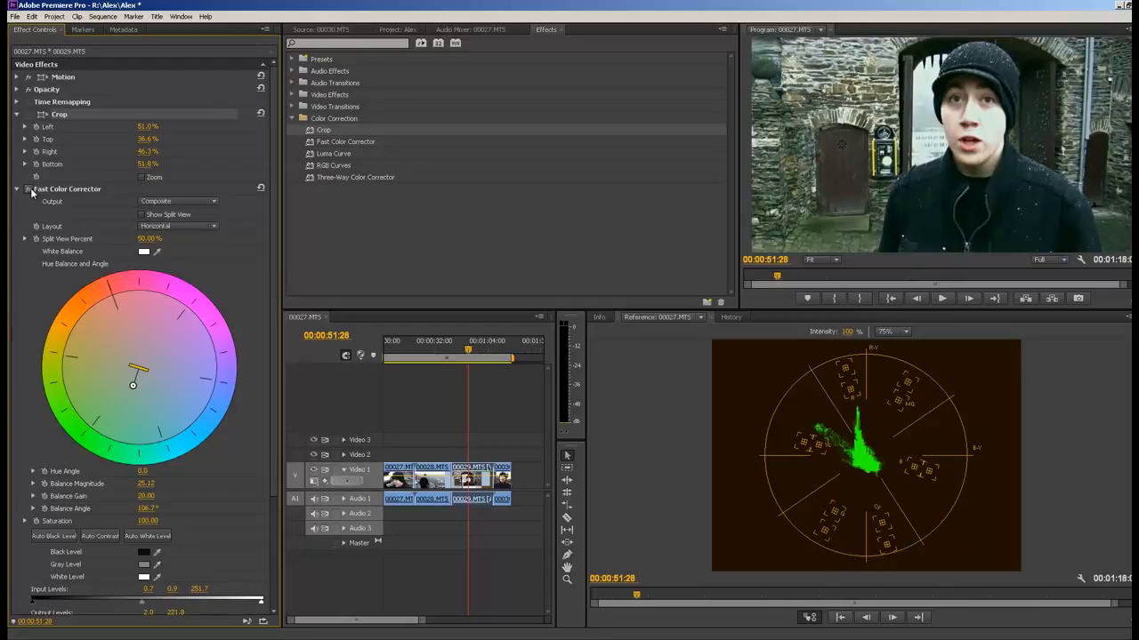
pyautogui.click(29, 190)
pyautogui.click(30, 190)
pyautogui.click(30, 190)
pyautogui.click(31, 191)
pyautogui.click(30, 190)
pyautogui.click(30, 190)
# Apply the RGB Curves effect to clip 00029.MTS and switch the reference monitor to RGB Parade.
pyautogui.click(18, 114)
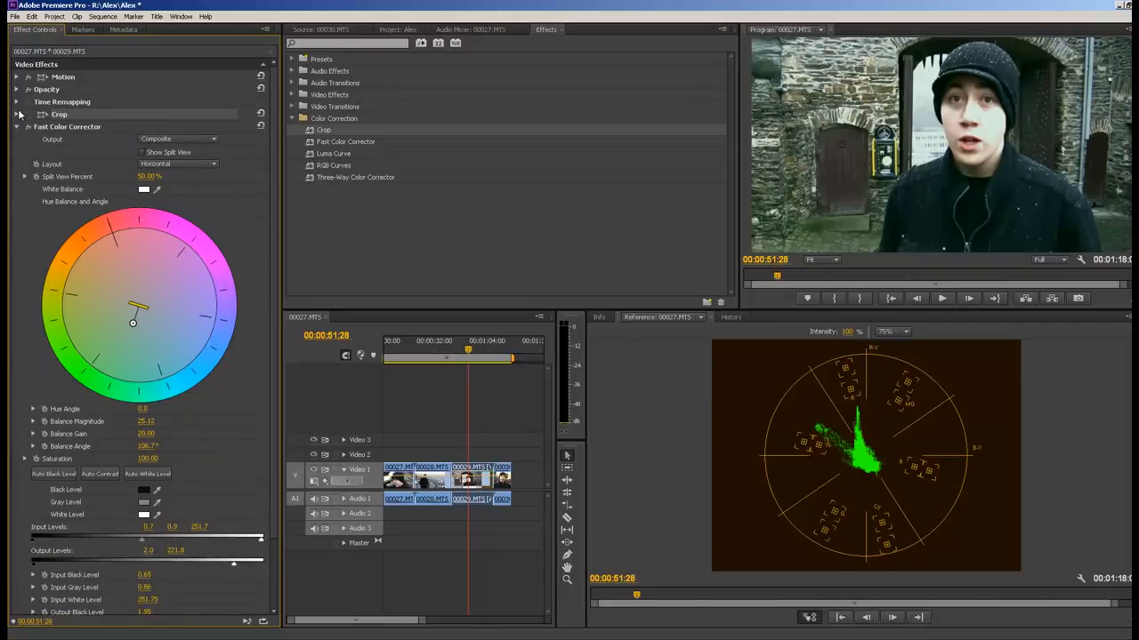
pyautogui.click(16, 128)
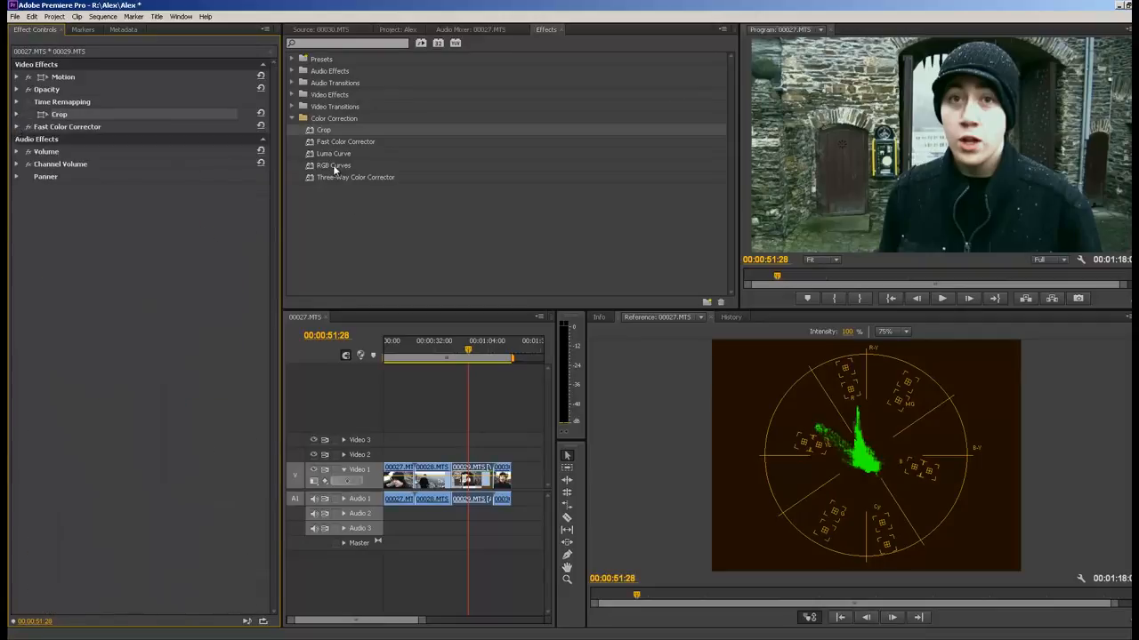
pyautogui.moveTo(335, 167); pyautogui.dragTo(474, 478)
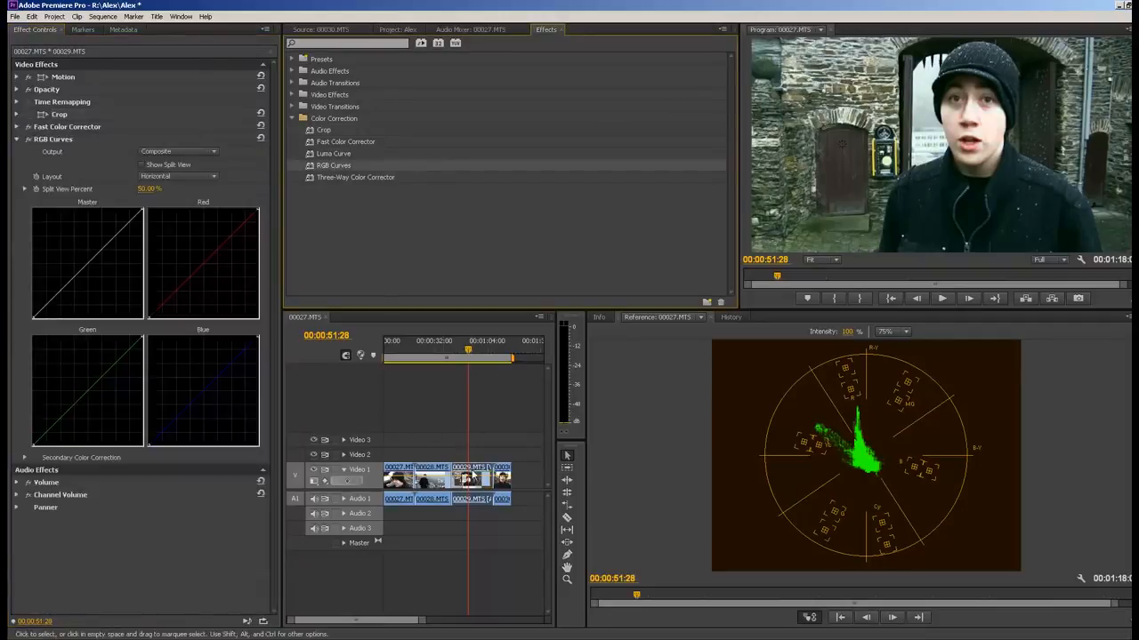
pyautogui.click(1127, 319)
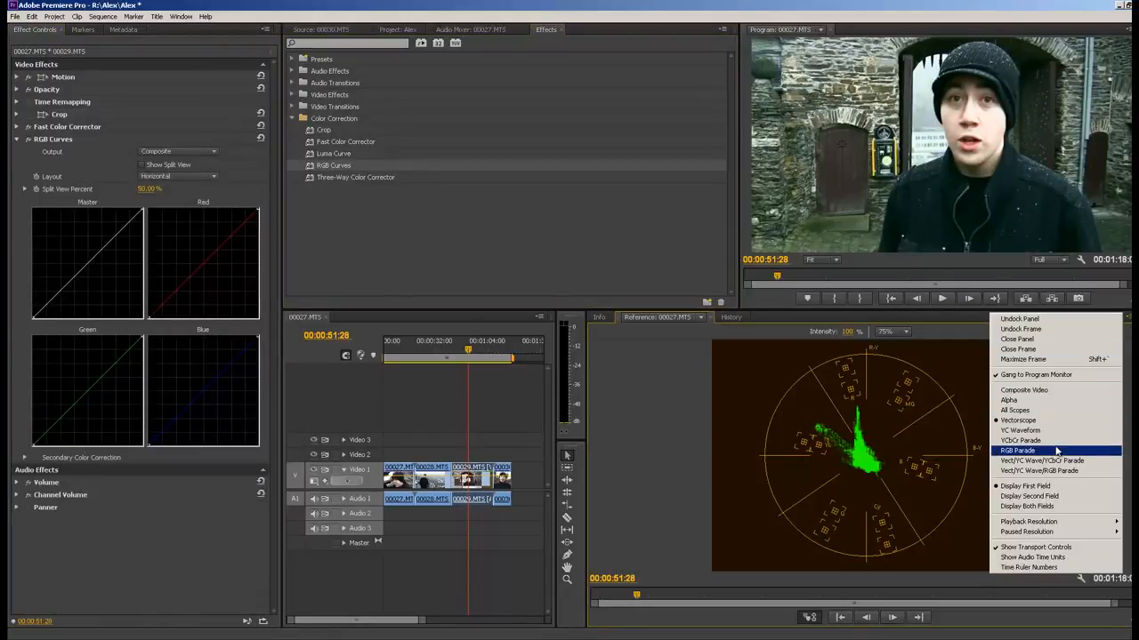
pyautogui.click(1003, 452)
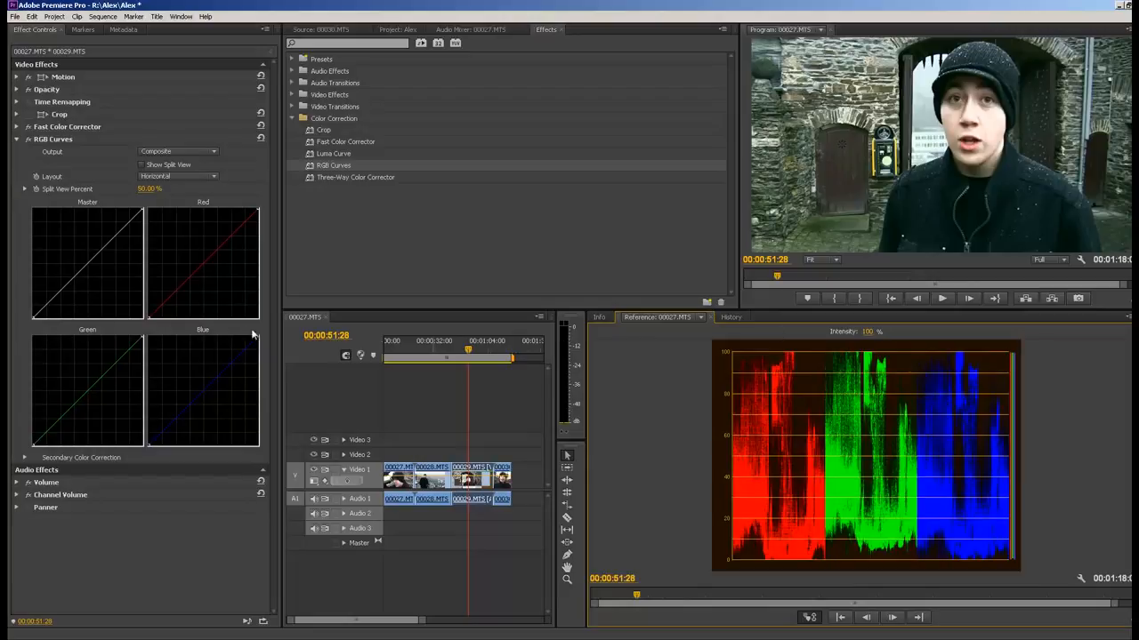
# Lower the highlight ends of the RGB Curves, the red one slightly and the green and blue ones by about one sixth.
pyautogui.moveTo(140, 337); pyautogui.dragTo(145, 338)
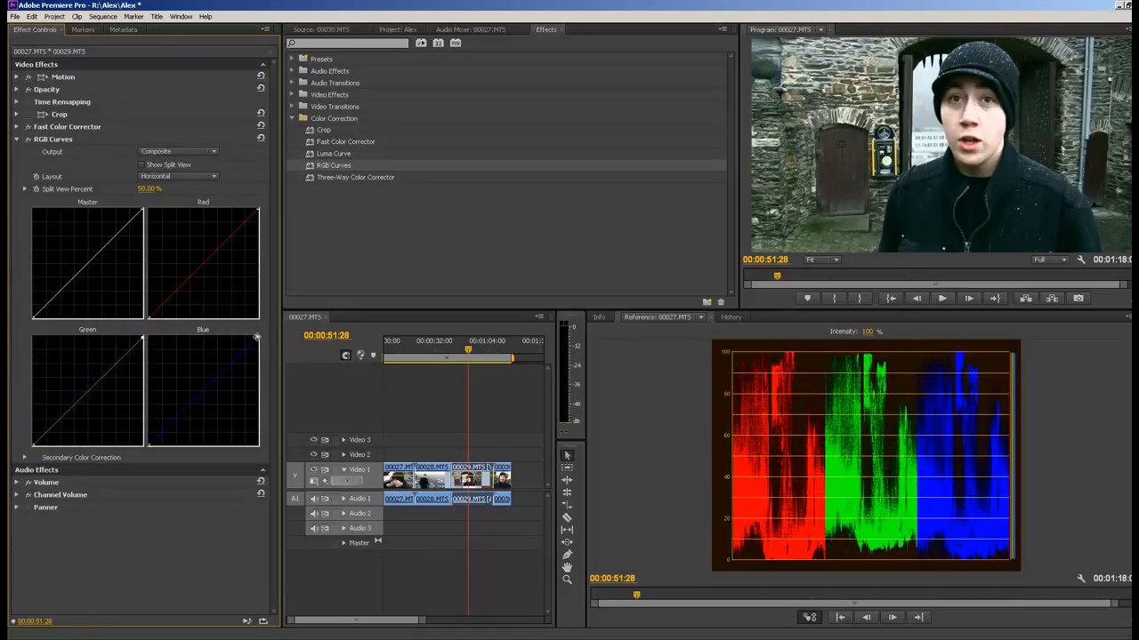
pyautogui.moveTo(267, 345); pyautogui.dragTo(267, 348)
pyautogui.moveTo(257, 211); pyautogui.dragTo(258, 218)
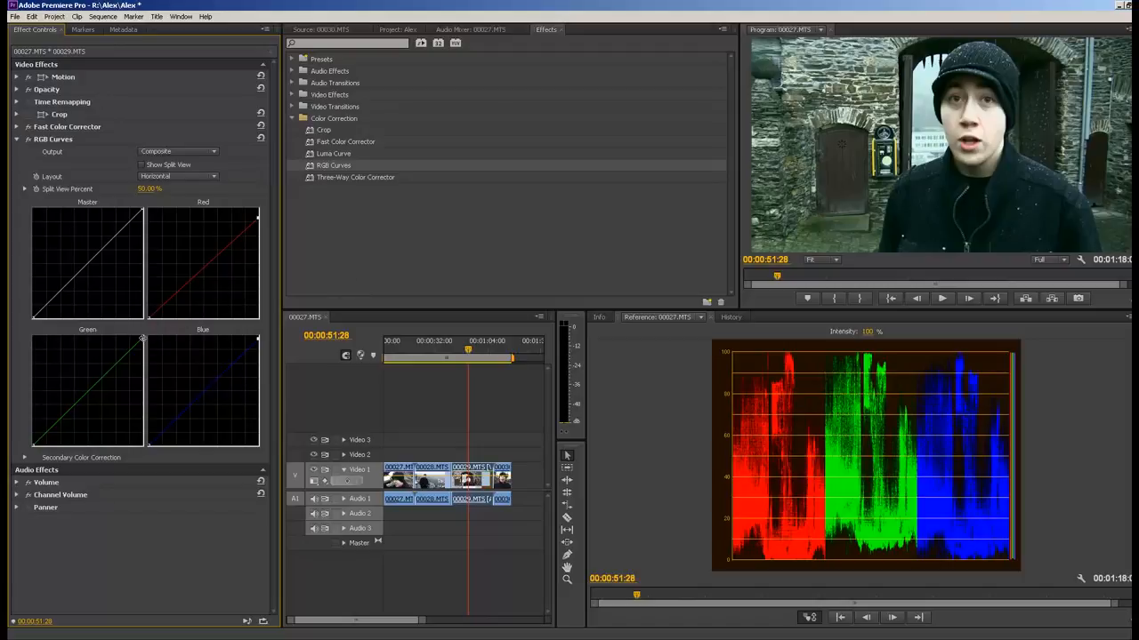
pyautogui.moveTo(144, 339); pyautogui.dragTo(158, 355)
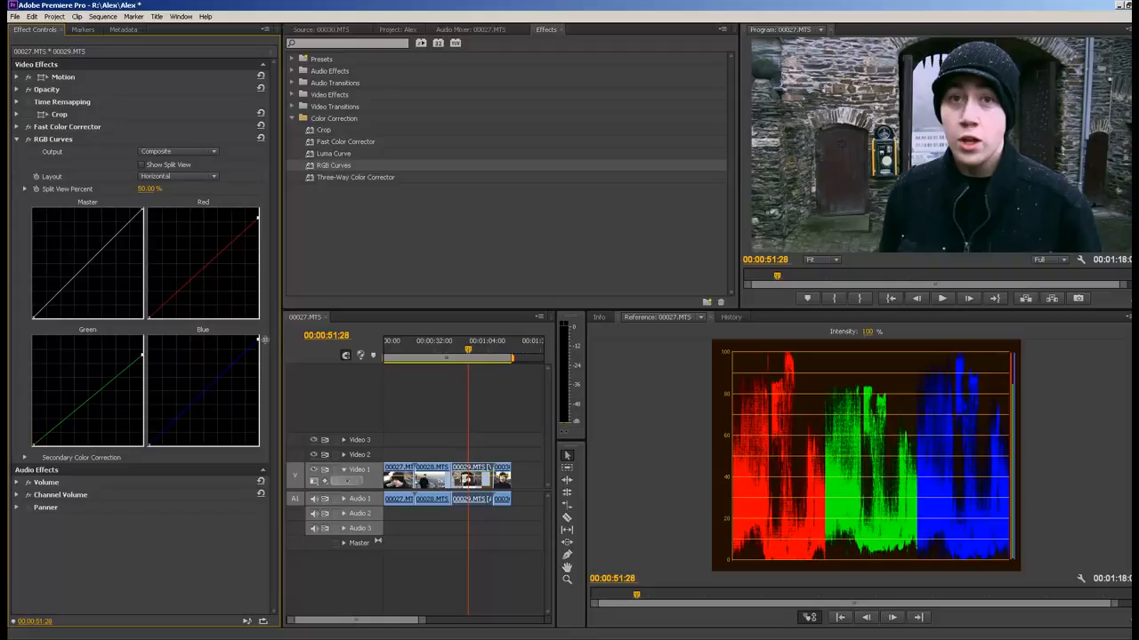
pyautogui.moveTo(265, 345); pyautogui.dragTo(265, 351)
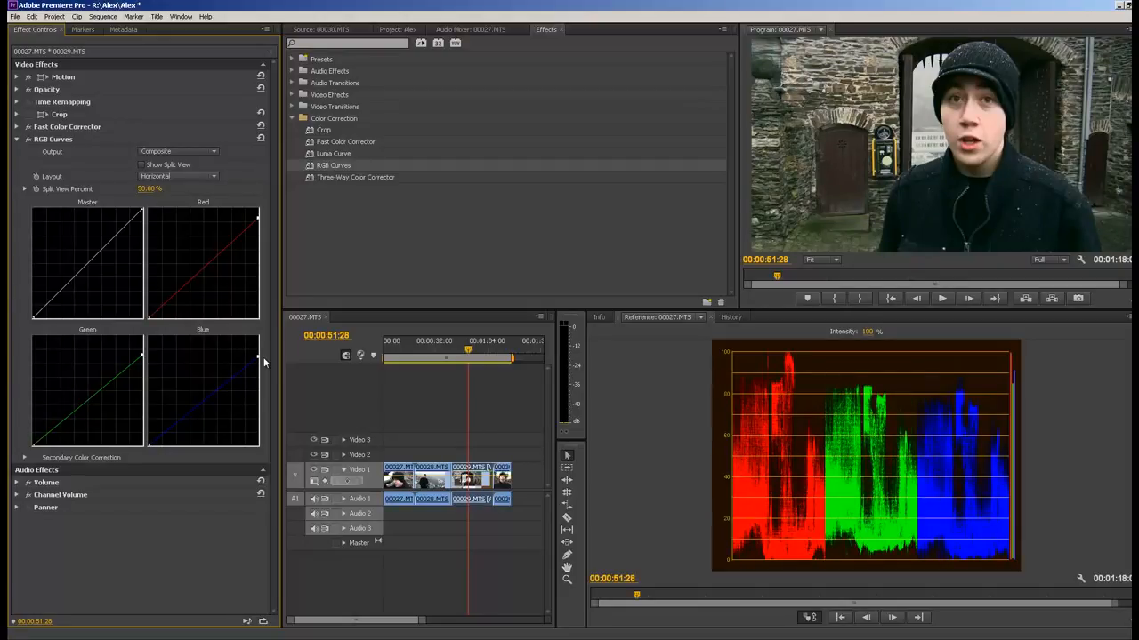
# Show the RGB Curves split view with a vertical layout and a split percentage of 58.31%.
pyautogui.click(156, 166)
pyautogui.click(169, 177)
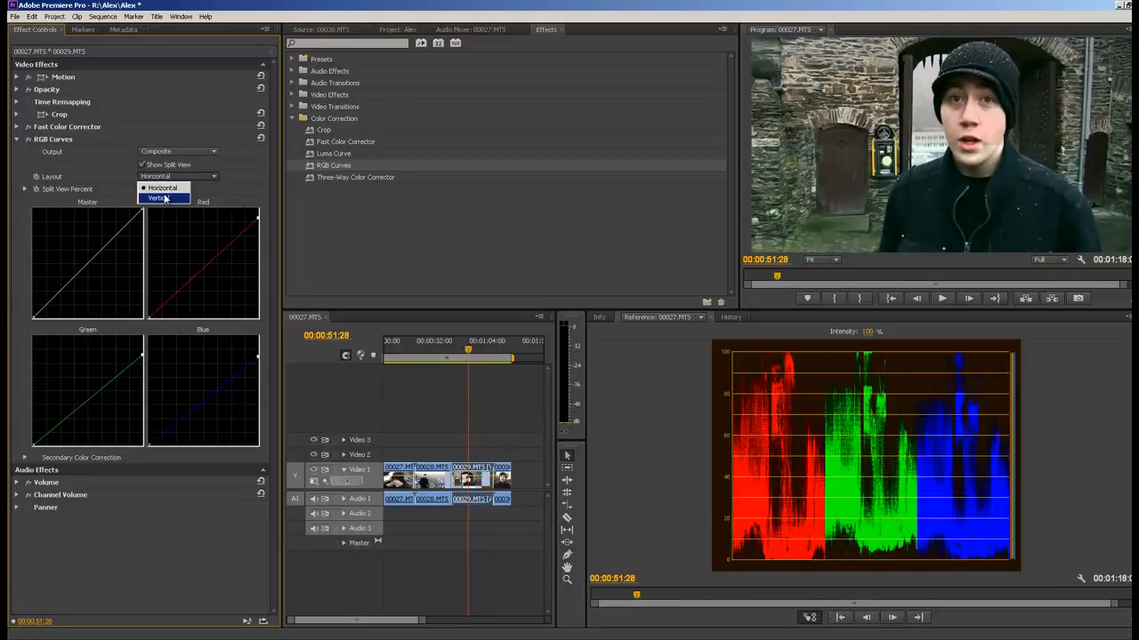
pyautogui.click(160, 198)
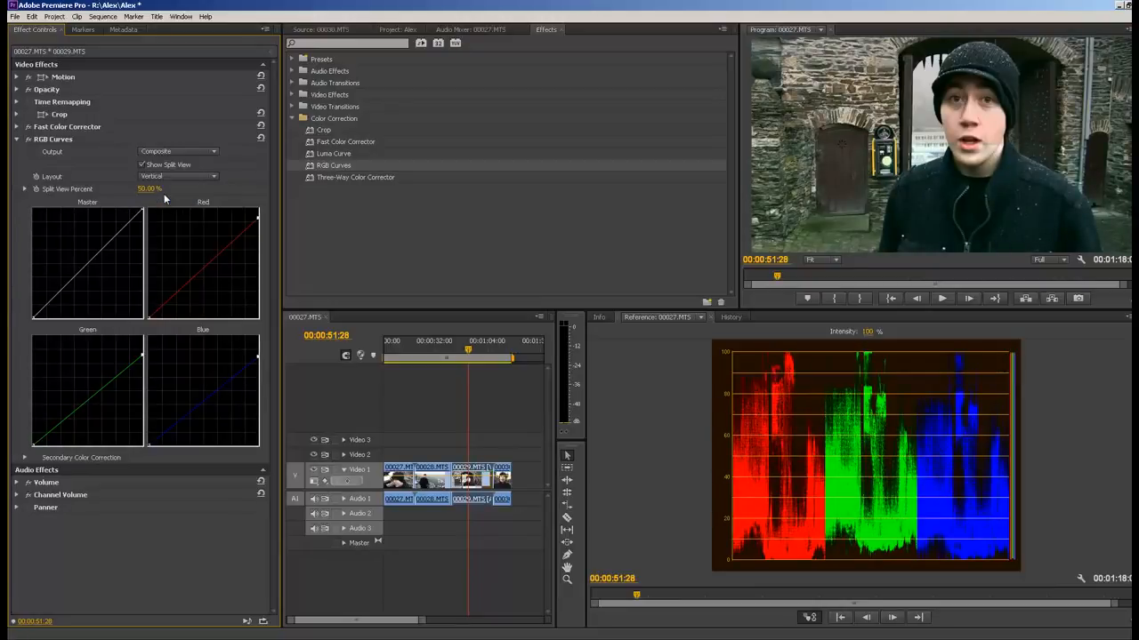
pyautogui.click(25, 188)
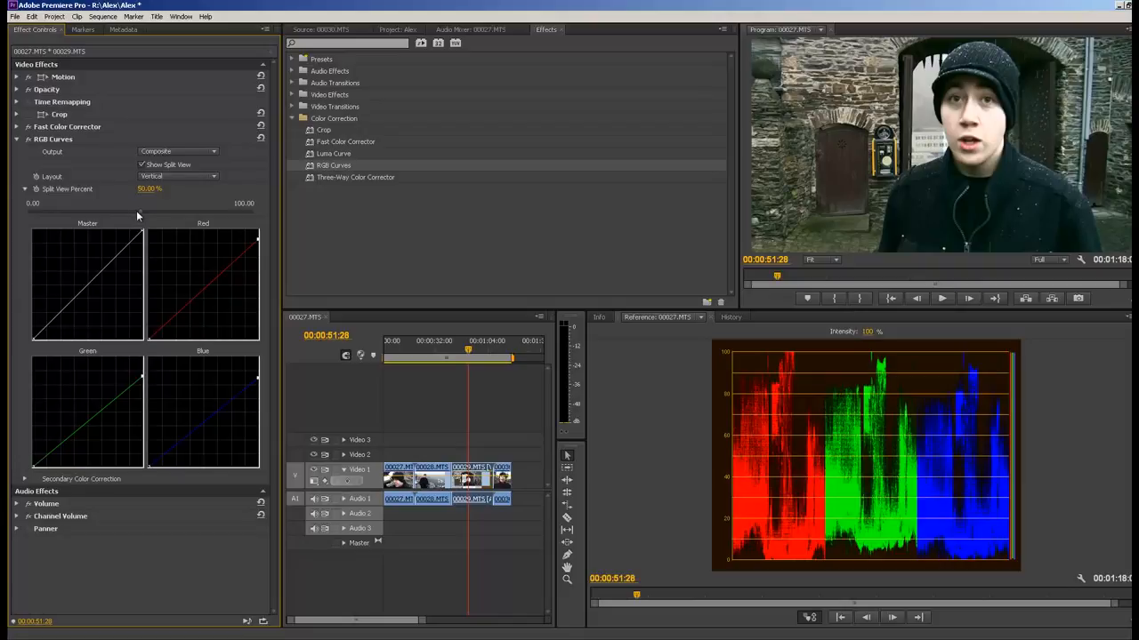
pyautogui.moveTo(157, 212); pyautogui.dragTo(163, 212)
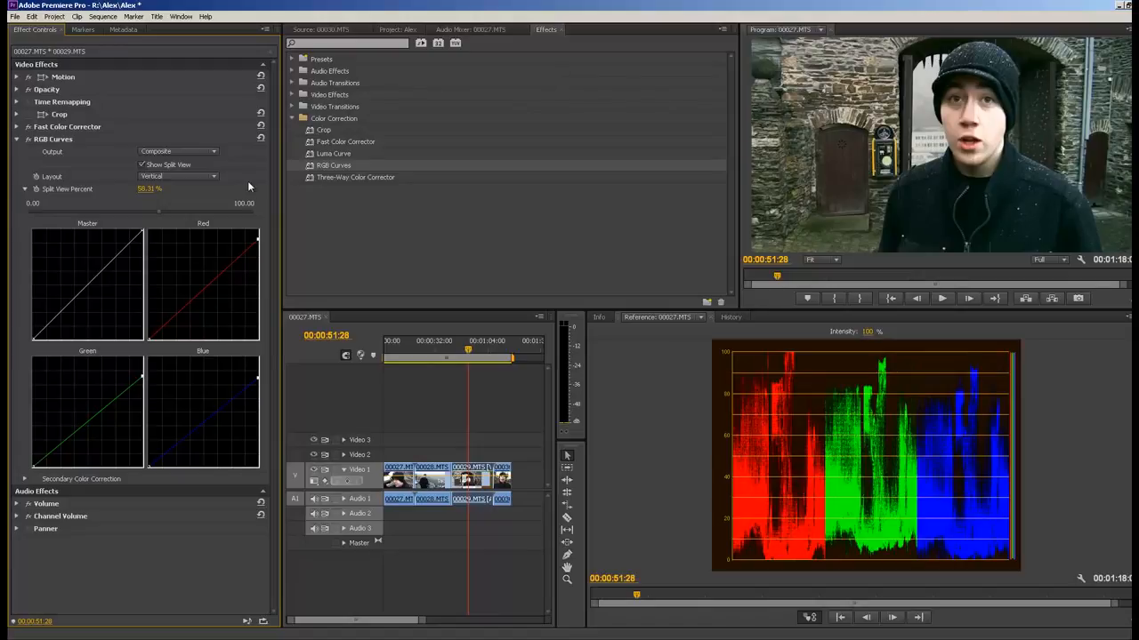
# Preview the RGB Curves output as Luma and return it to Composite.
pyautogui.click(151, 152)
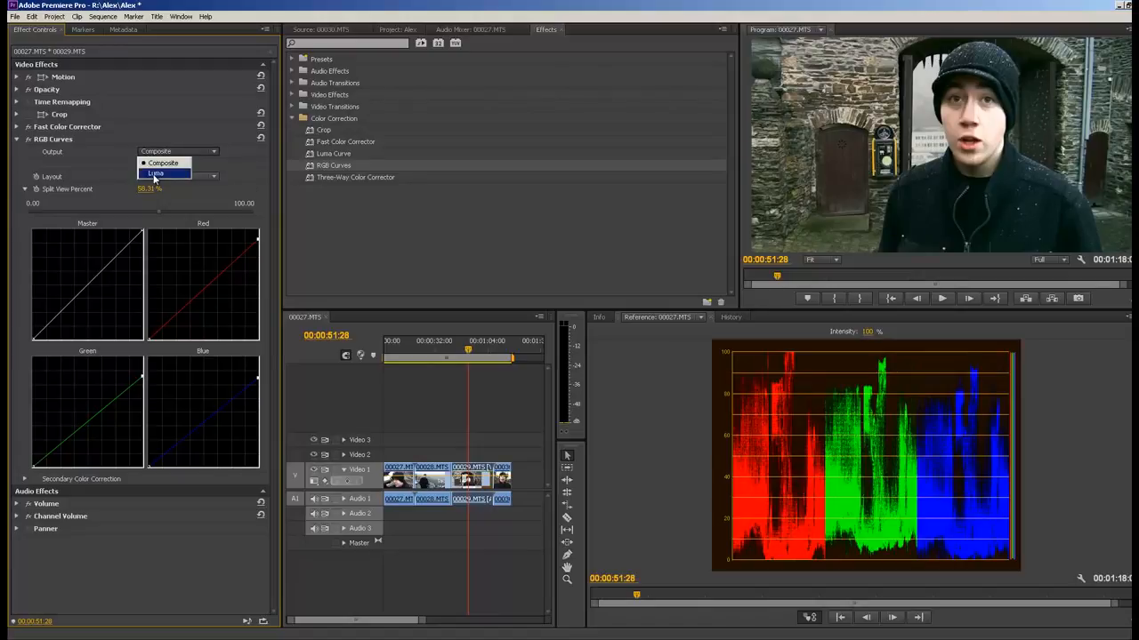
pyautogui.click(155, 171)
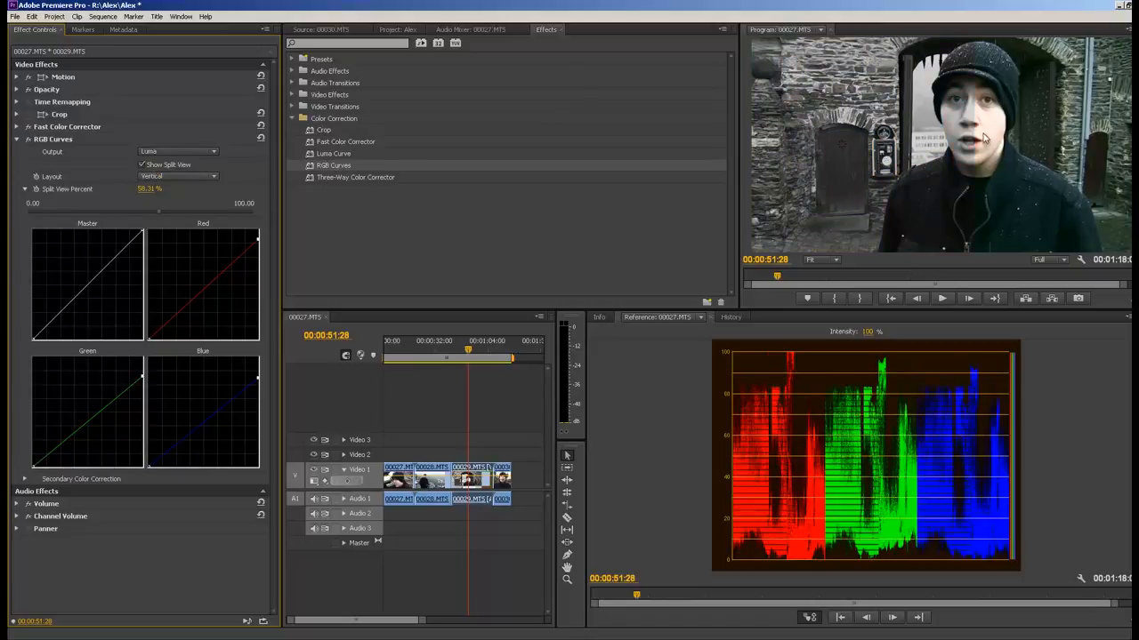
pyautogui.click(178, 152)
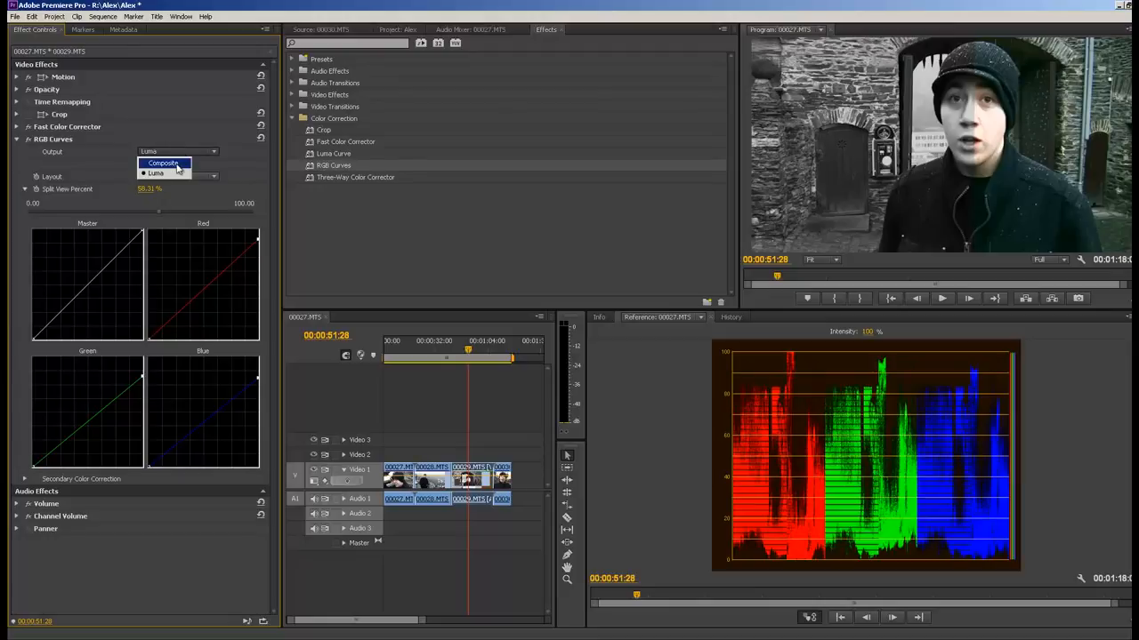
pyautogui.click(175, 163)
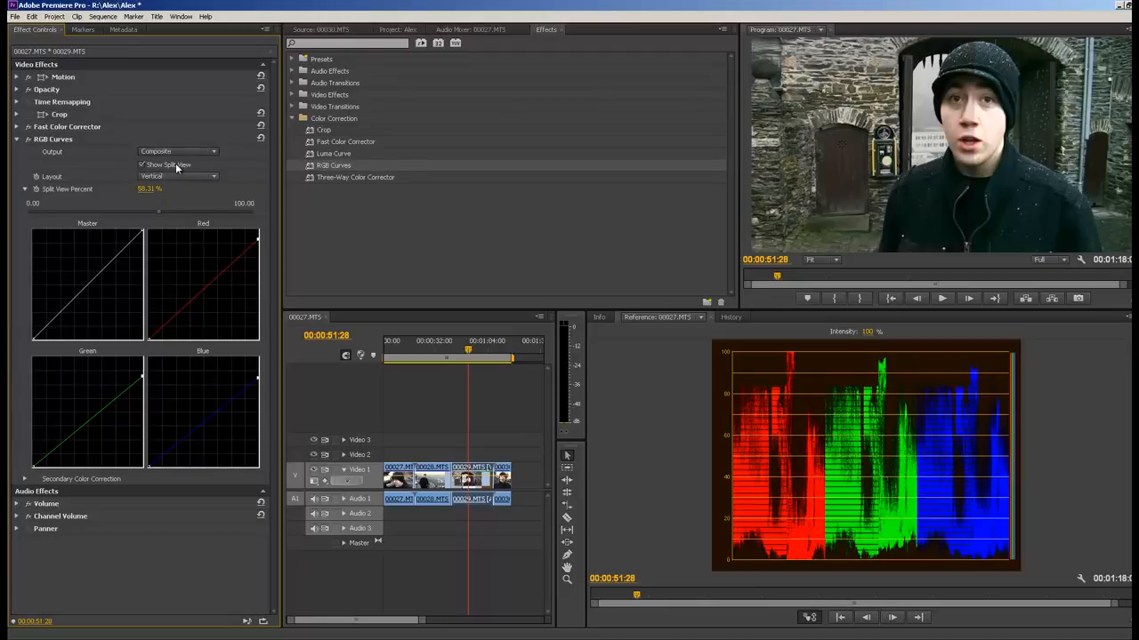
# Compare the picture and the RGB Parade with RGB Curves off and on, leaving the effect enabled.
pyautogui.click(28, 140)
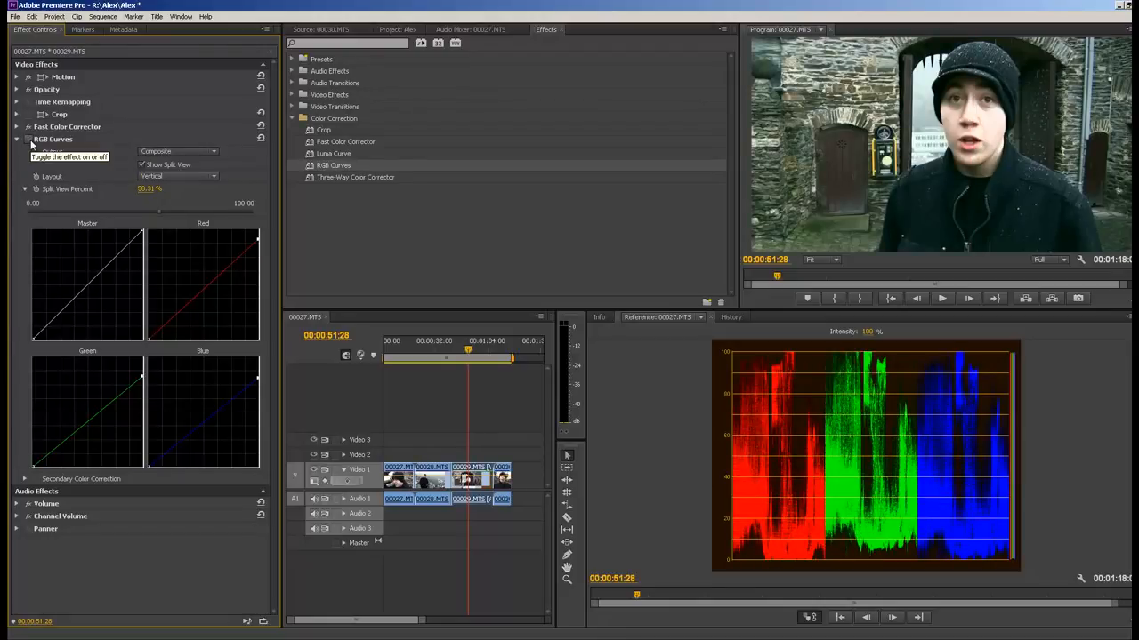
pyautogui.click(29, 142)
pyautogui.click(29, 142)
pyautogui.click(30, 141)
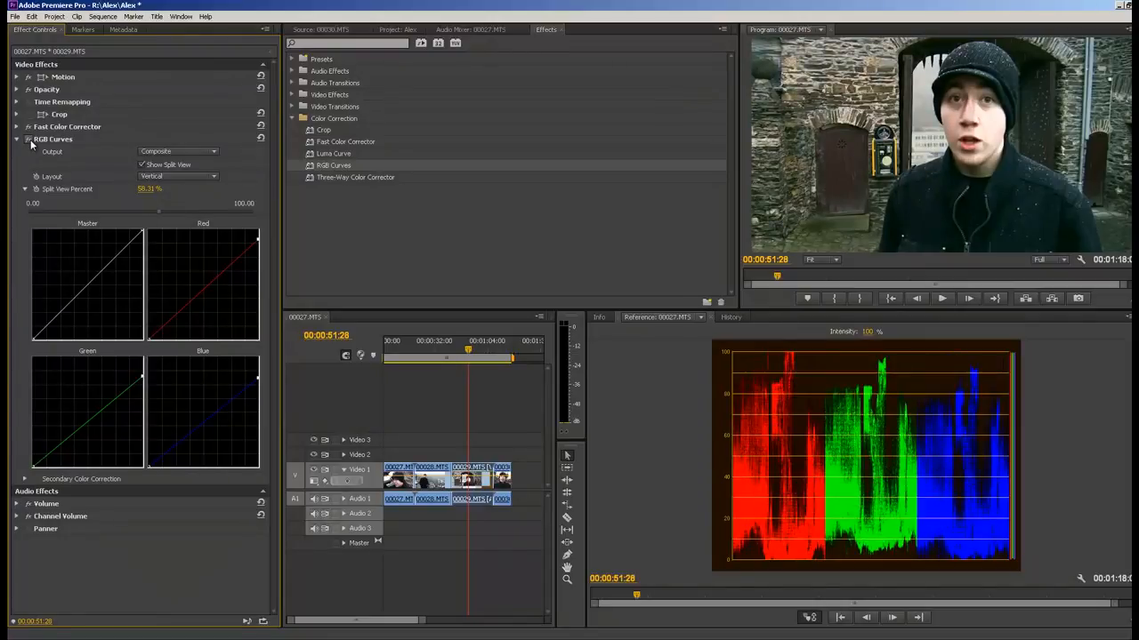
pyautogui.click(30, 141)
pyautogui.click(29, 141)
pyautogui.click(29, 142)
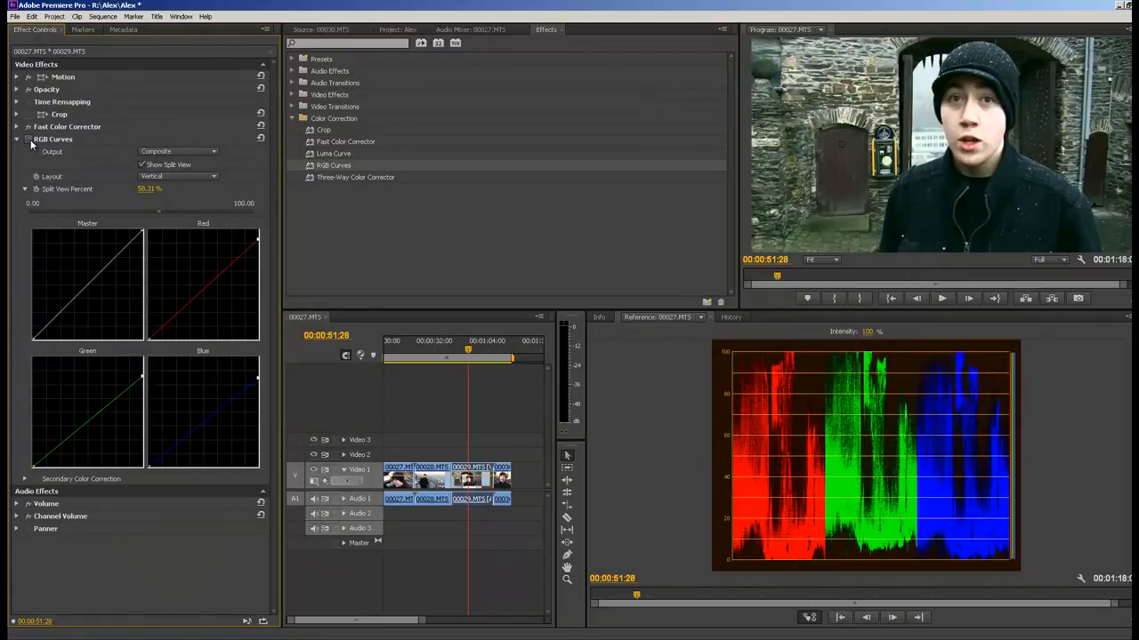
pyautogui.click(29, 141)
pyautogui.click(31, 143)
pyautogui.click(30, 142)
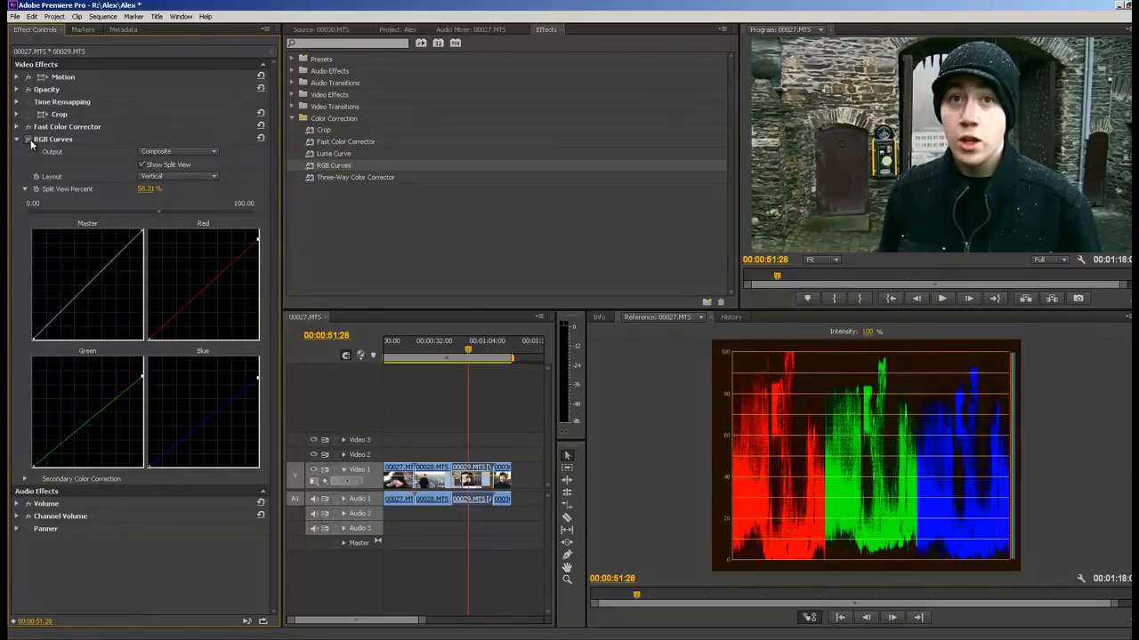
pyautogui.click(30, 142)
pyautogui.click(30, 142)
# Turn off the split view and add a shadow and a highlight point to the Master curve, lowering the highlight point slightly.
pyautogui.click(142, 165)
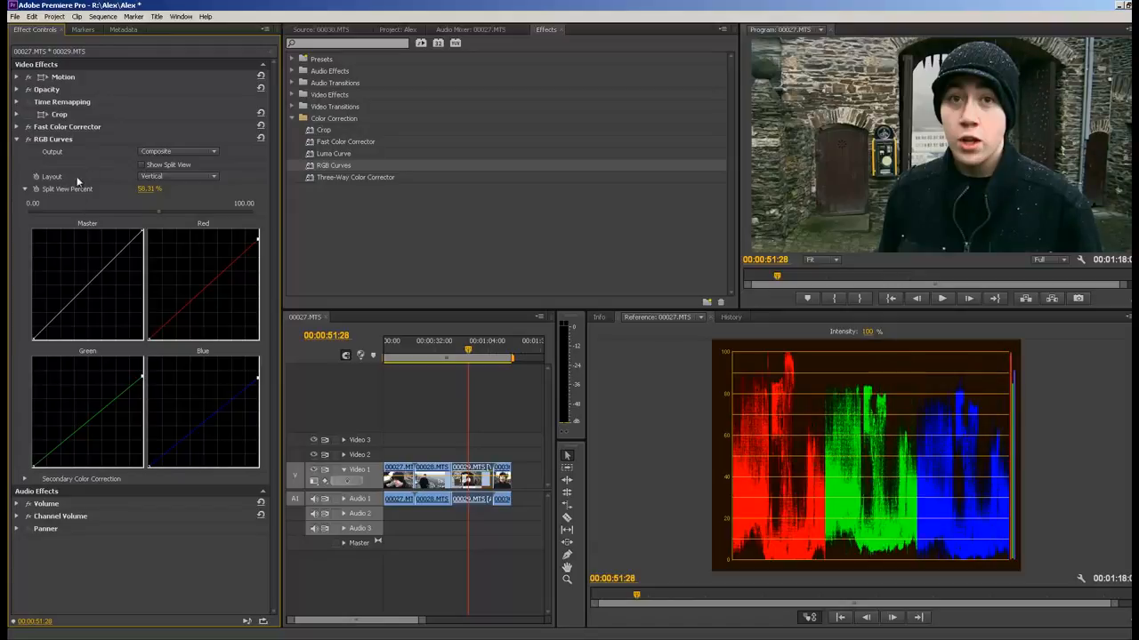
pyautogui.click(122, 249)
pyautogui.click(56, 317)
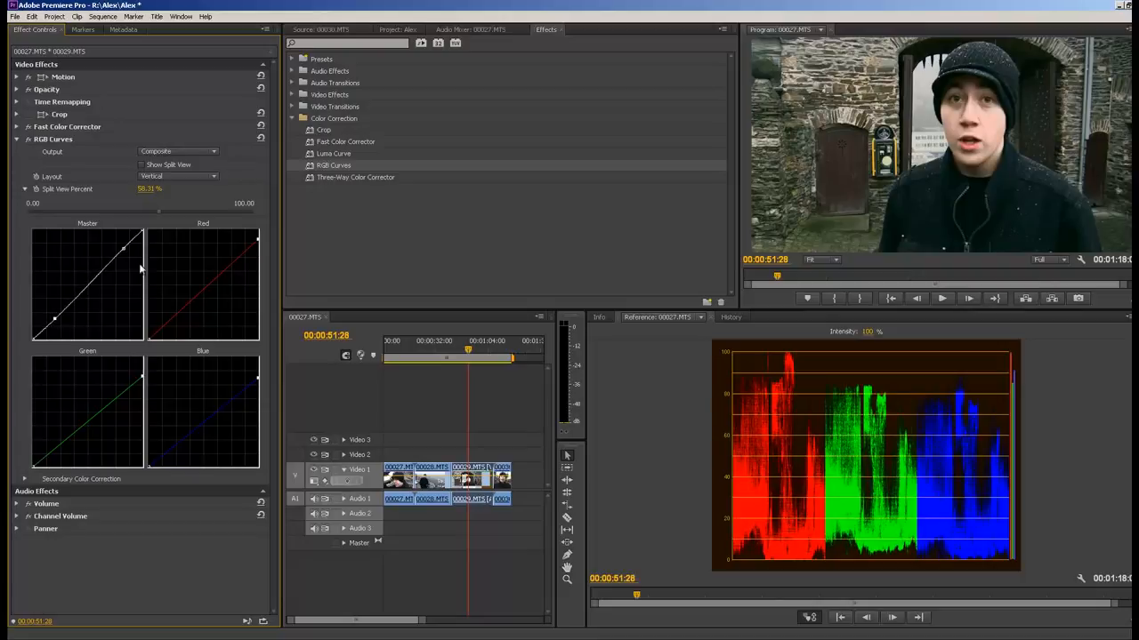
pyautogui.moveTo(122, 249); pyautogui.dragTo(120, 250)
# Play the sequence on to 00:01:02:07 to review the corrected clip in motion.
pyautogui.press('space')
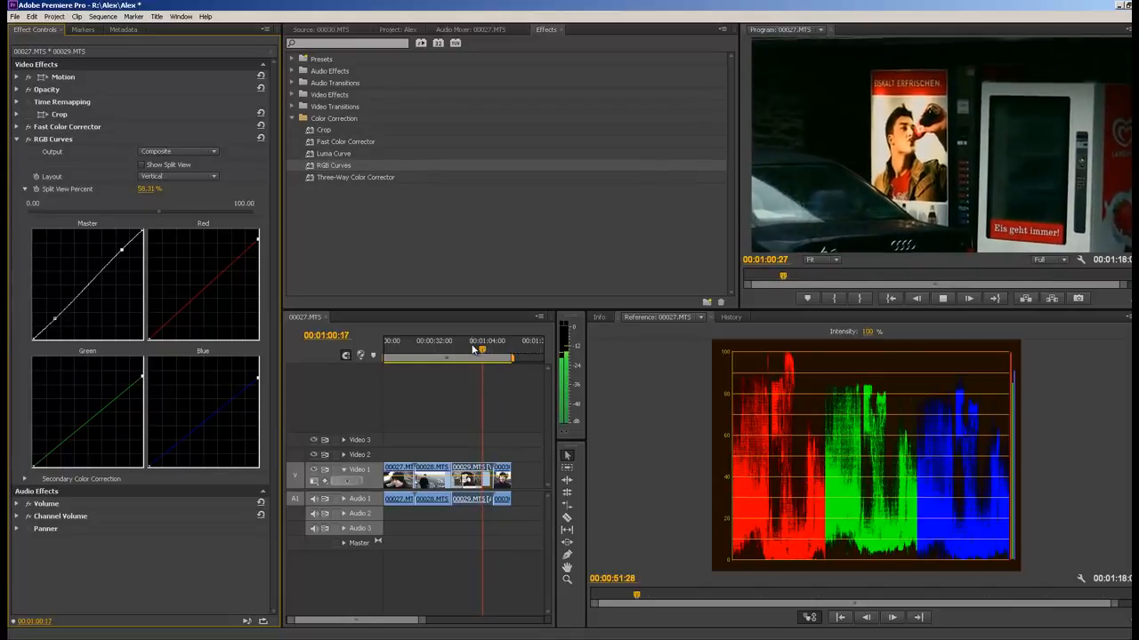
pyautogui.press('space')
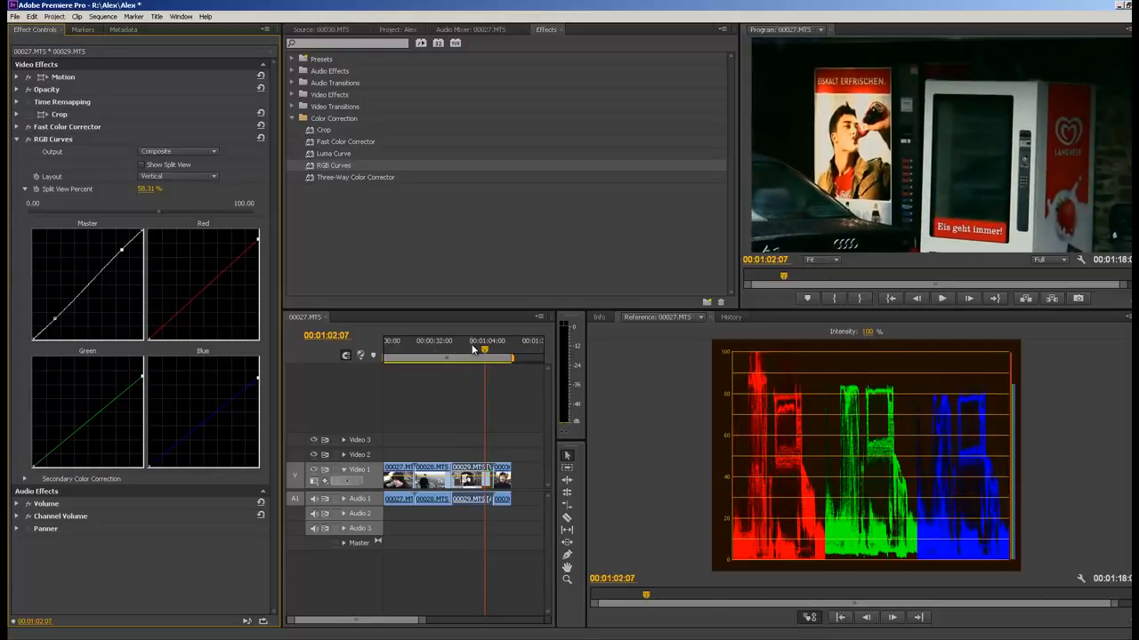
# Compare the vending-machine shot and its RGB Parade with the RGB Curves effect repeatedly off and on.
pyautogui.click(27, 141)
pyautogui.click(26, 141)
pyautogui.click(26, 141)
pyautogui.click(27, 141)
pyautogui.click(27, 140)
pyautogui.click(27, 141)
pyautogui.click(26, 140)
# Compare the original picture with both Fast Color Corrector and RGB Curves disabled, collapse the curve settings, and re-enable the effects one after the other.
pyautogui.click(28, 126)
pyautogui.click(30, 127)
pyautogui.click(30, 127)
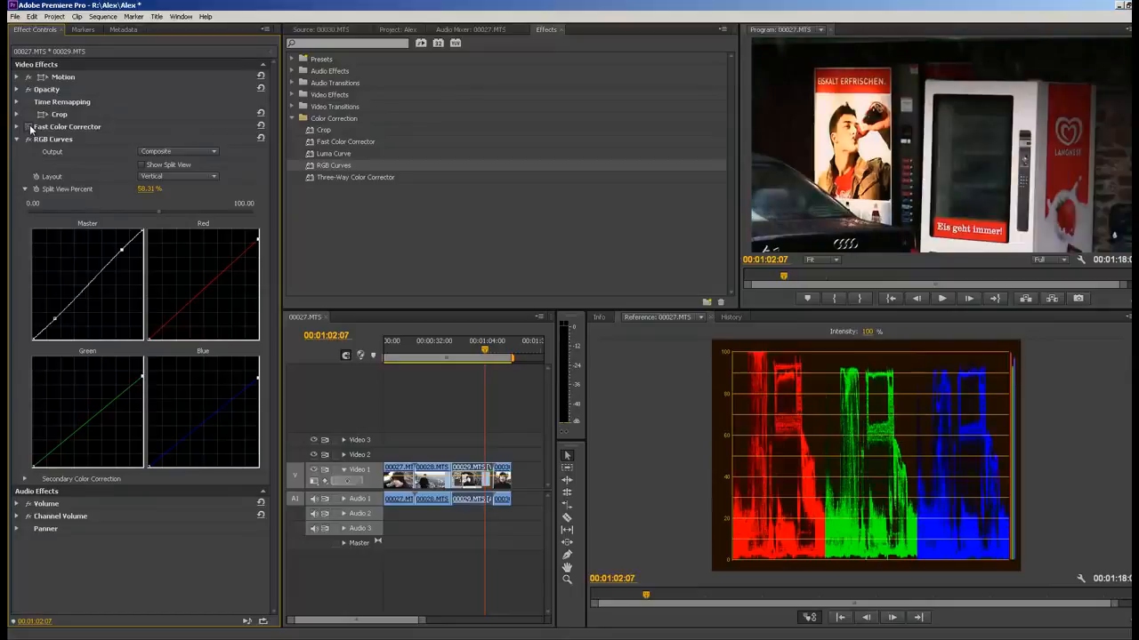
pyautogui.click(28, 139)
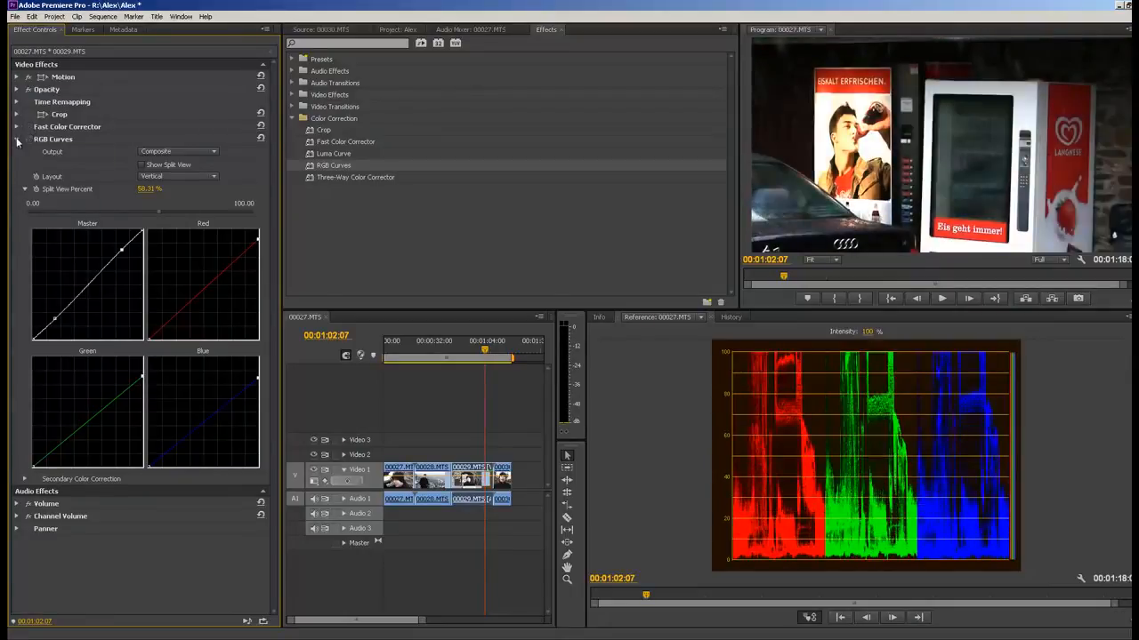
pyautogui.click(15, 140)
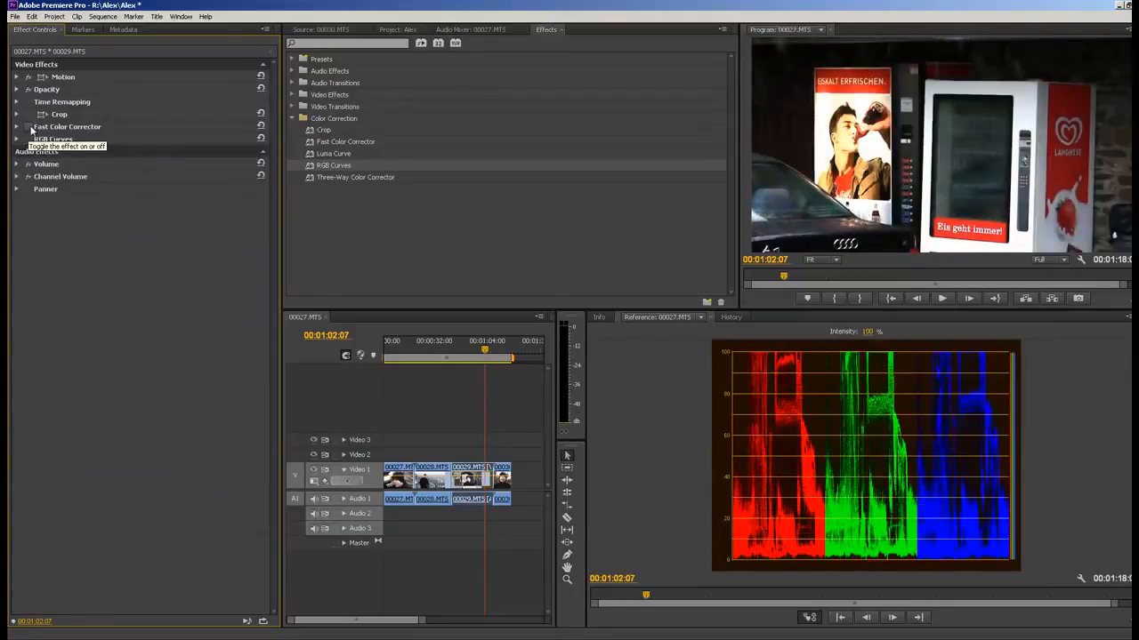
pyautogui.click(29, 127)
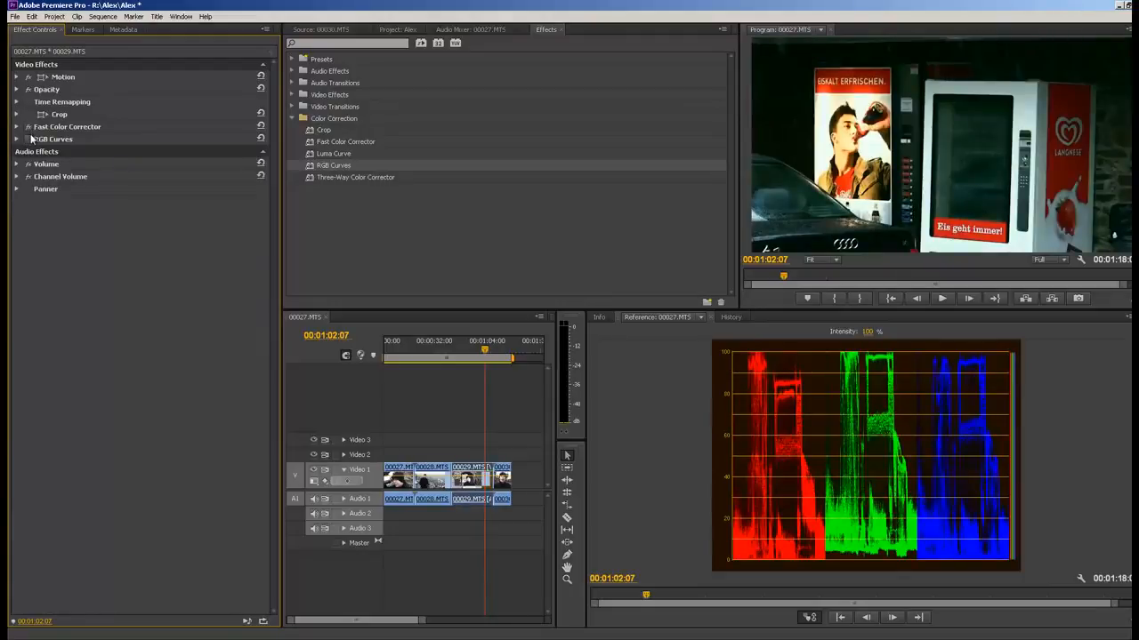
pyautogui.click(30, 139)
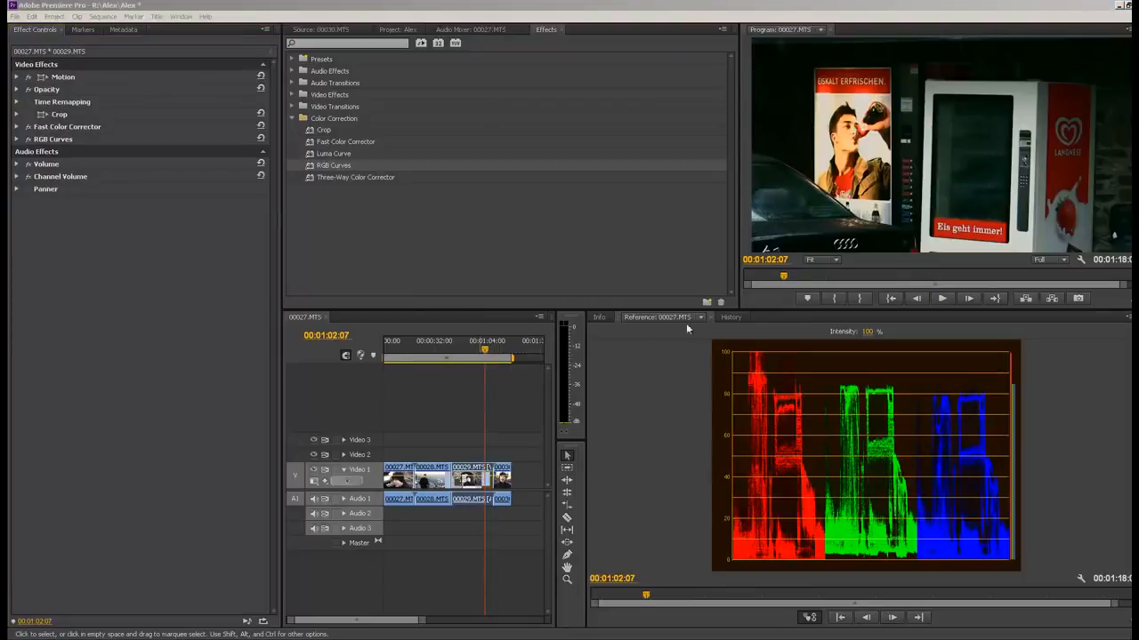
# Move the playhead back to 00:00:54:13 to review the man with the black cap in front of the stone wall.
pyautogui.moveTo(486, 351); pyautogui.dragTo(468, 354)
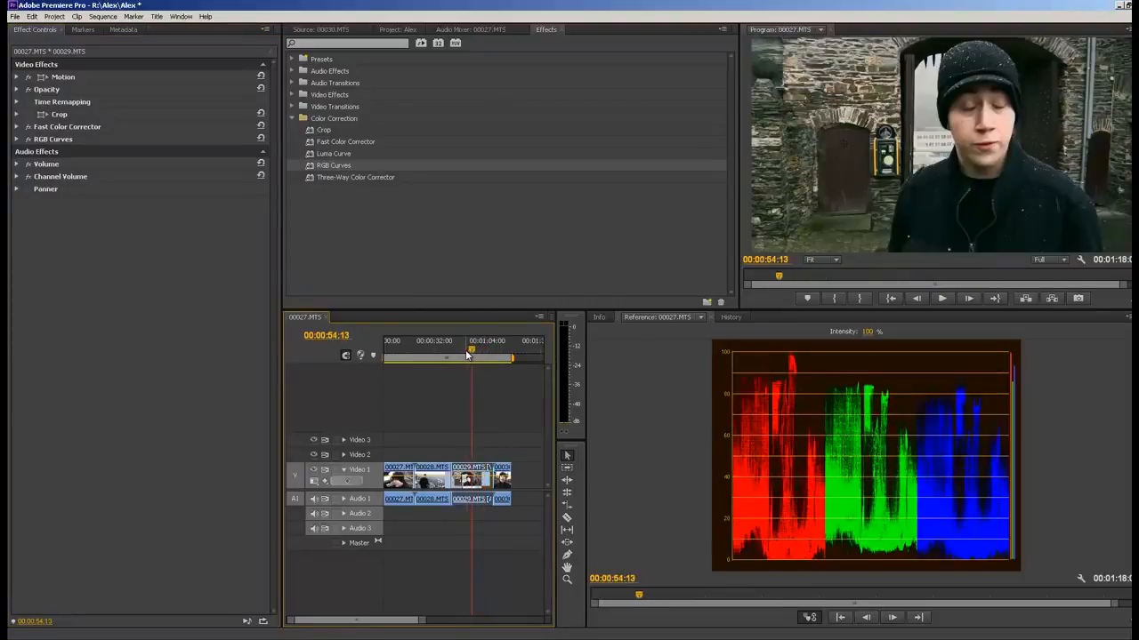